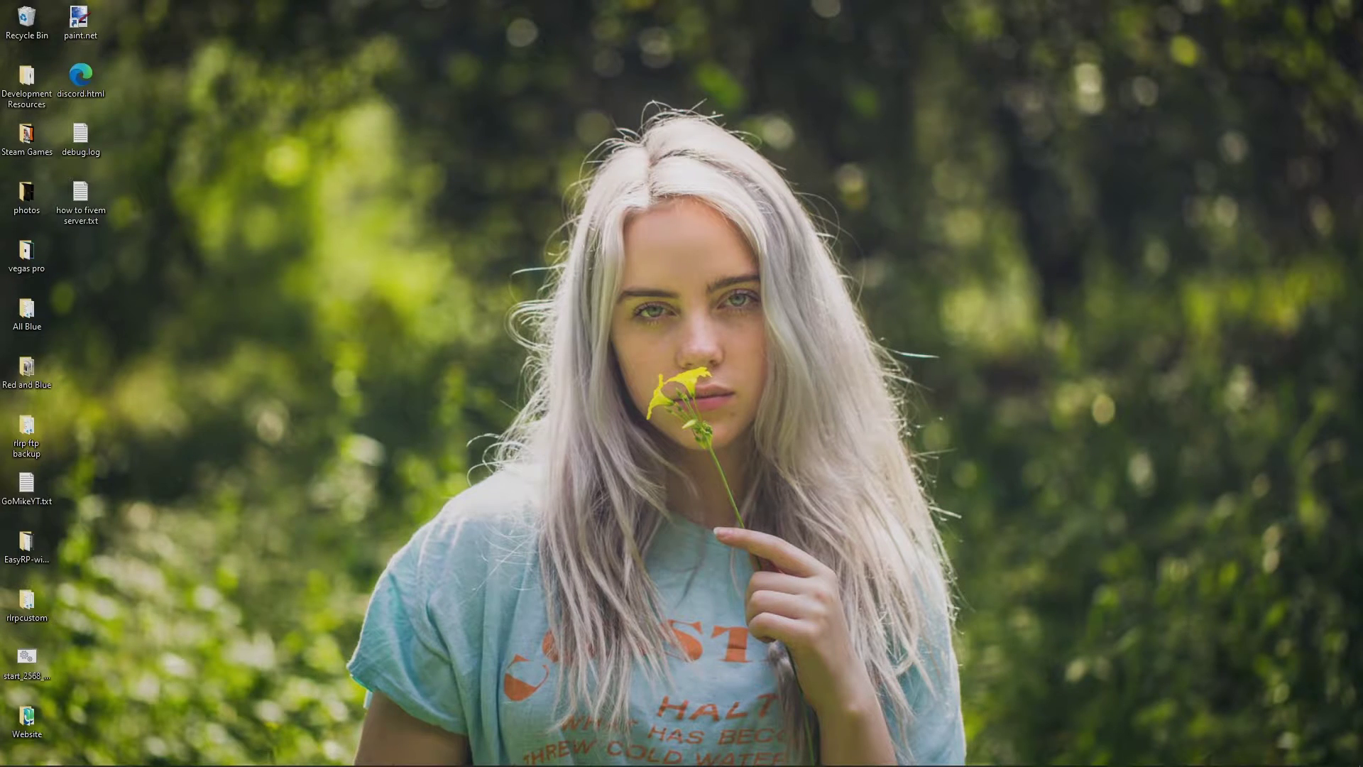
Create a new desktop folder from the New > Folder menu and name it 'server'
right_click(127, 282)
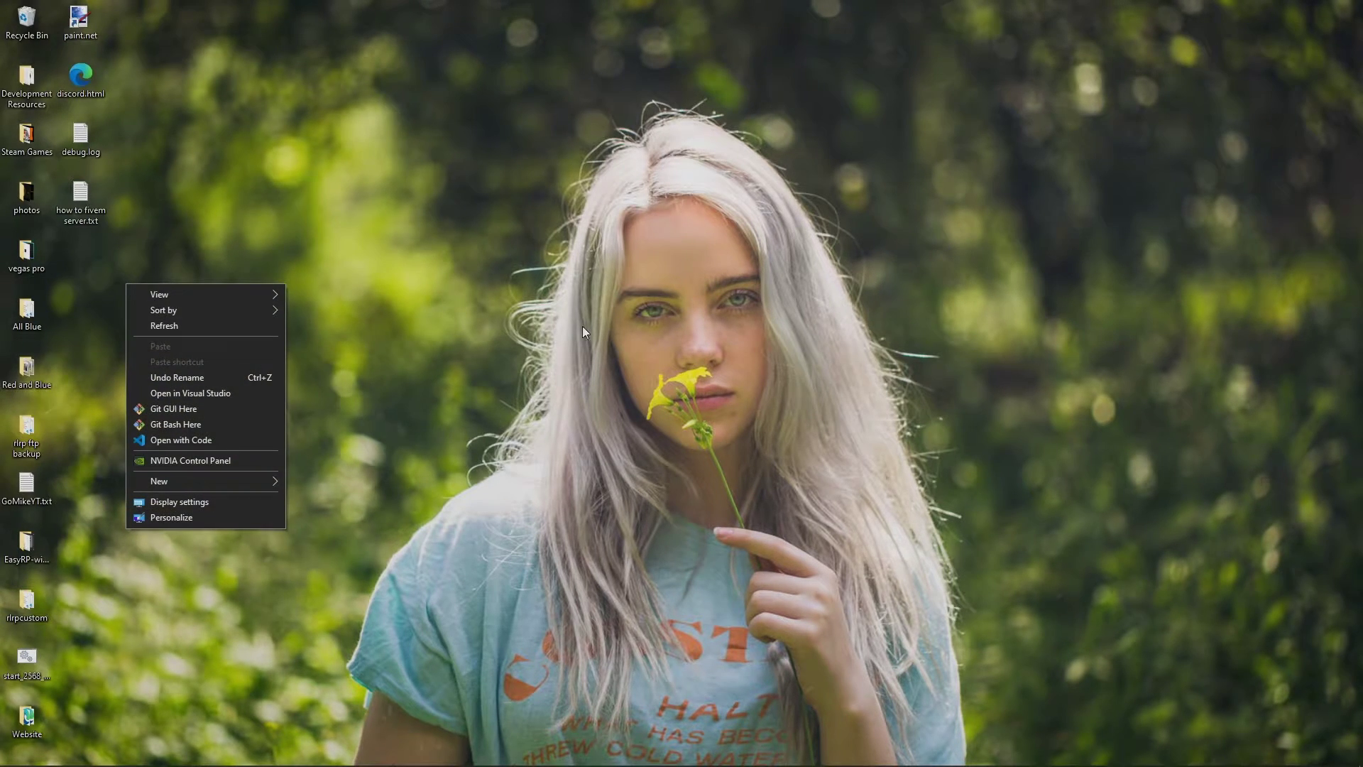
right_click(525, 342)
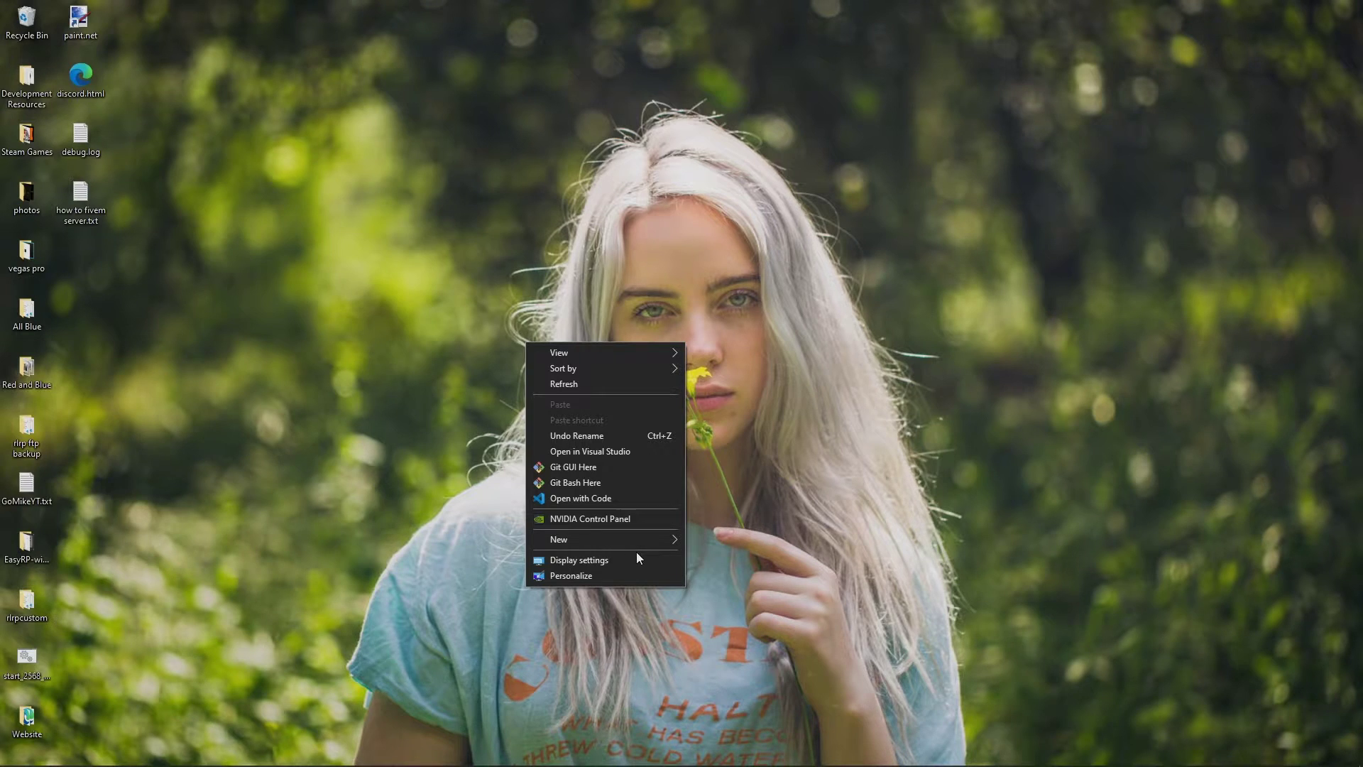
mouse_move(638, 538)
left_click(703, 541)
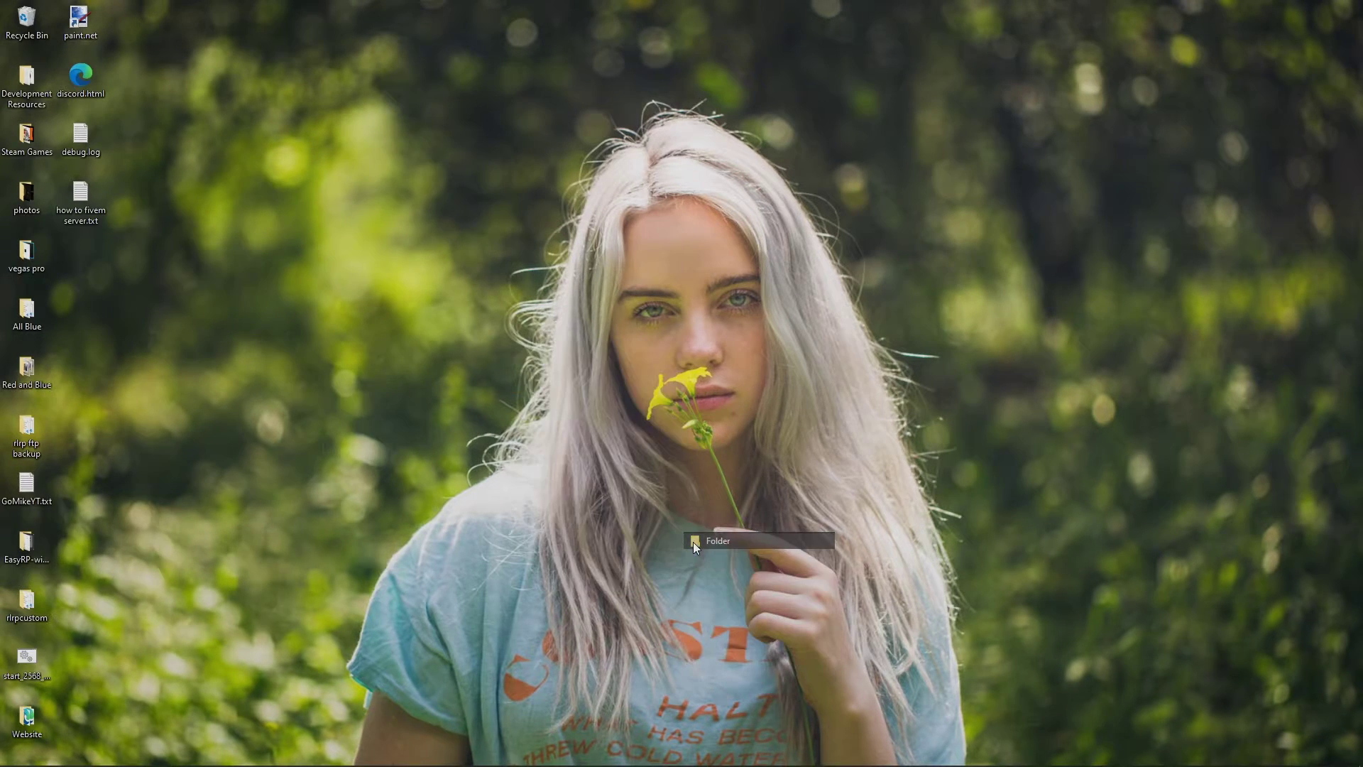
type("server")
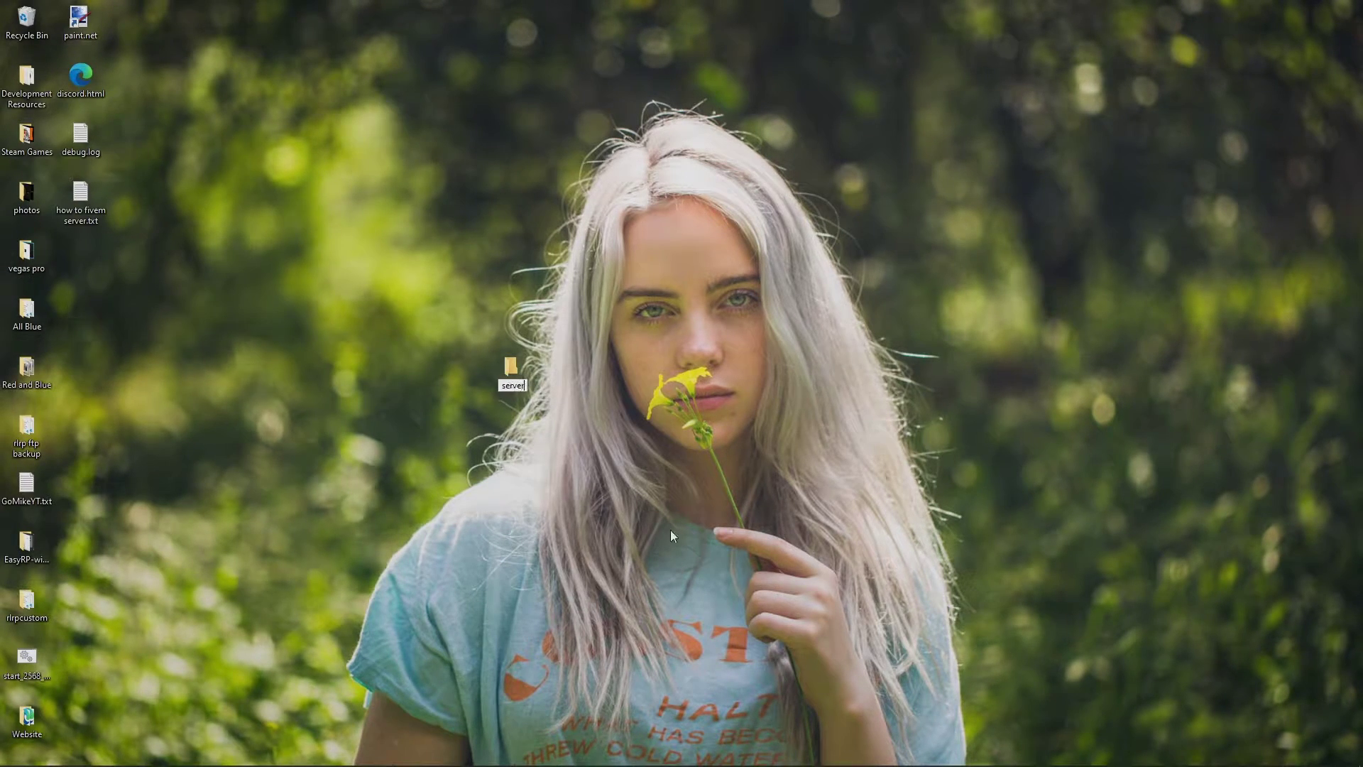
key("Return")
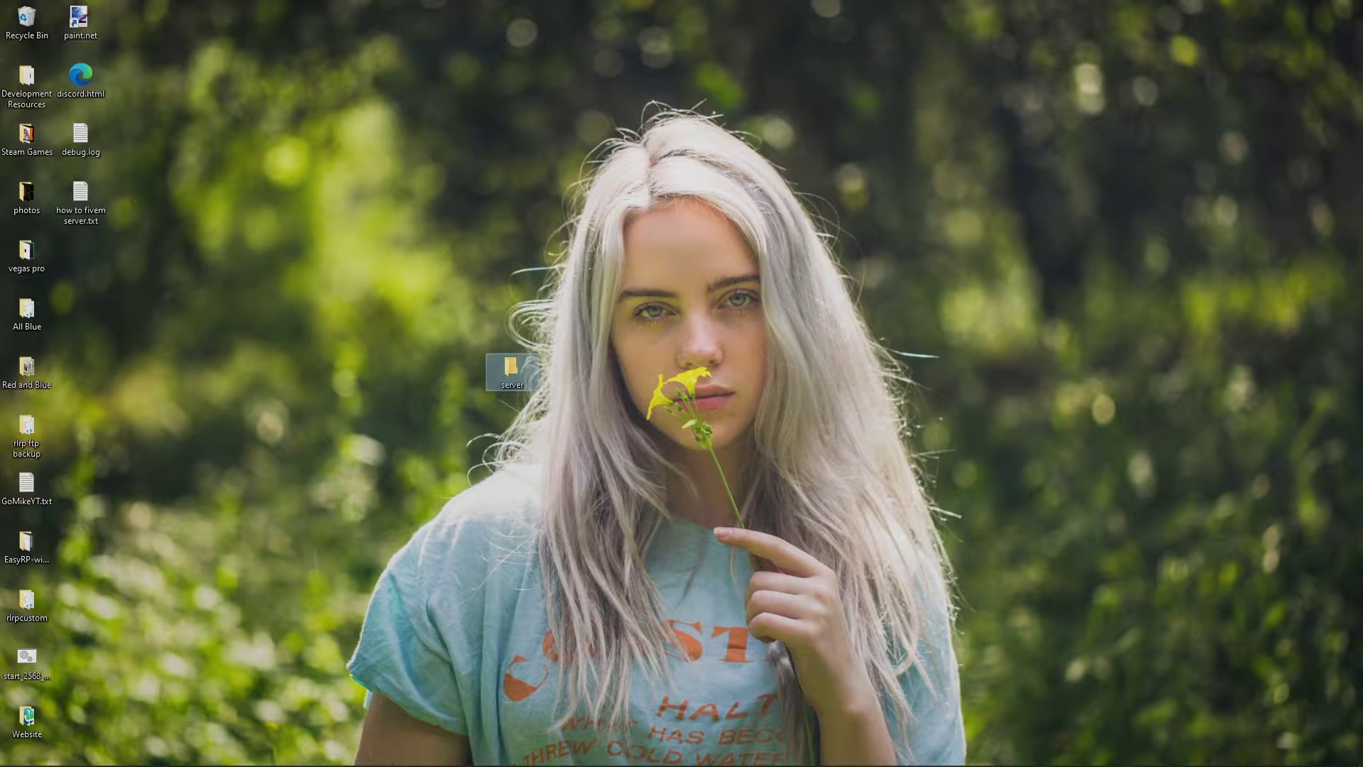
left_click(673, 535)
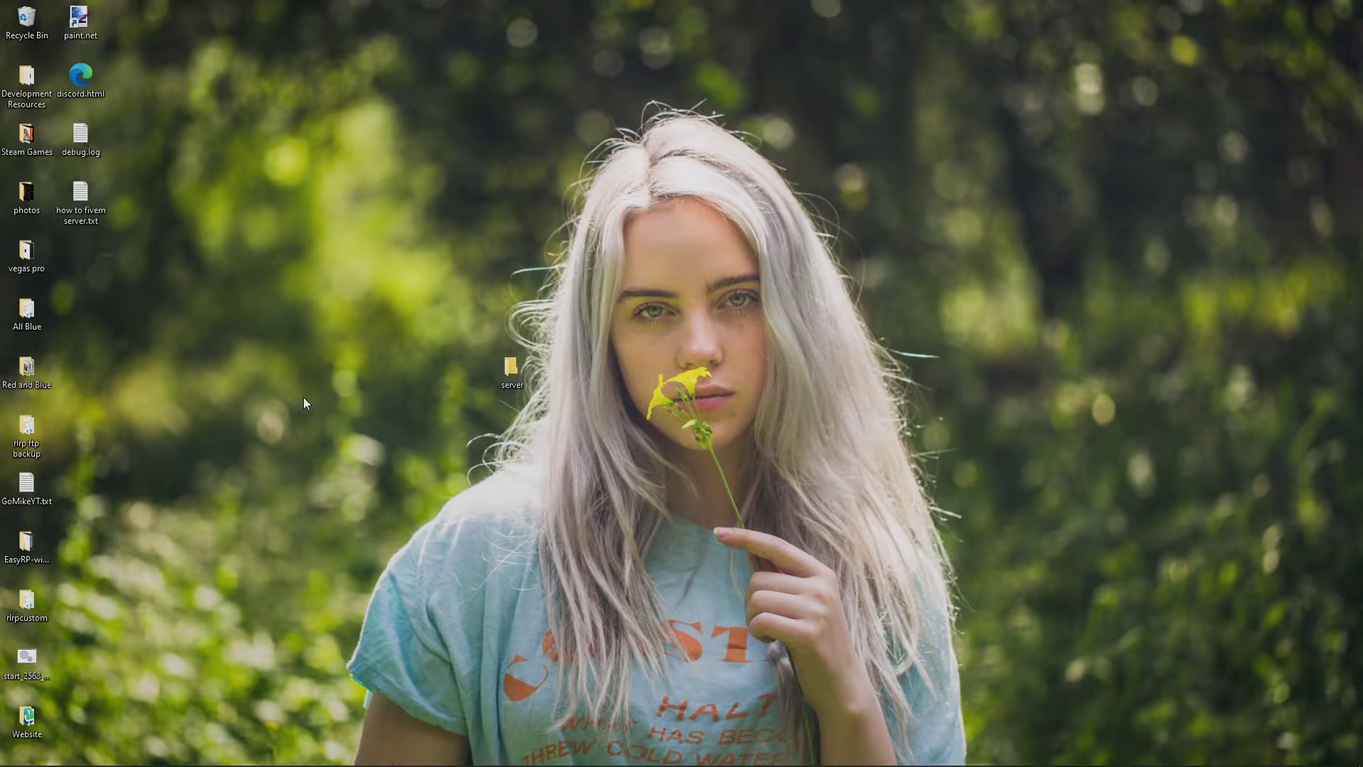
Review the Visual C++ Redistributable 2019 prerequisite and installation steps 1-4 in the setup guide
left_click_drag(461, 411, 497, 364)
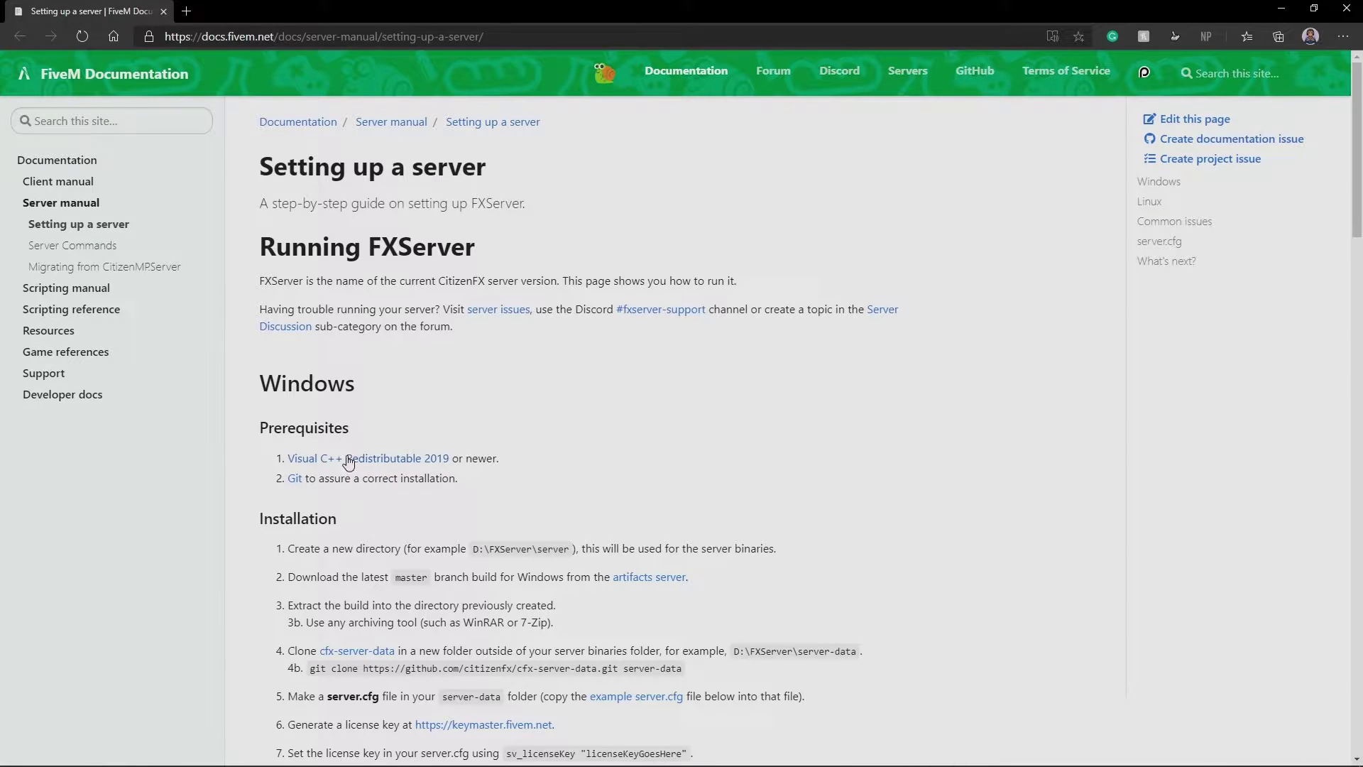
left_click_drag(453, 460, 302, 464)
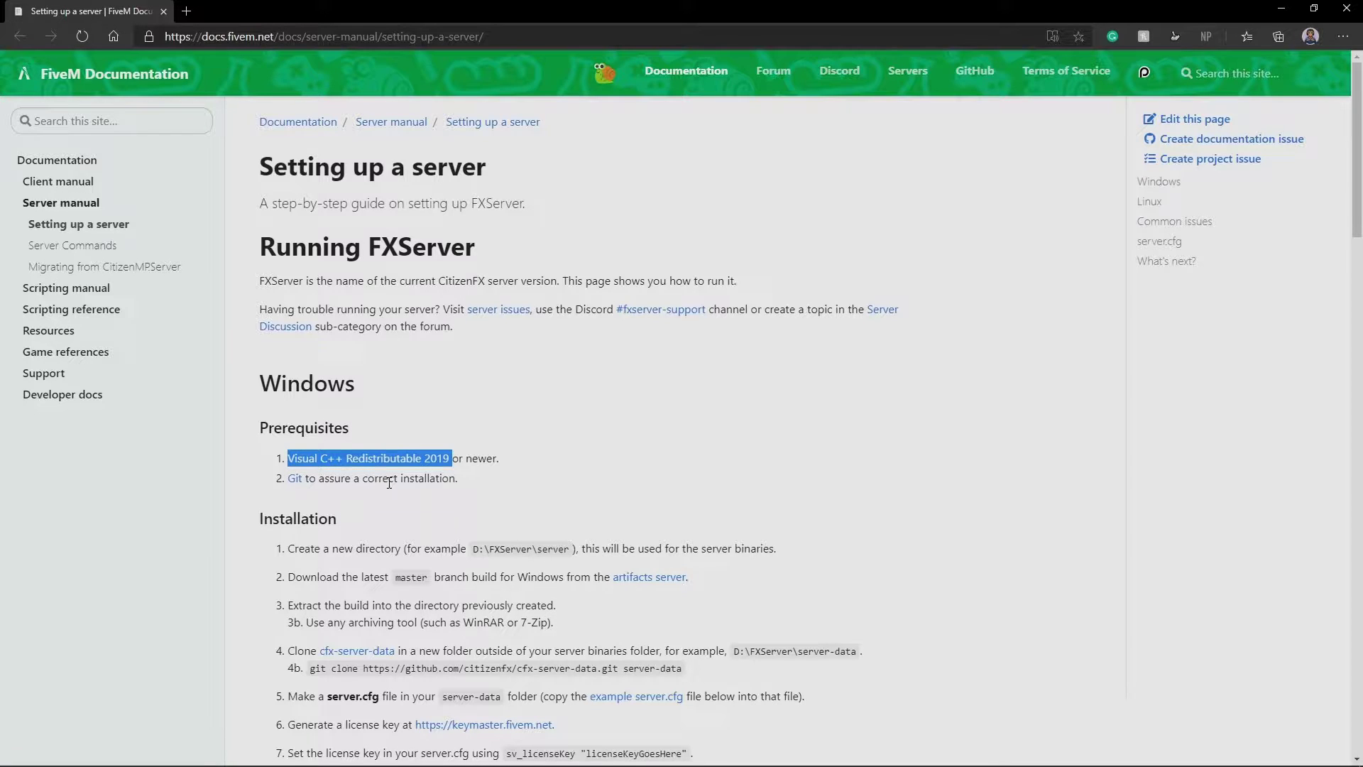
left_click(444, 484)
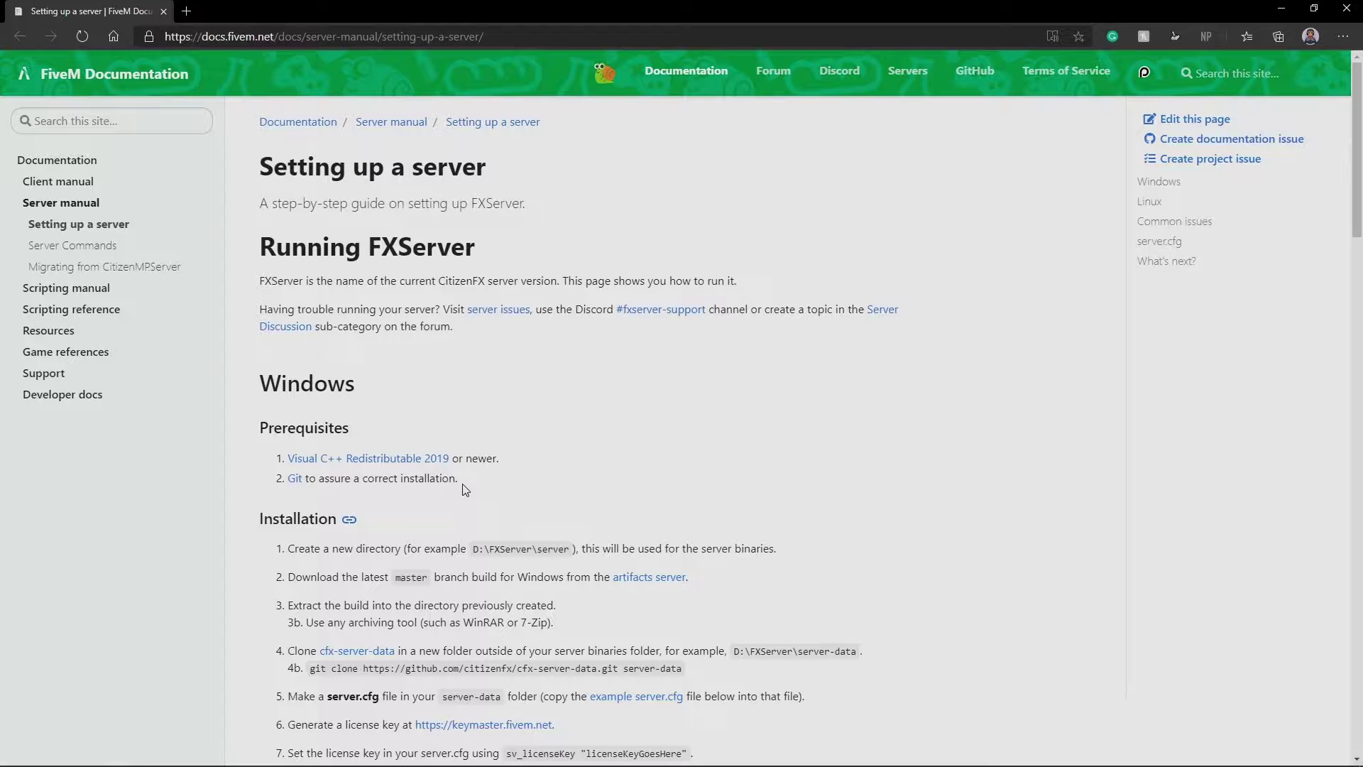
scroll(465, 490, "down", 2)
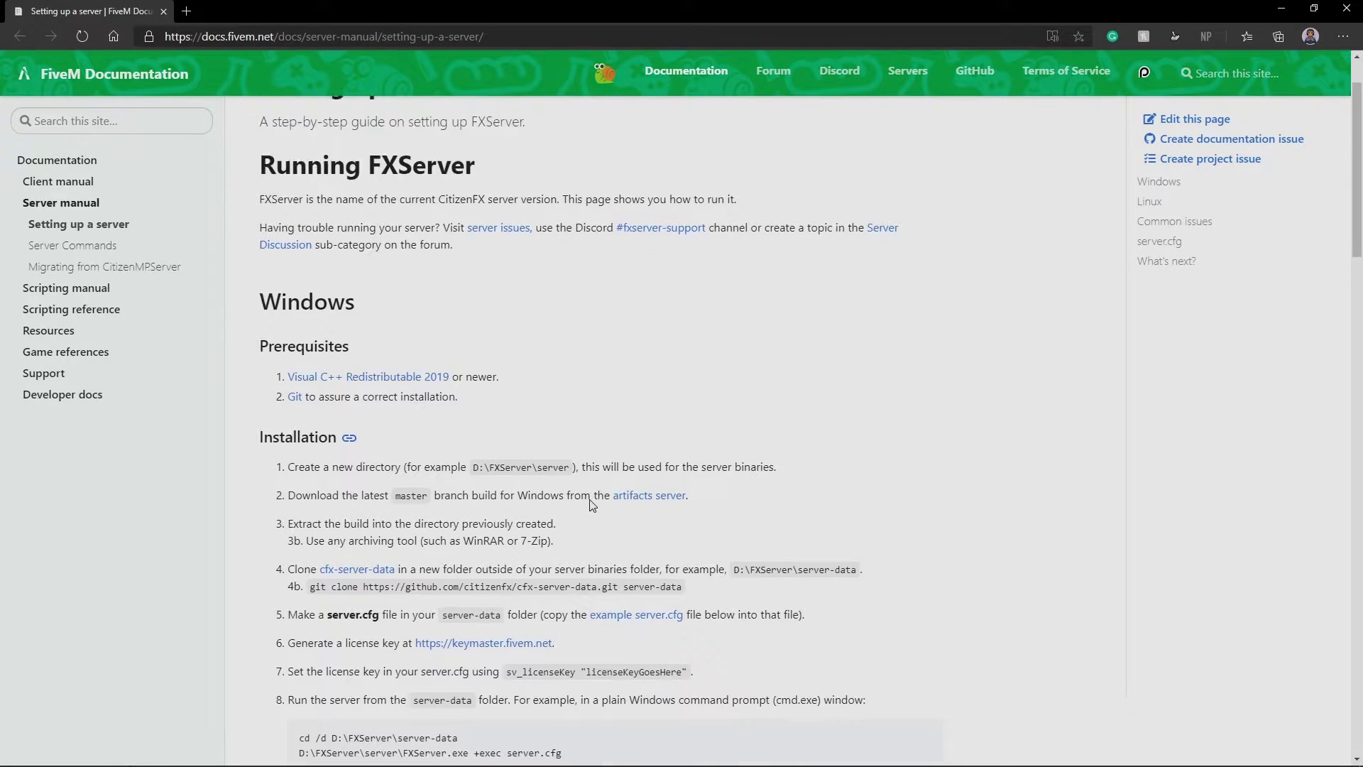
left_click_drag(341, 445, 557, 543)
left_click(449, 522)
scroll(468, 540, "down", 5)
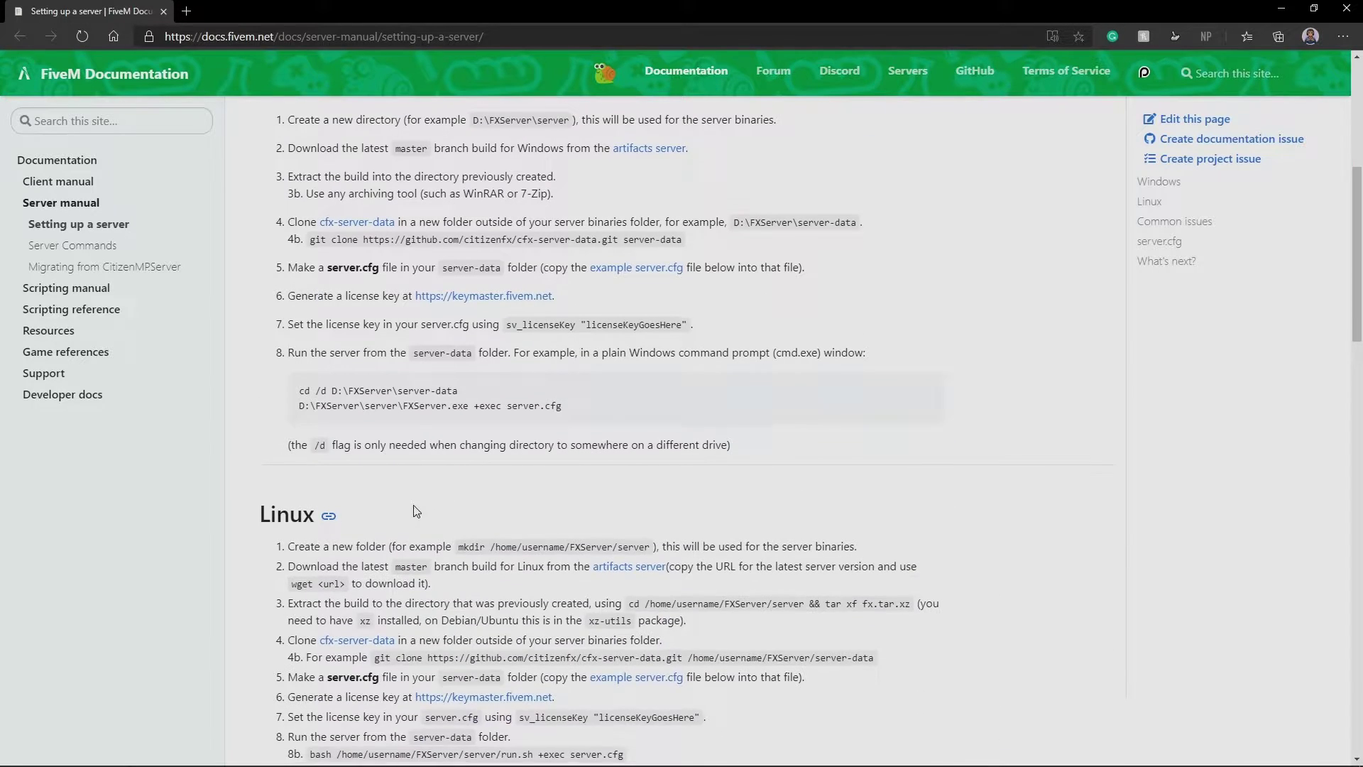
scroll(496, 565, "up", 2)
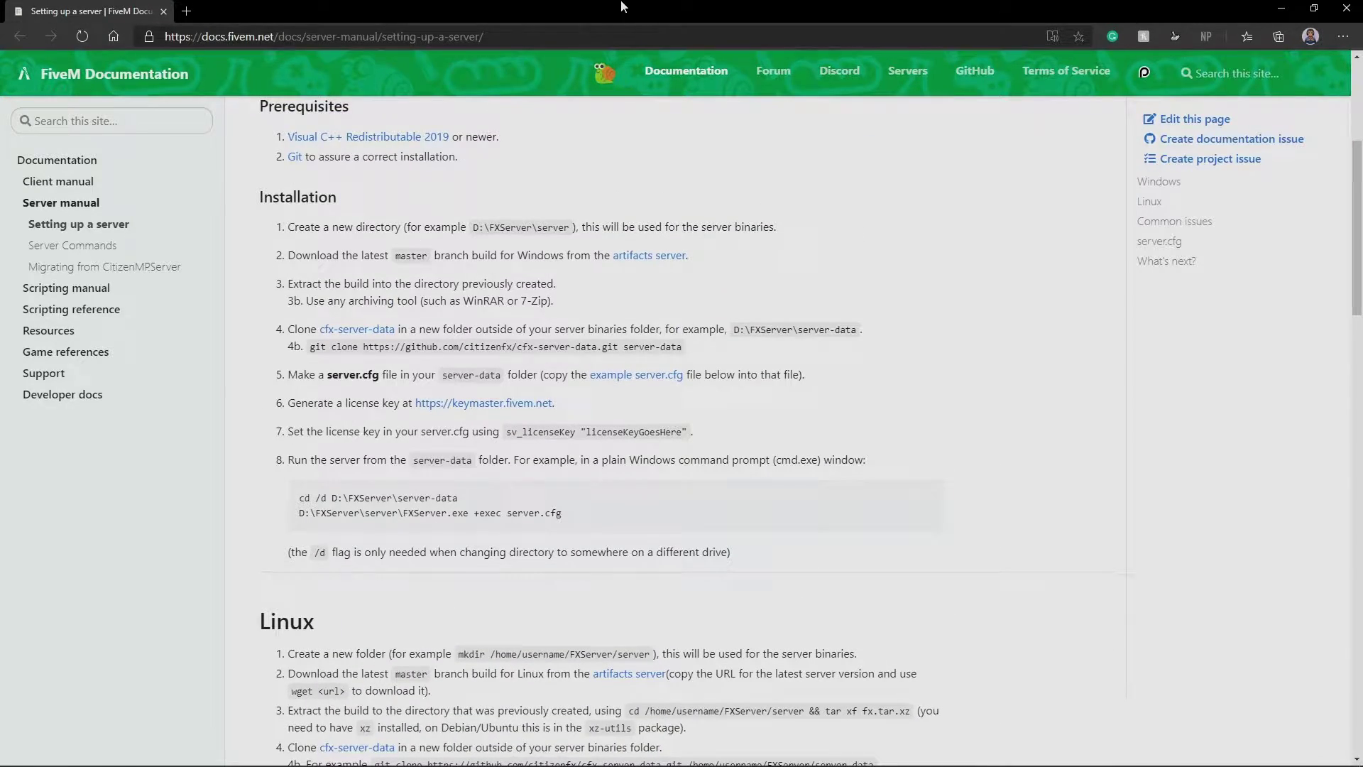
key("super+d")
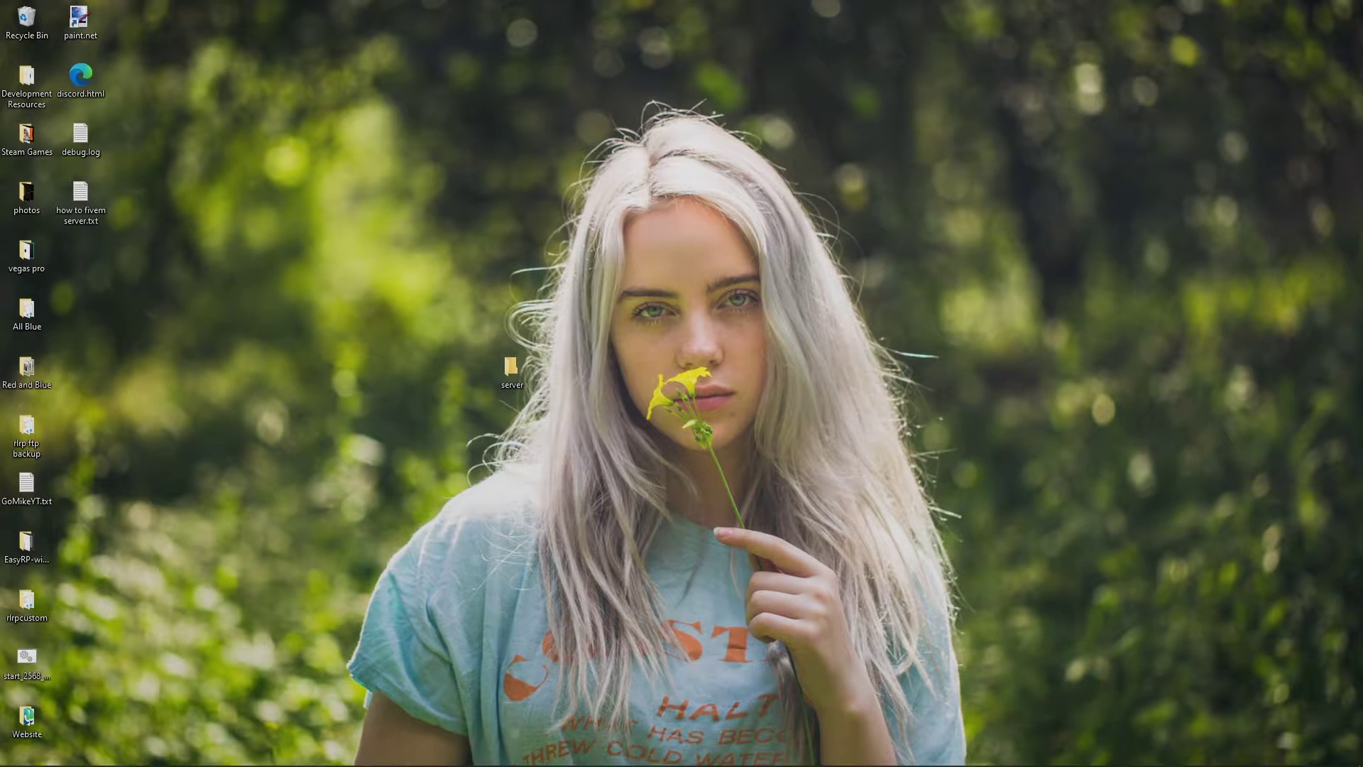
key("super+d")
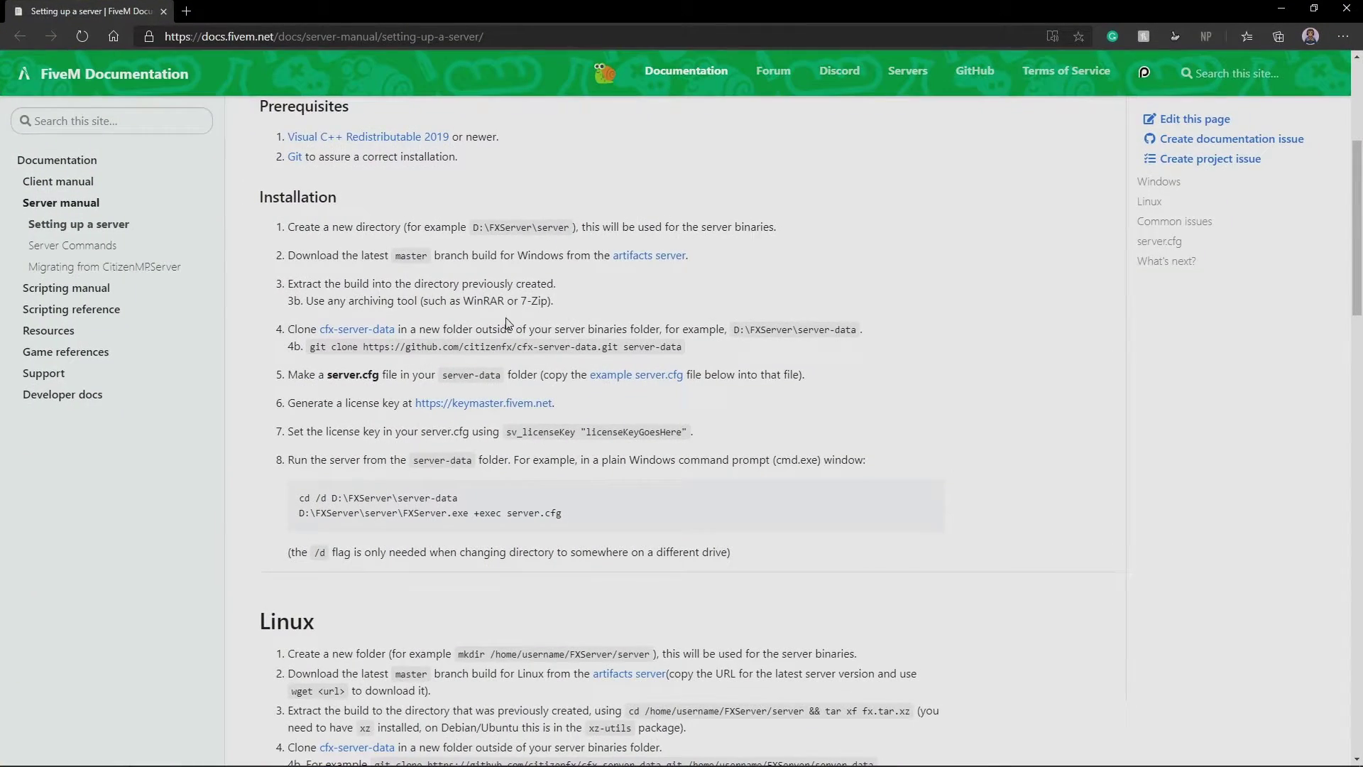
Download the latest recommended Windows server build 2430 from the artifacts list
left_click(650, 257)
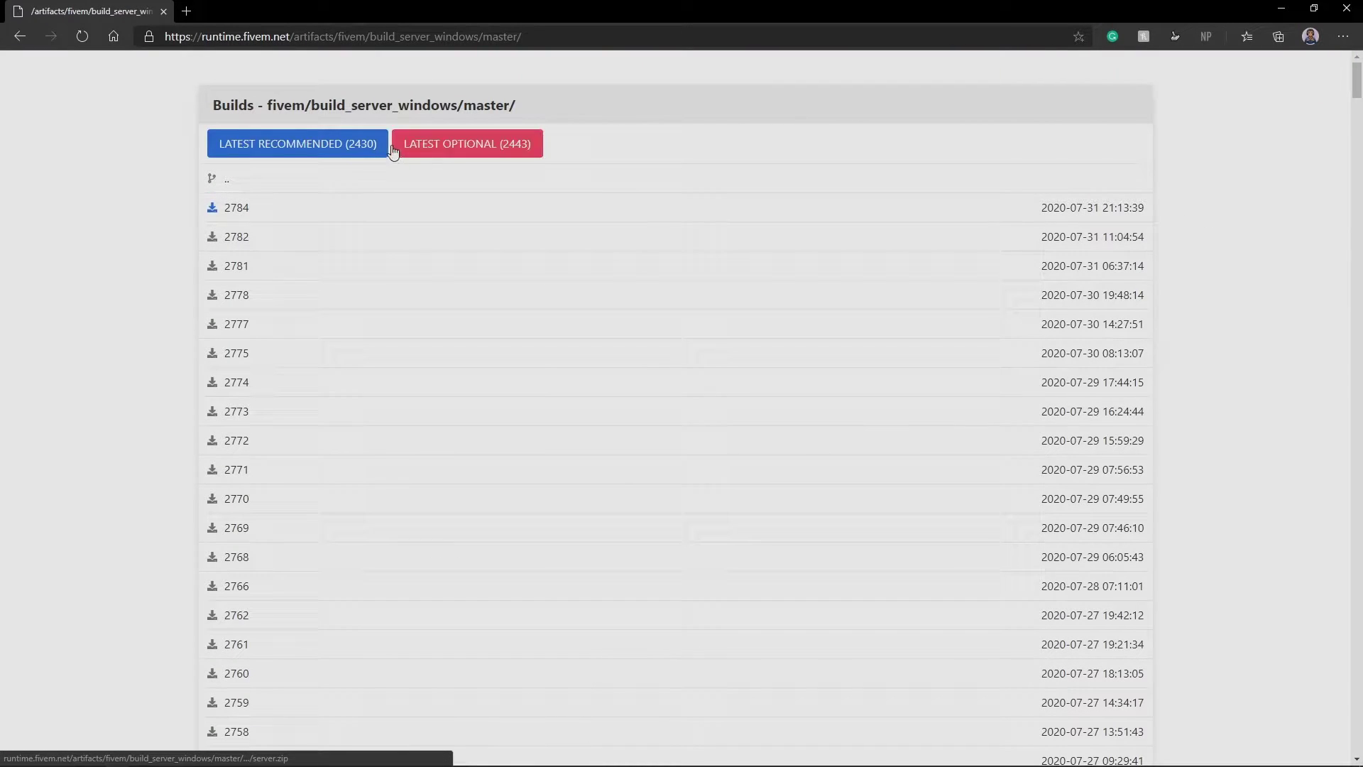
left_click(364, 145)
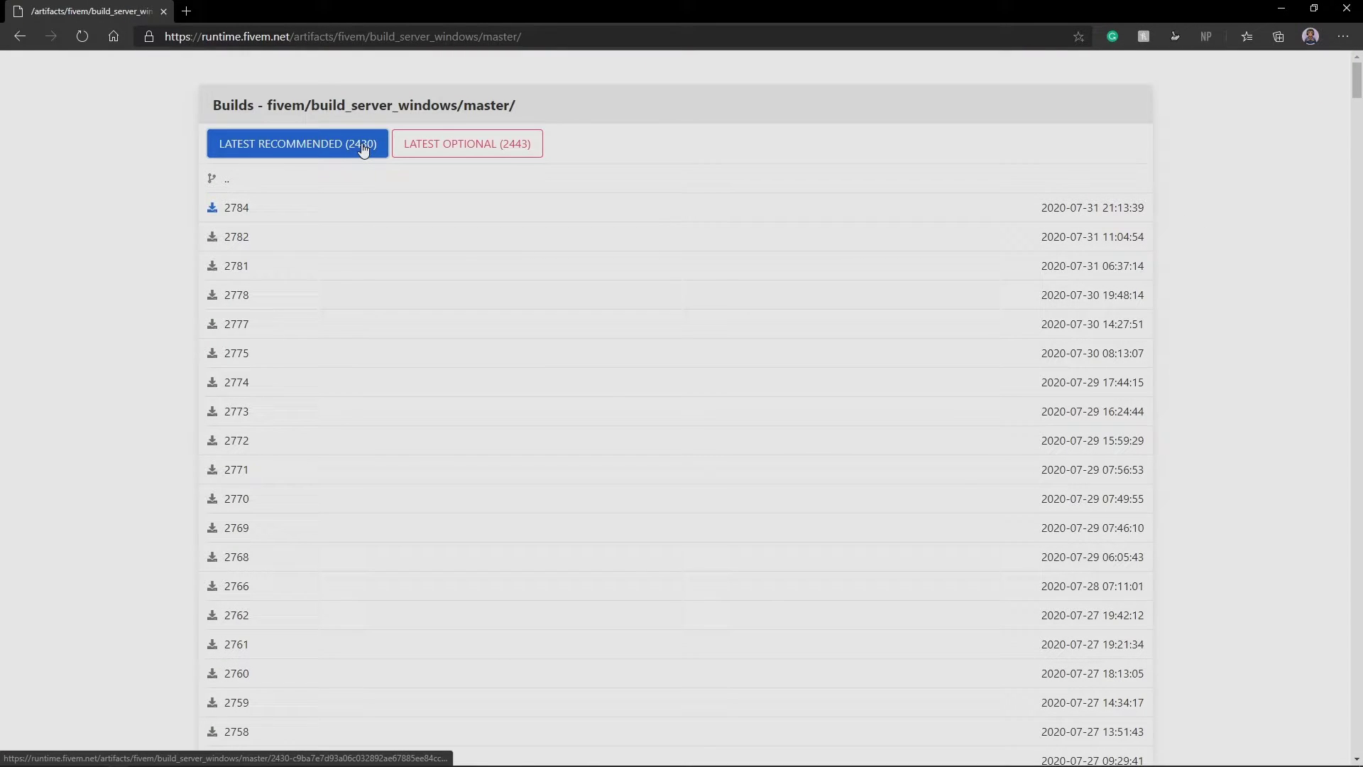
key("alt+Left")
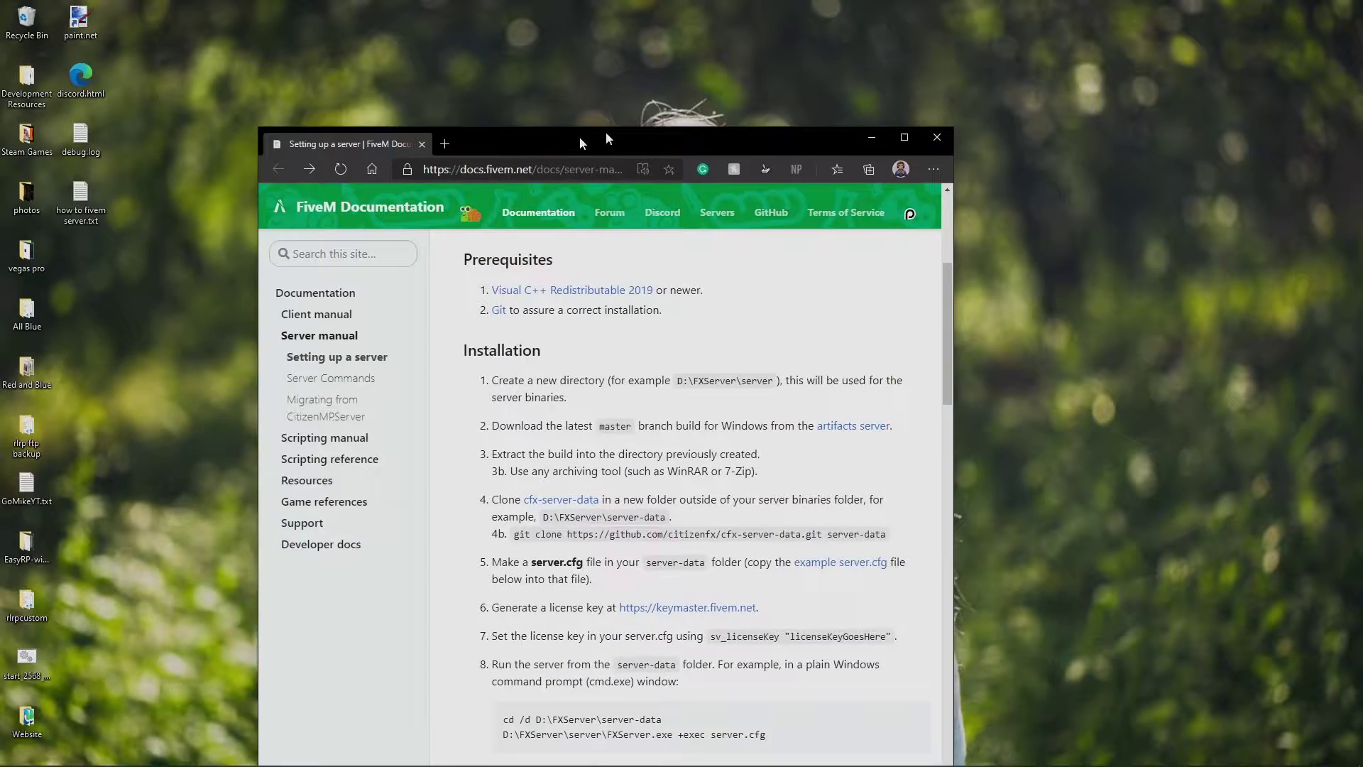
key("super+d")
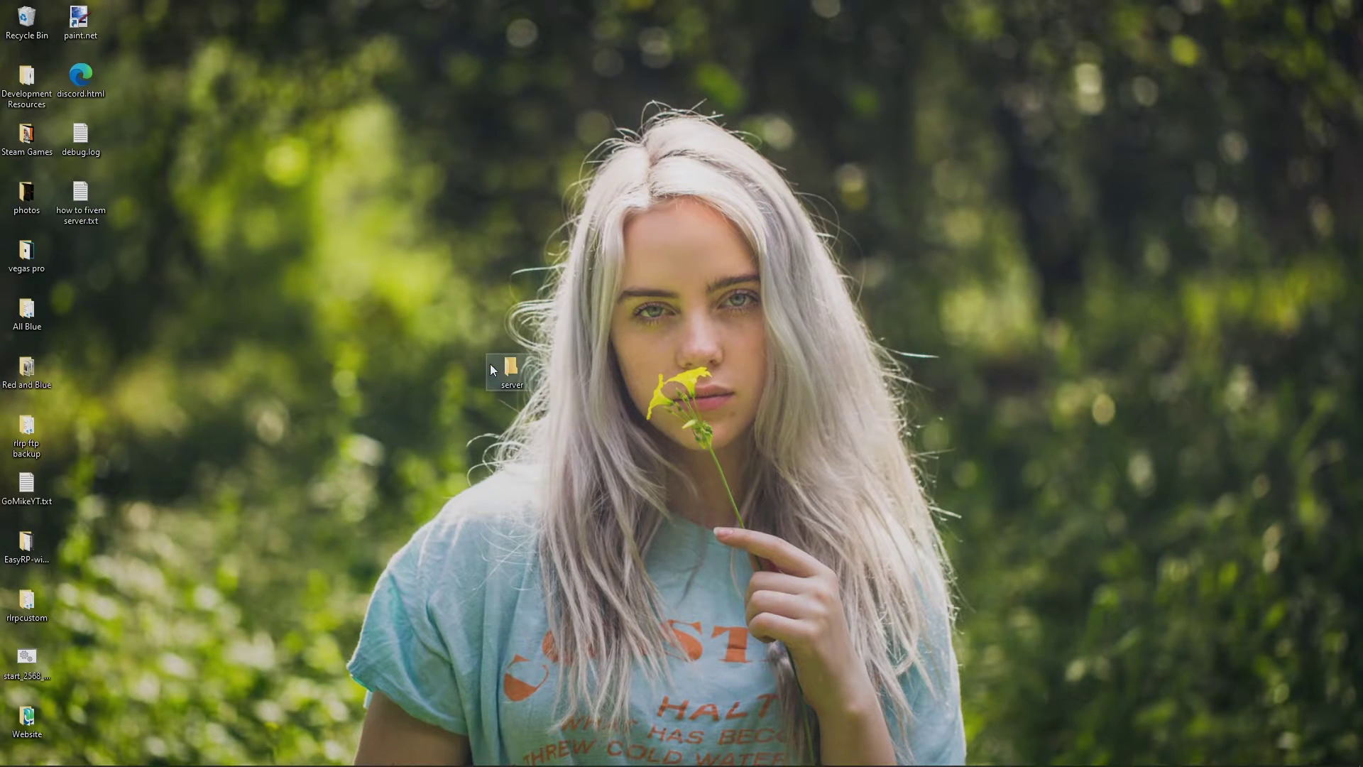
Extract all 51 files of server (1).zip into the desktop server folder and close the archive
double_click(491, 370)
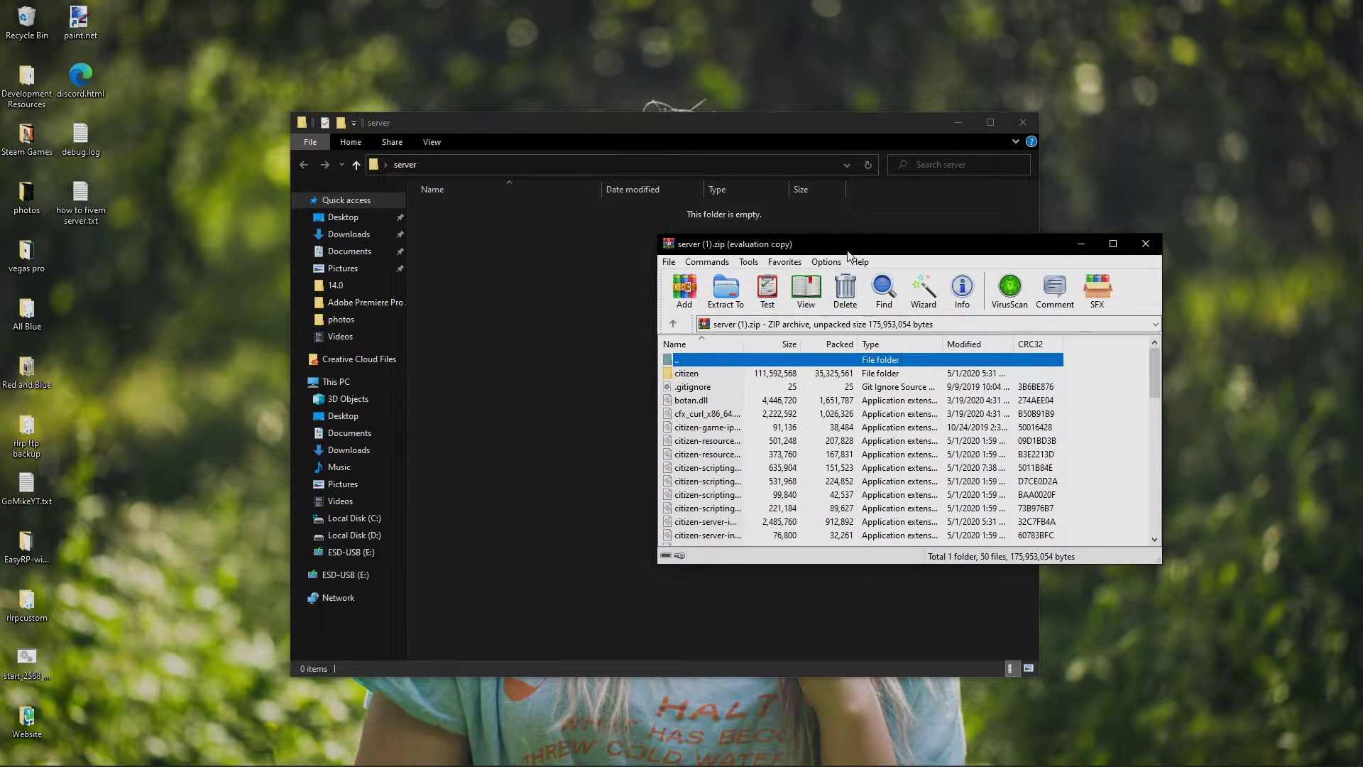
left_click(802, 324)
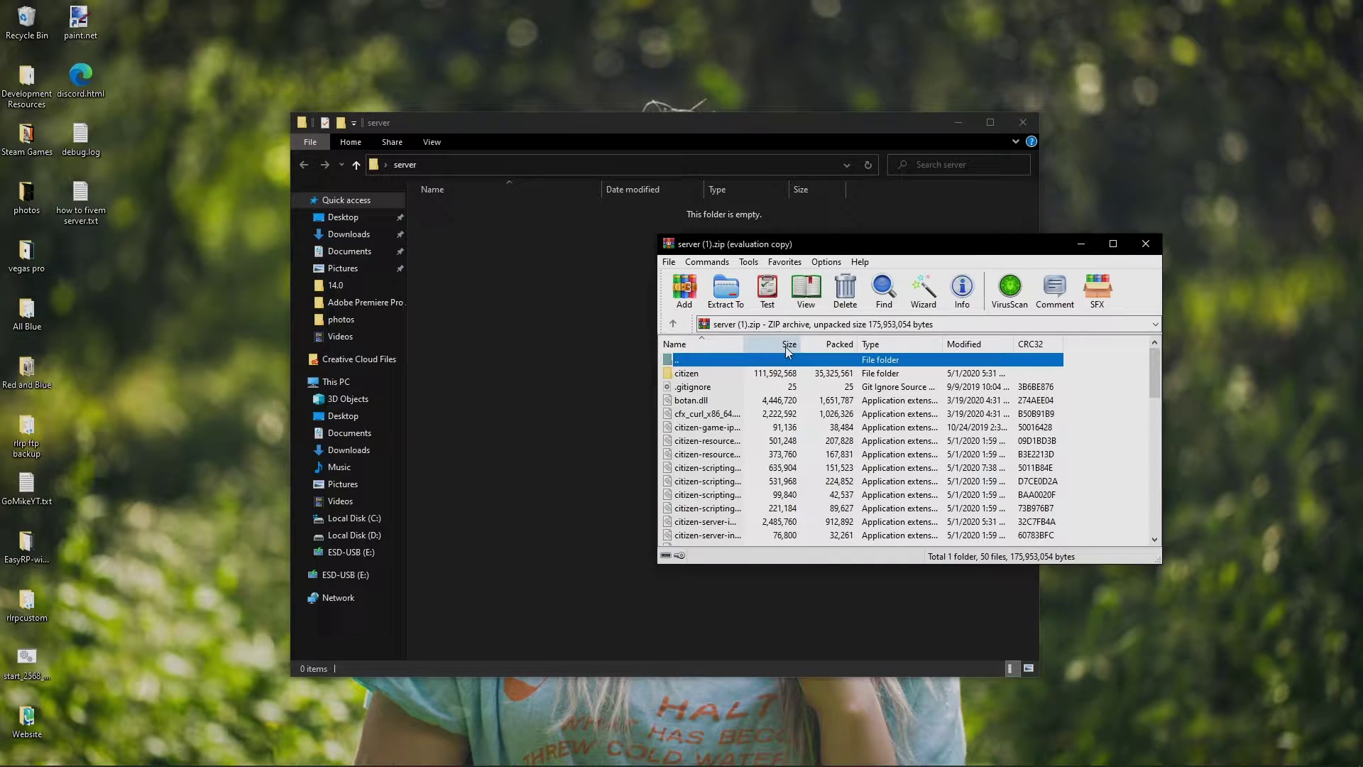
left_click(1123, 484)
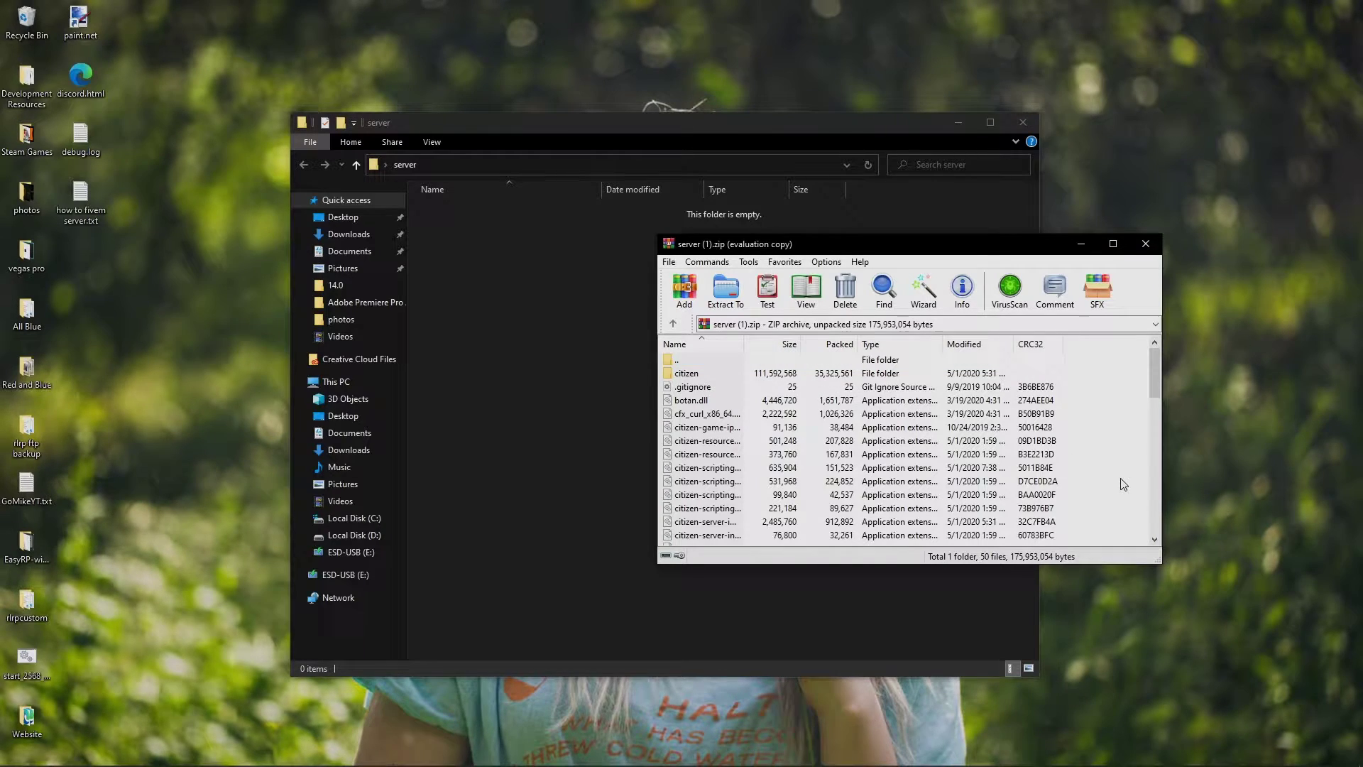
key("ctrl+a")
left_click_drag(932, 416, 533, 405)
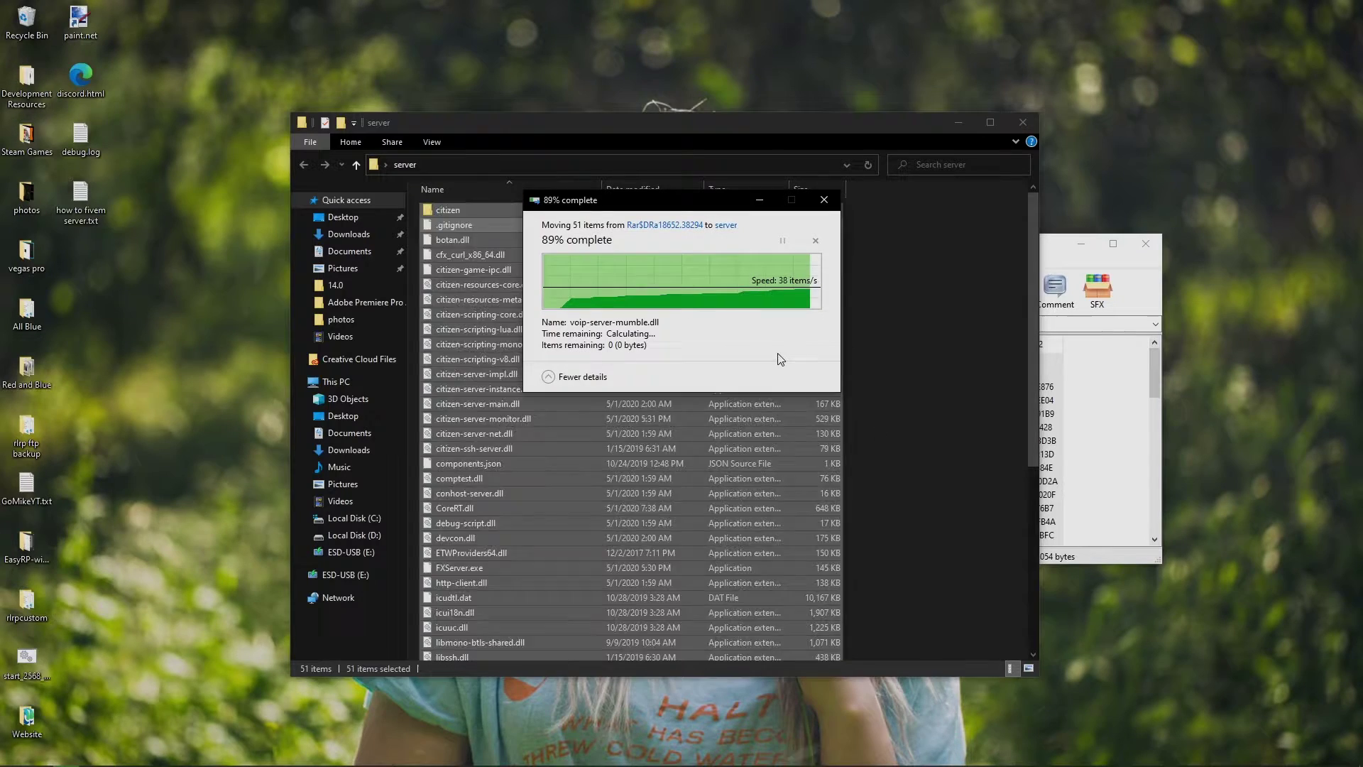
scroll(778, 418, "down", 1)
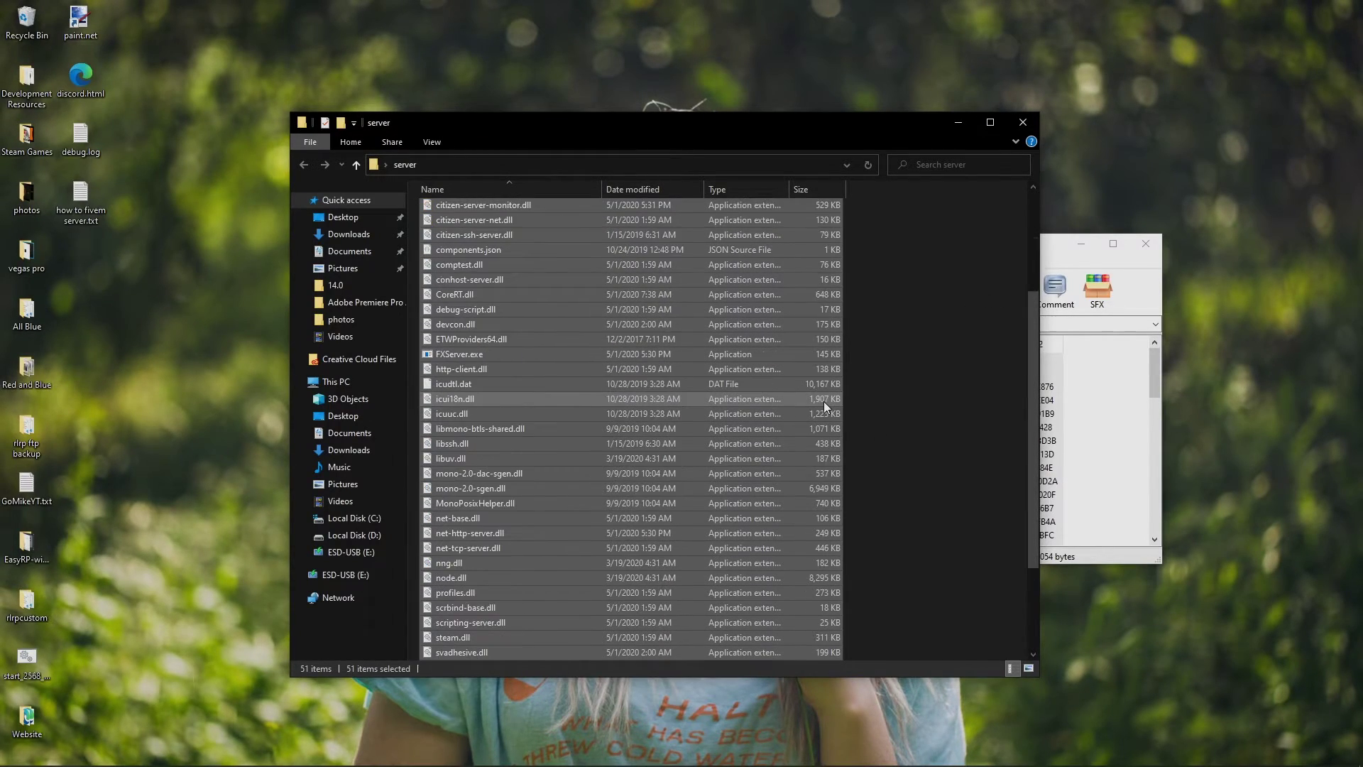
left_click(1157, 249)
left_click(1158, 248)
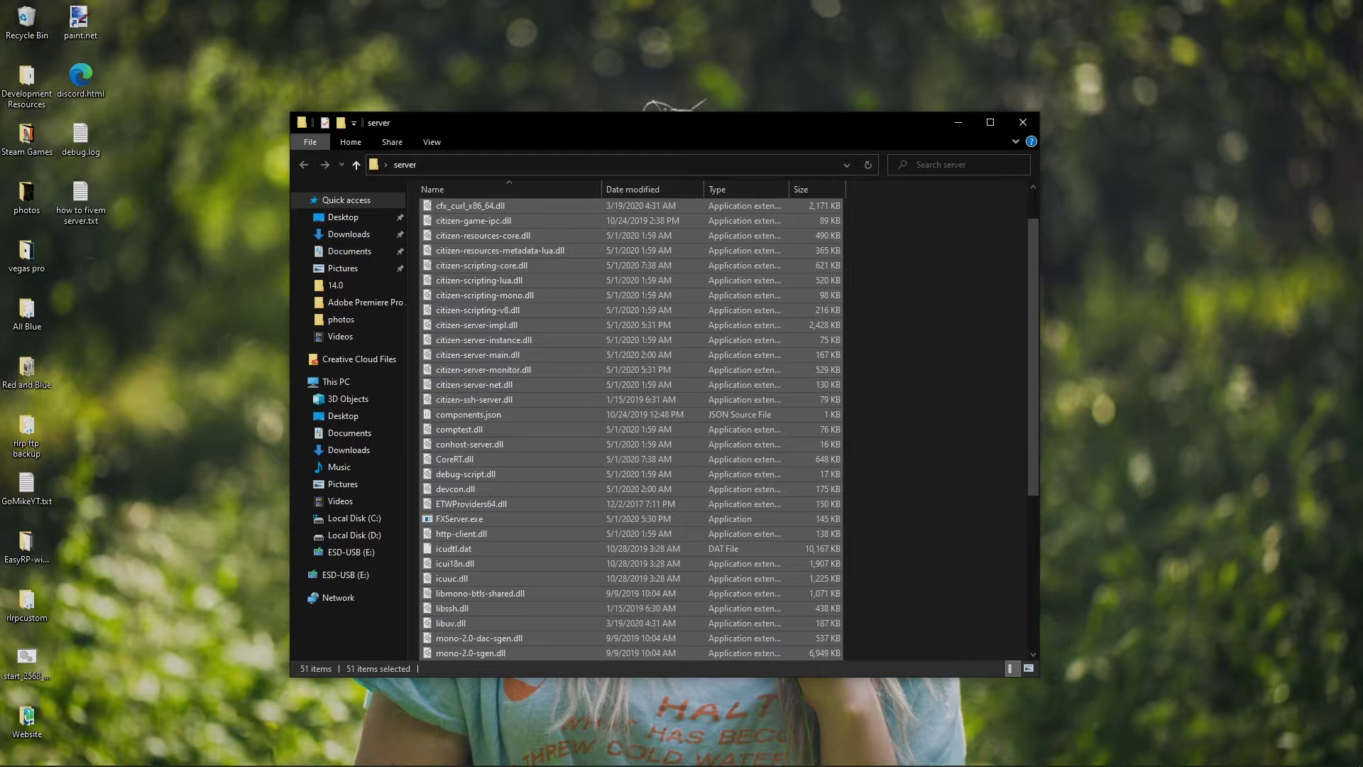
left_click(978, 336)
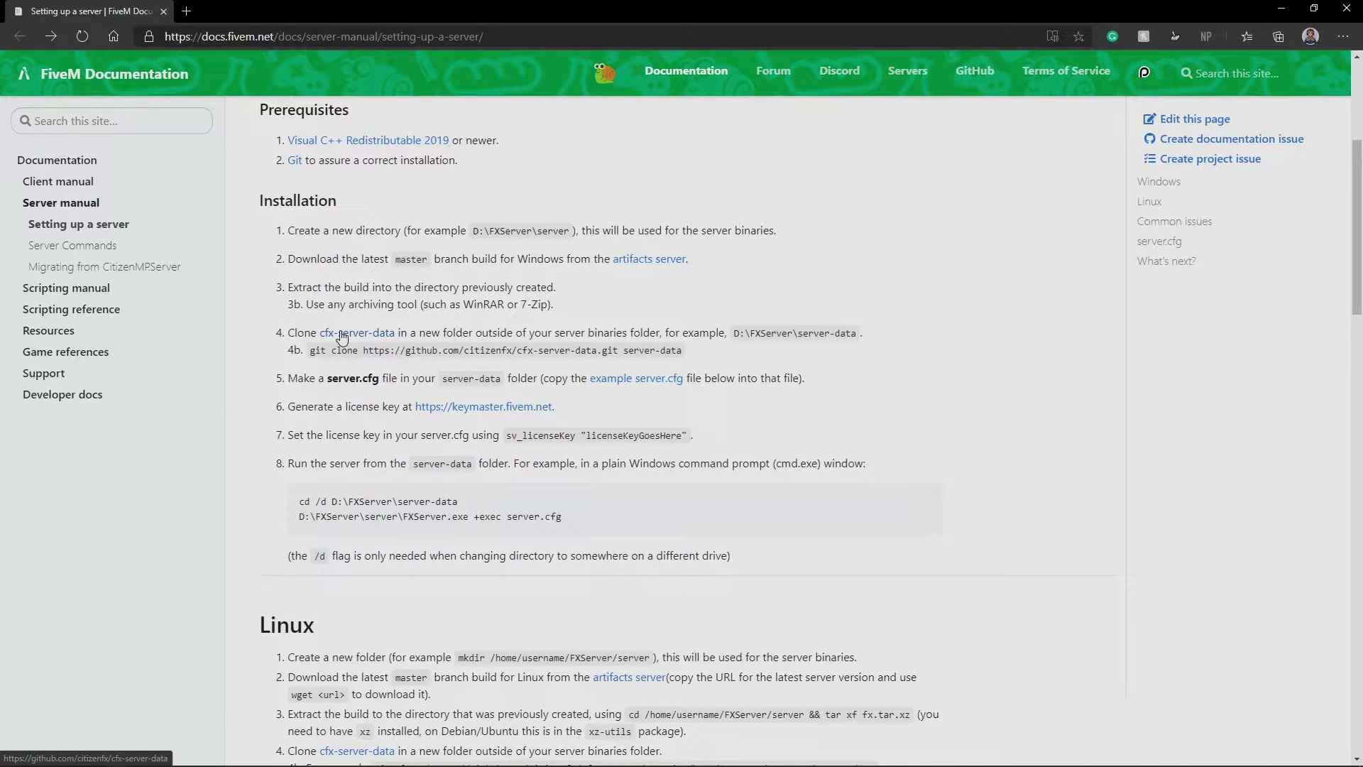
Download the cfx-server-data GitHub repository as a ZIP using Code > Download ZIP
left_click(342, 333)
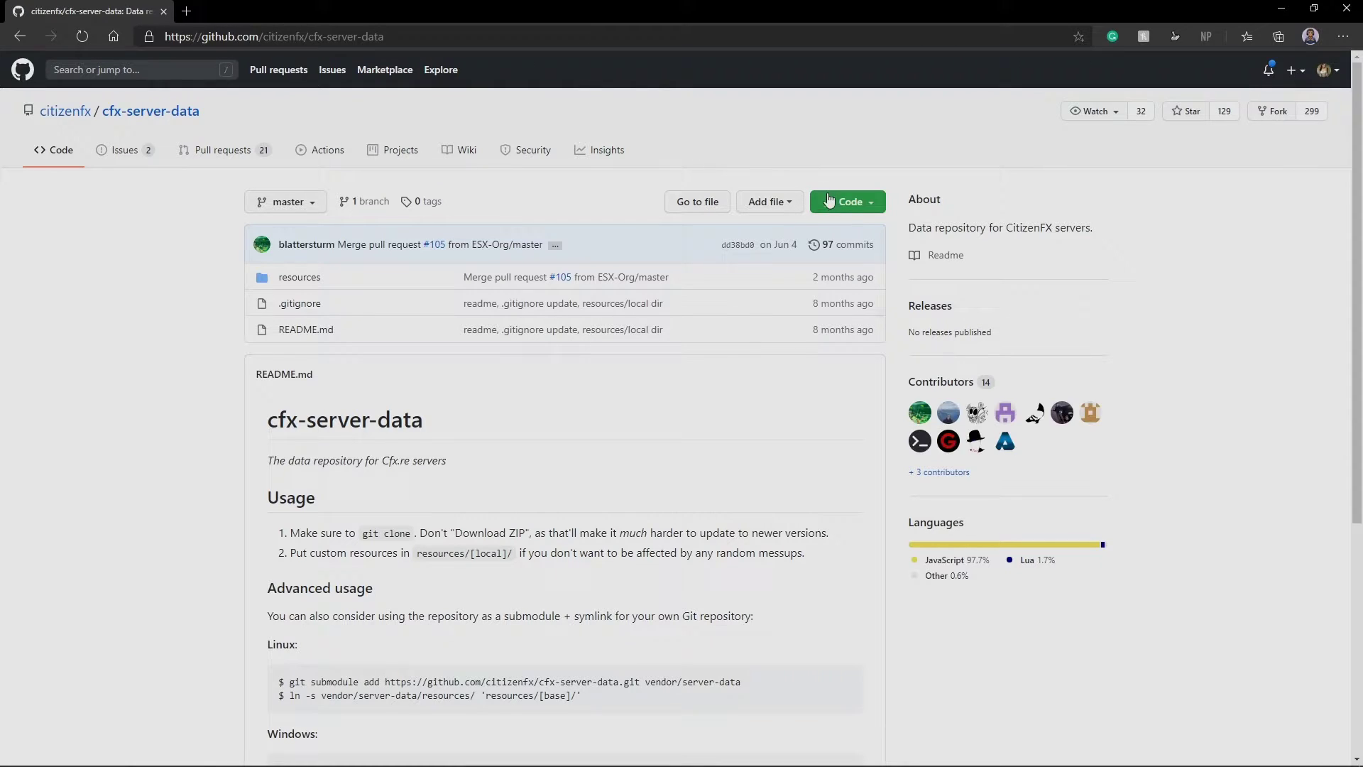
left_click(831, 202)
left_click(770, 363)
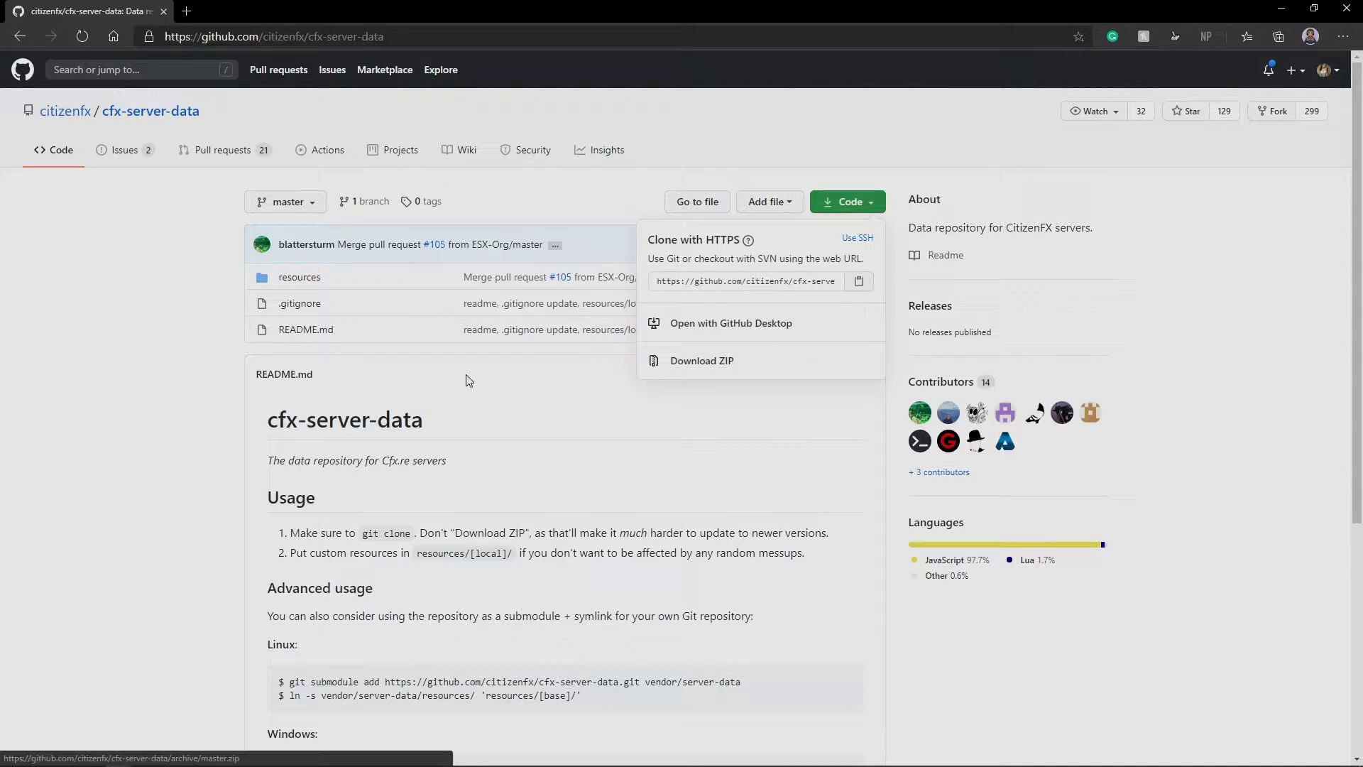
key("alt+Left")
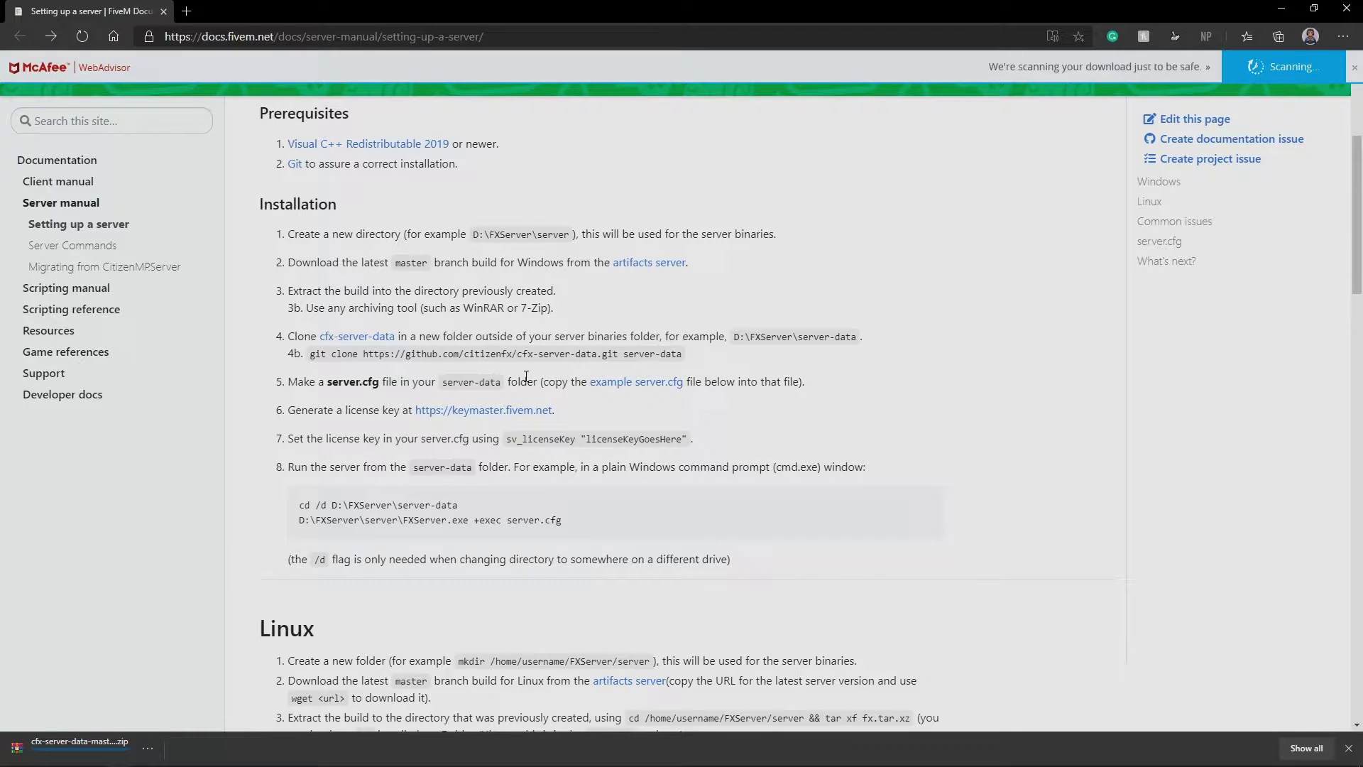
mouse_move(342, 353)
left_mouse_down()
mouse_move(392, 354)
mouse_move(367, 355)
left_mouse_up()
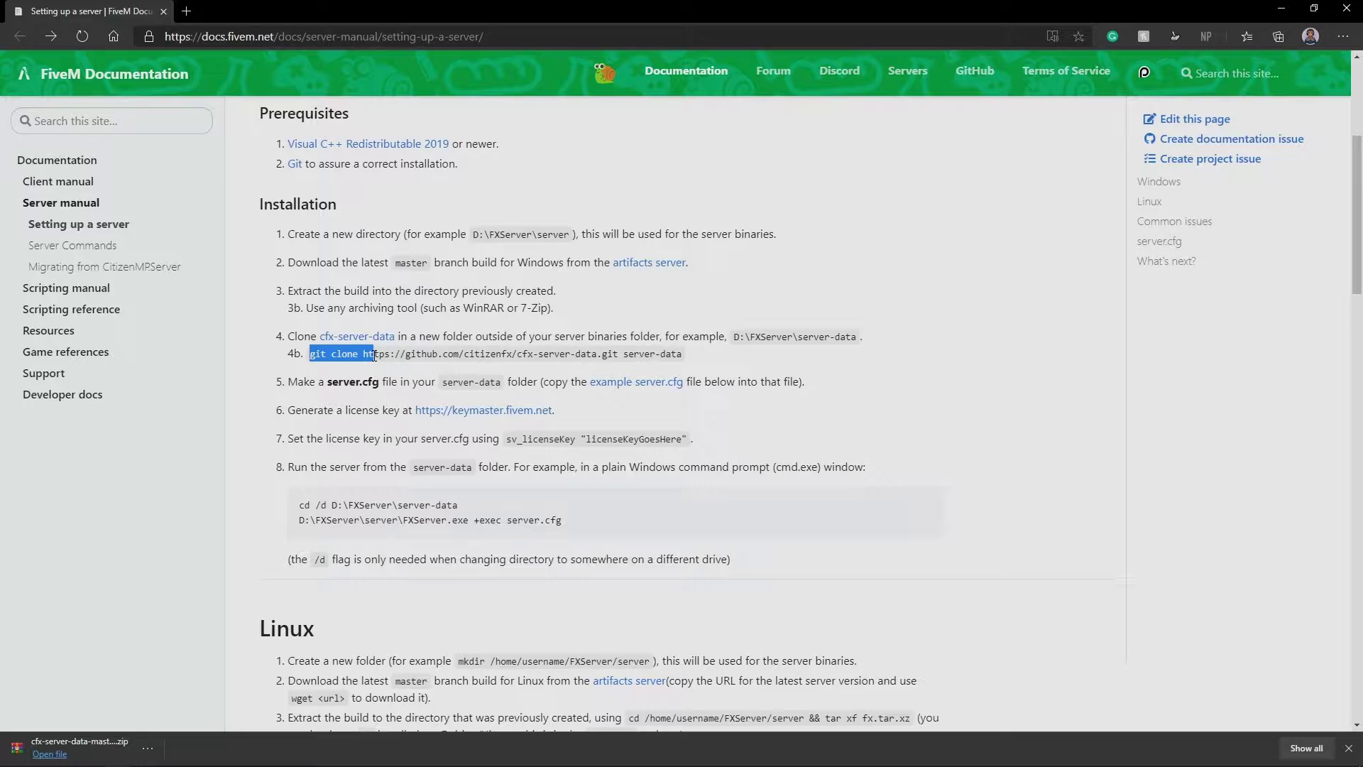
left_click(365, 356)
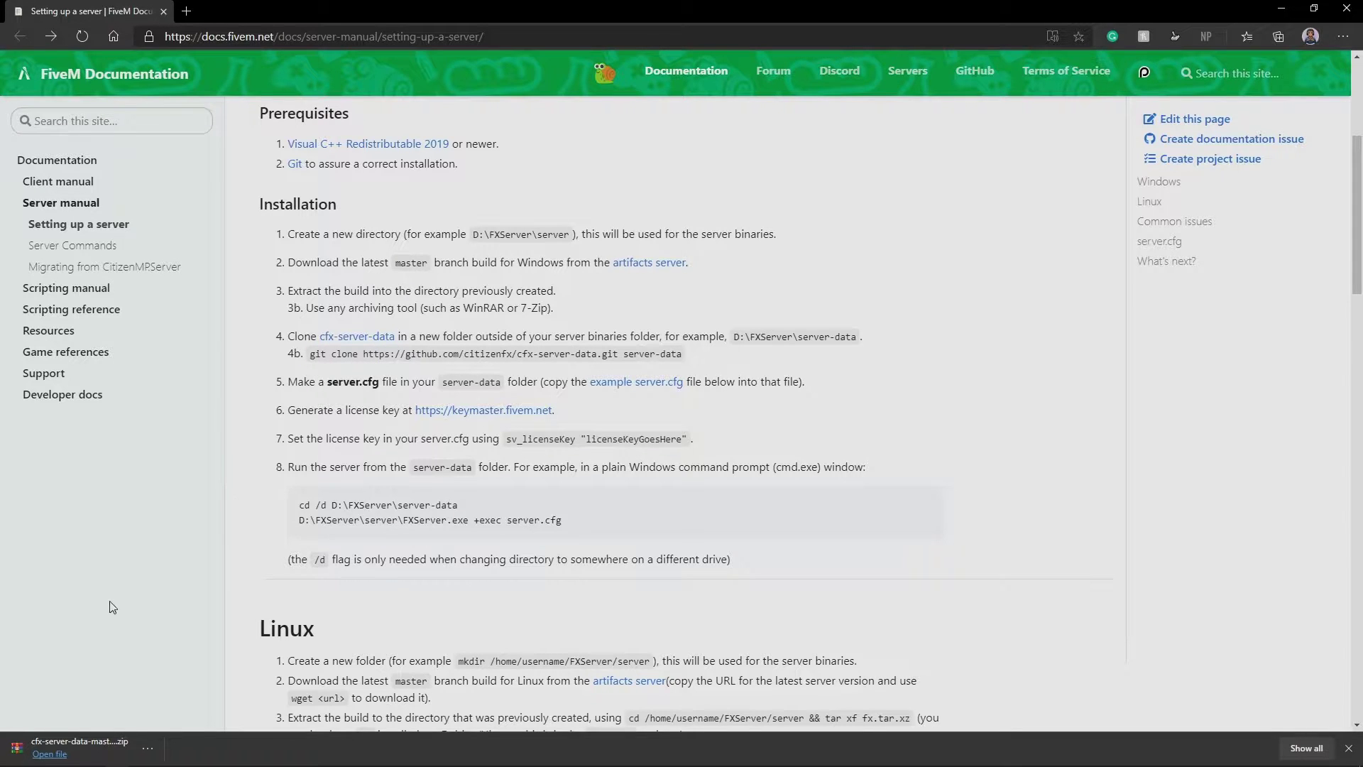
Open the downloaded cfx-server-data ZIP in WinRAR and move the browser out of the way
left_click(89, 742)
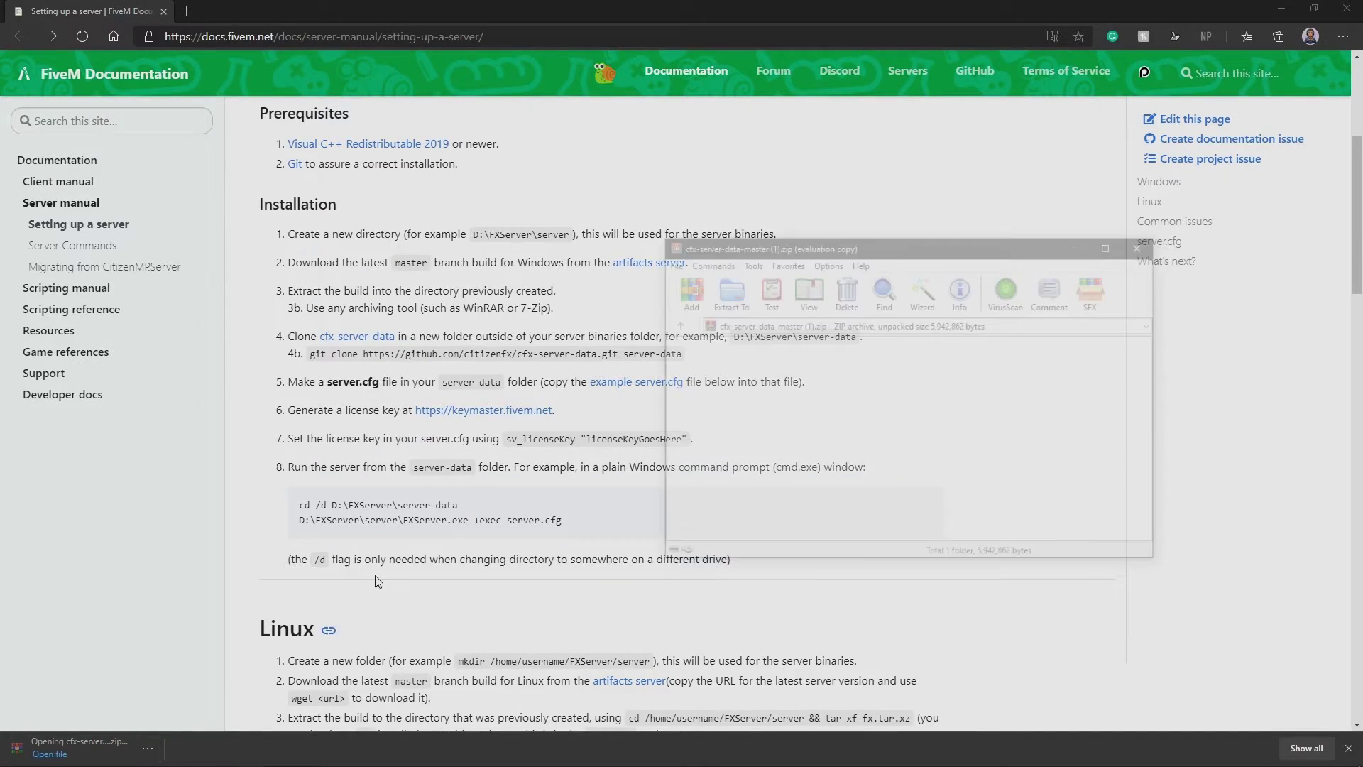
left_click(953, 149)
left_click_drag(1199, 8, 14, 360)
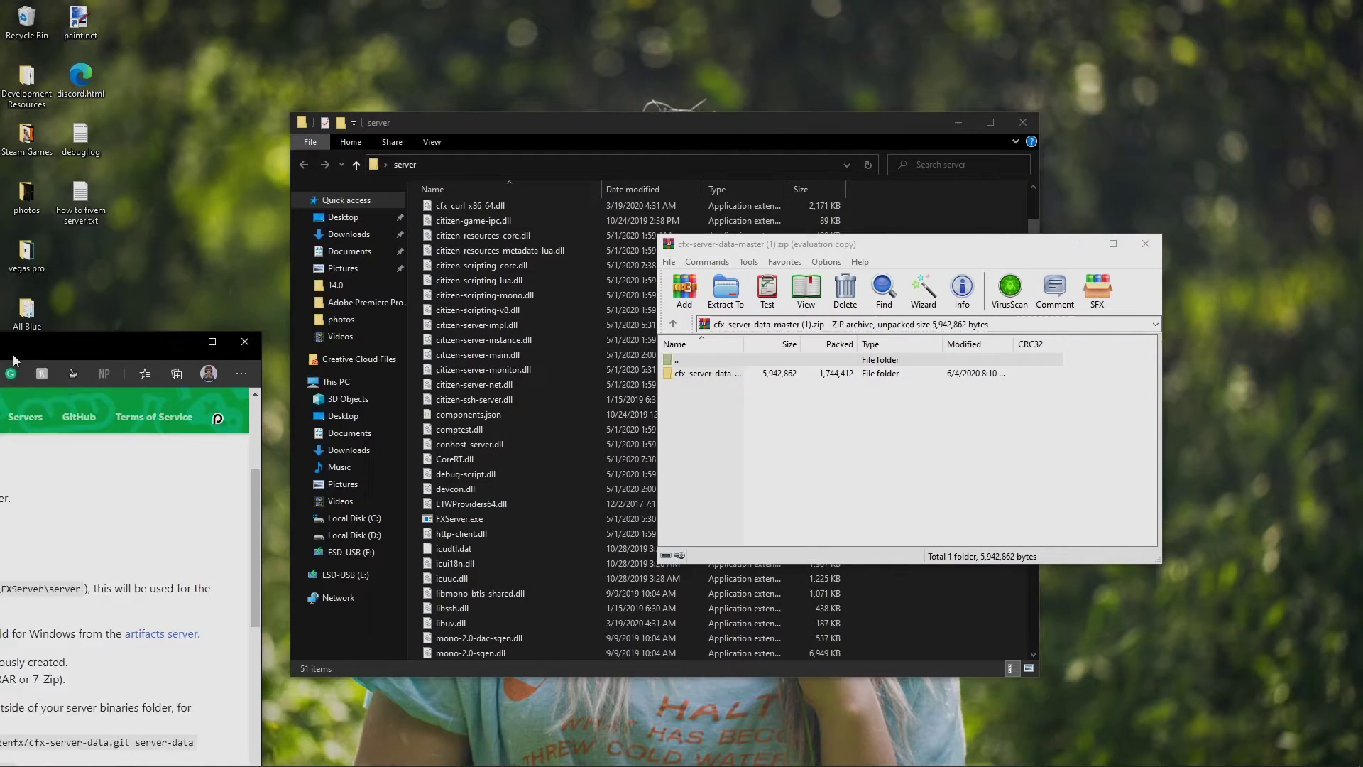
key("super+Down")
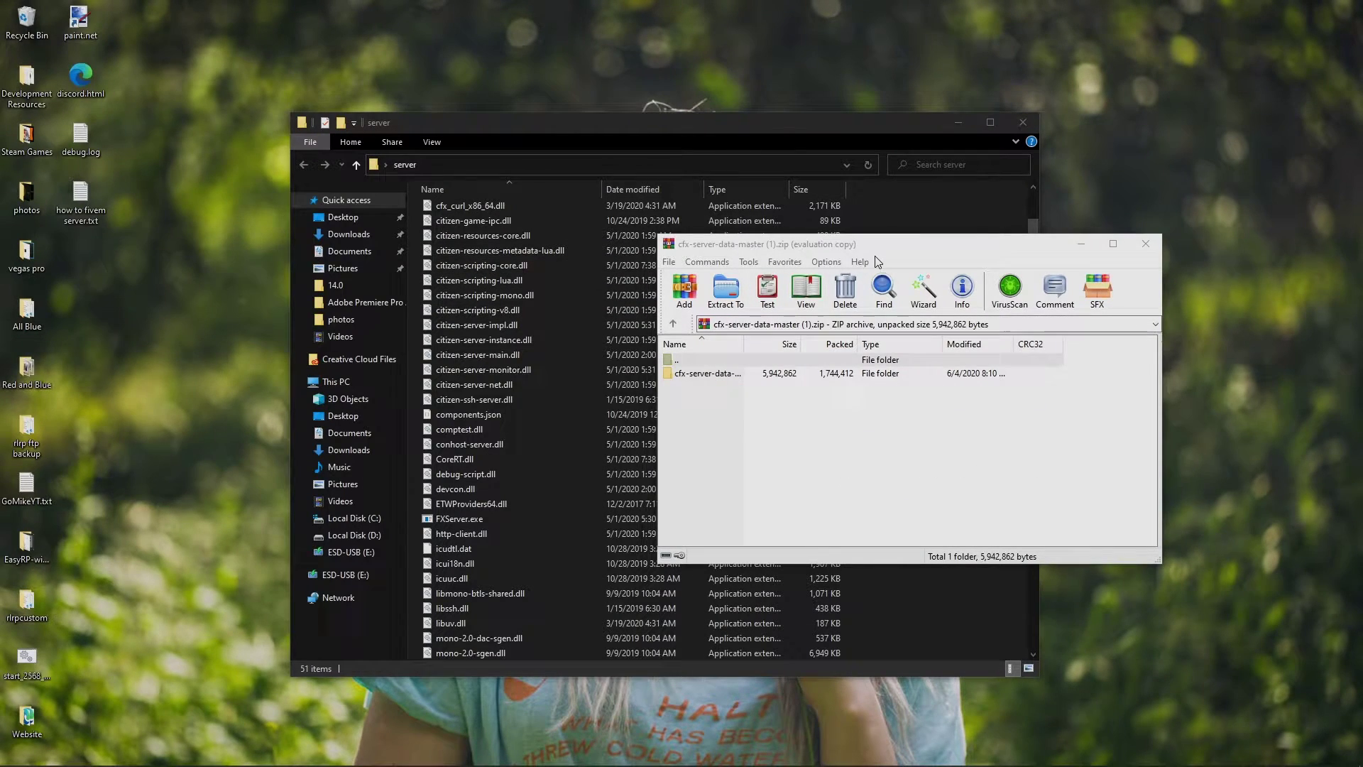
left_click_drag(878, 243, 1024, 250)
scroll(738, 331, "up", 1)
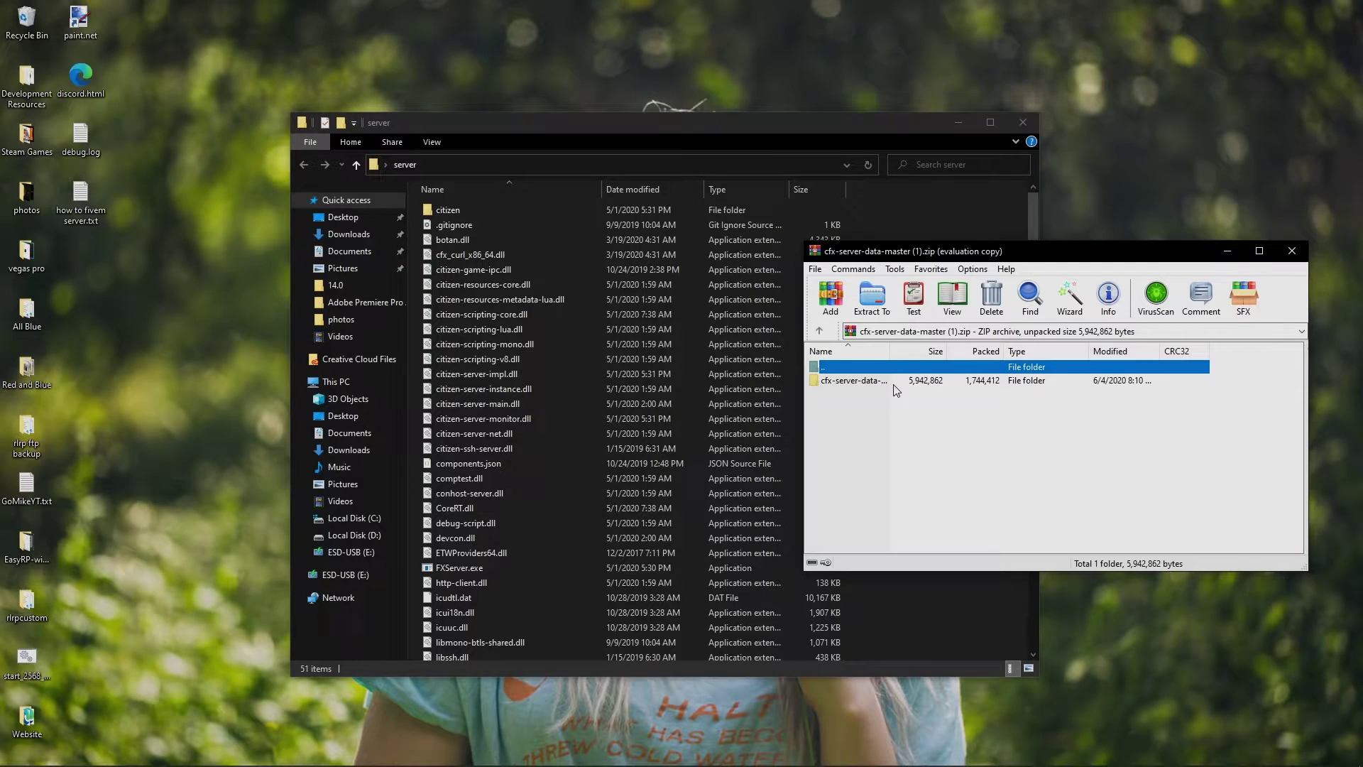
Extract the cfx-server-data-master folder into the server folder, refresh, and open it
left_click_drag(895, 385, 903, 503)
left_click_drag(955, 631, 870, 542)
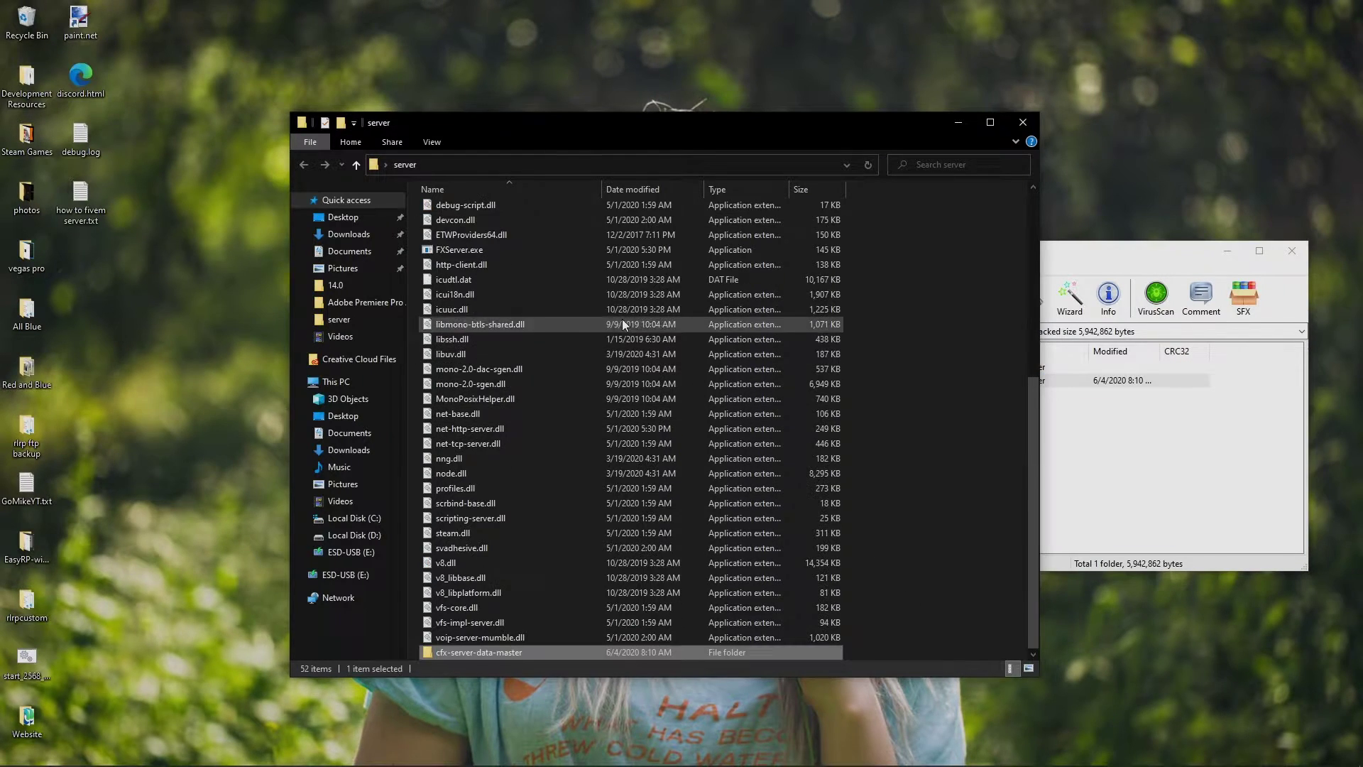
scroll(622, 318, "up", 5)
right_click(911, 257)
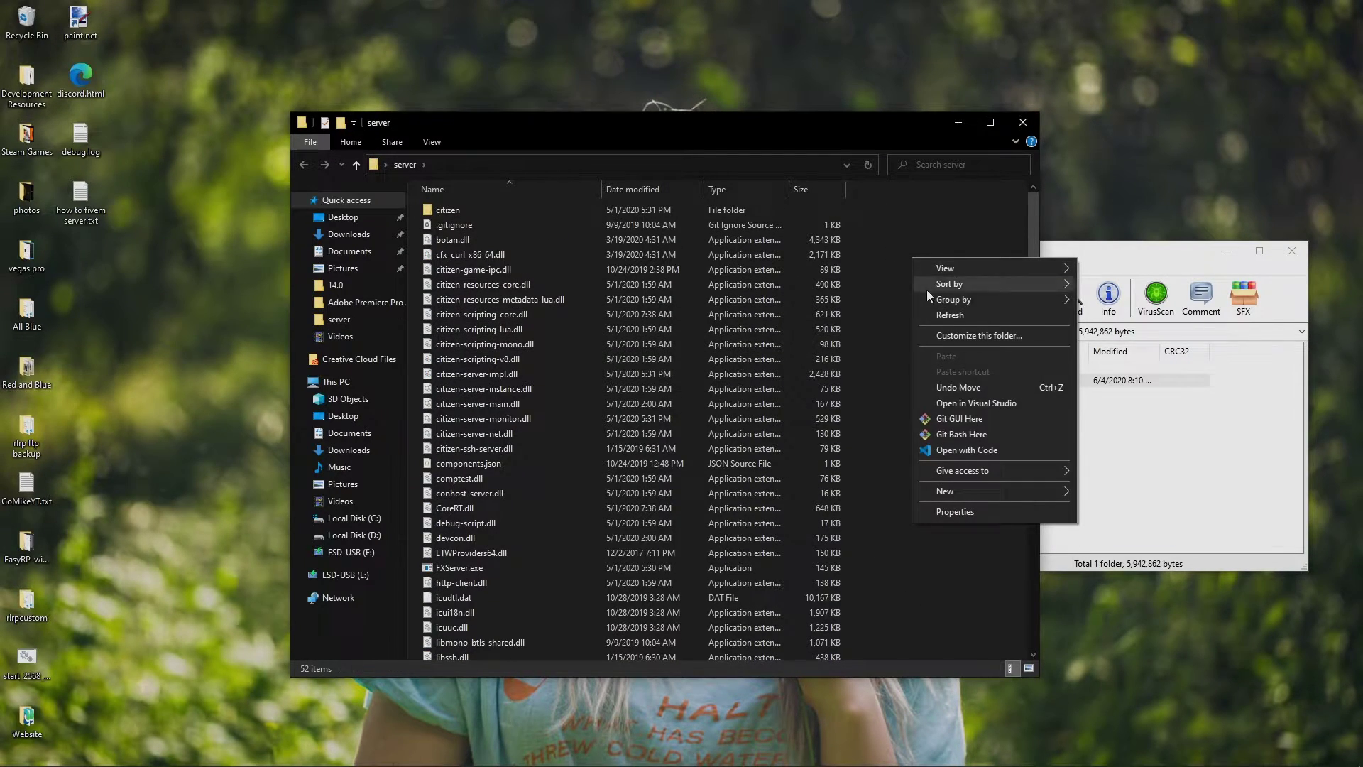
left_click(940, 319)
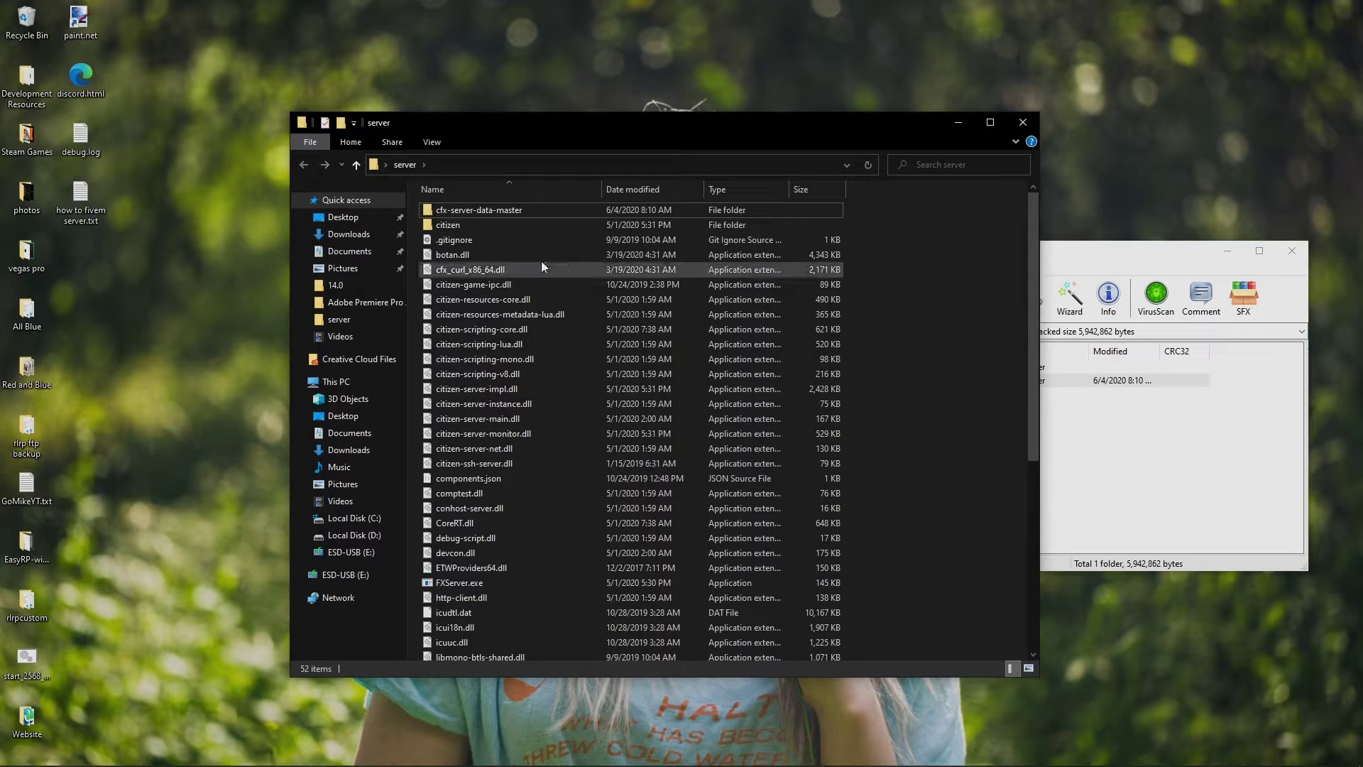
double_click(463, 213)
key("ctrl+a")
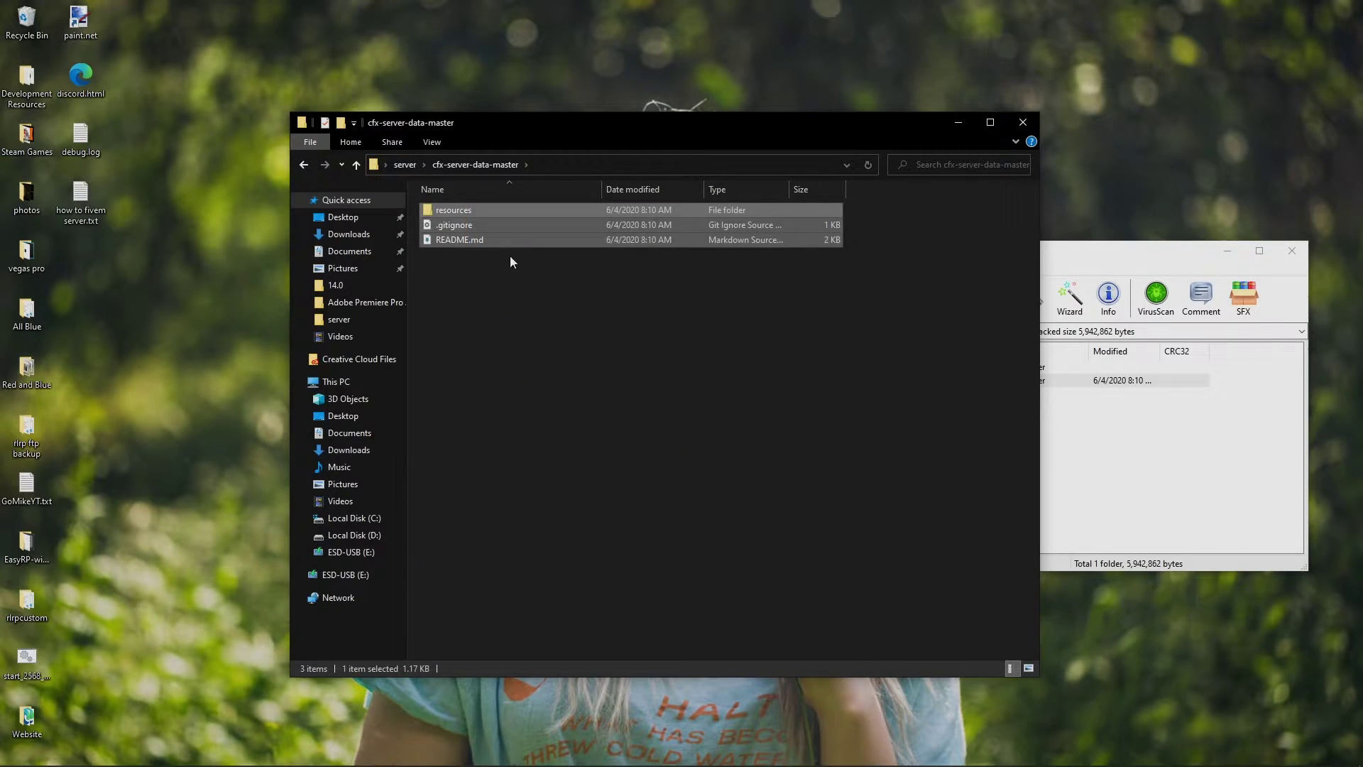
left_click(510, 257)
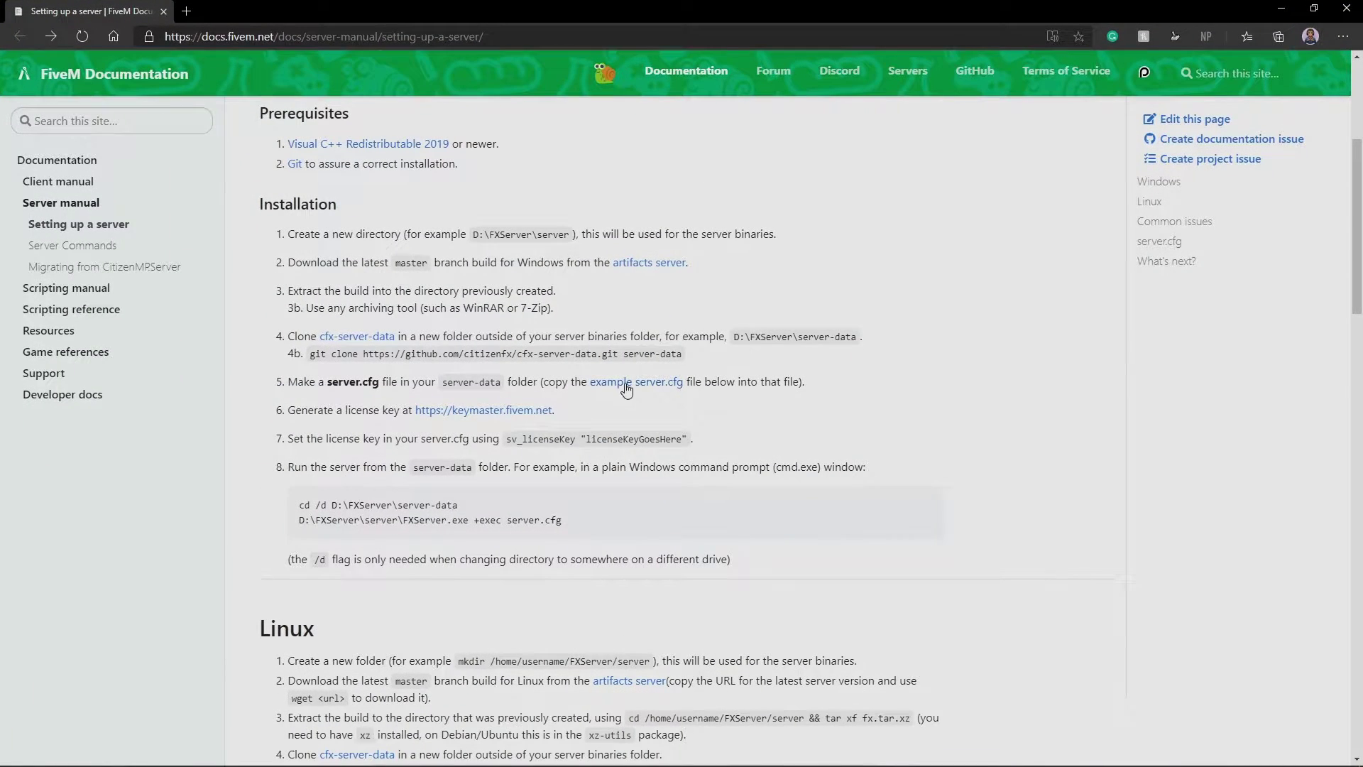
Open the example server.cfg in a new tab and copy its whole configuration block
right_click(628, 384)
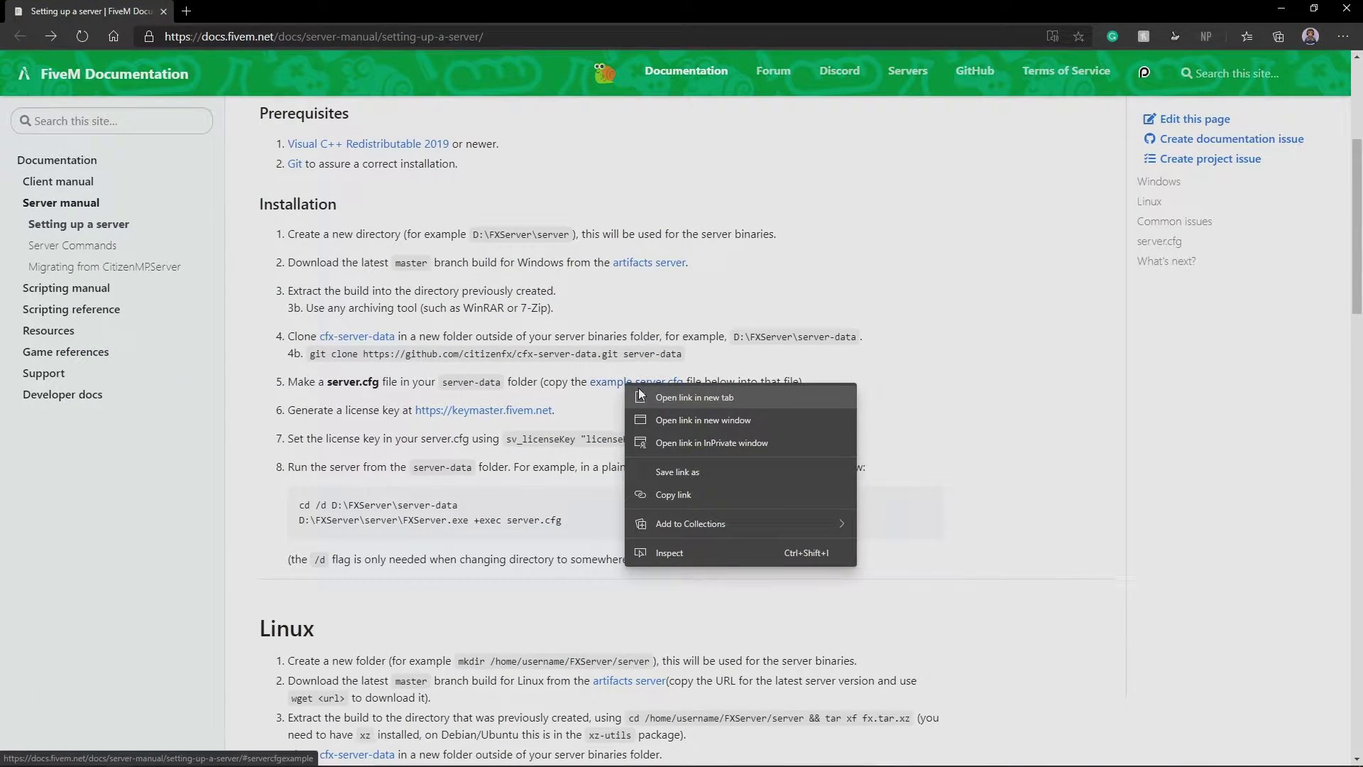
left_click(640, 396)
left_click(256, 10)
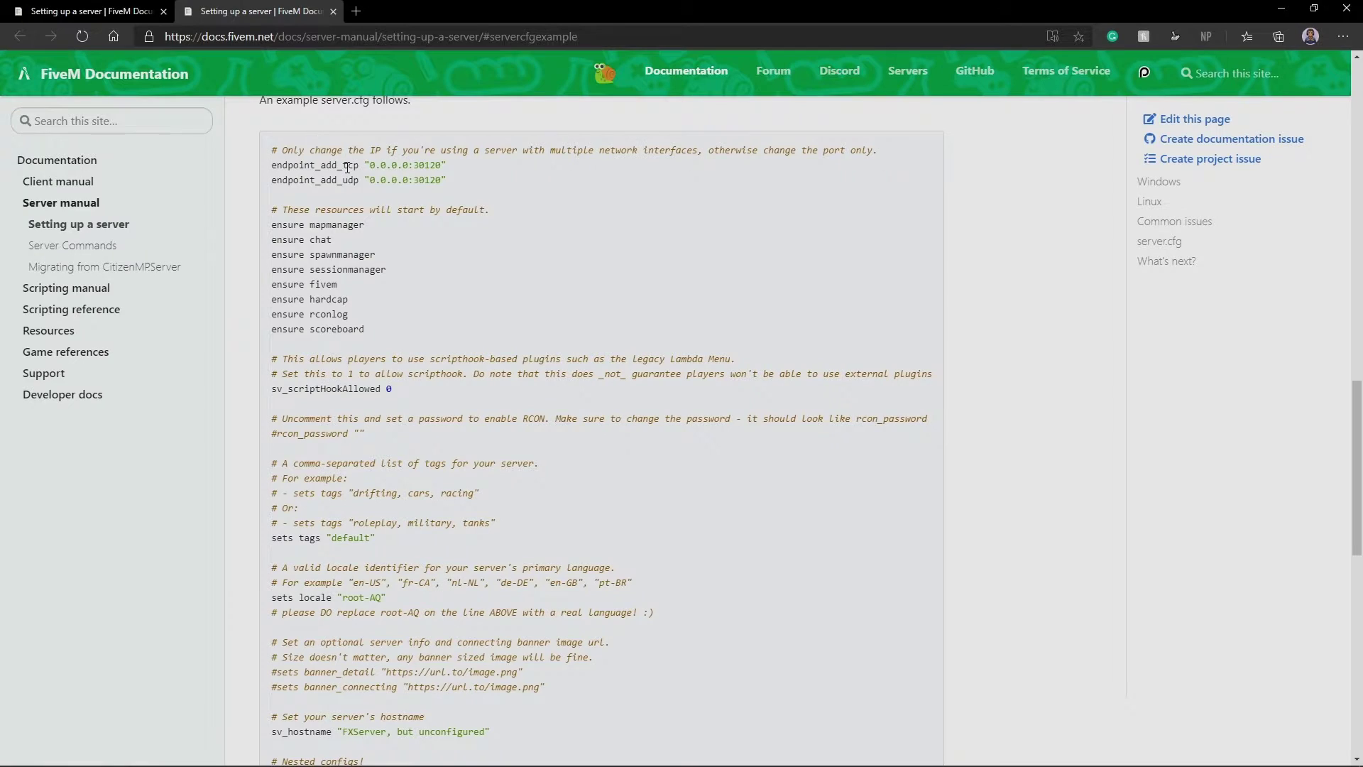
scroll(355, 213, "up", 2)
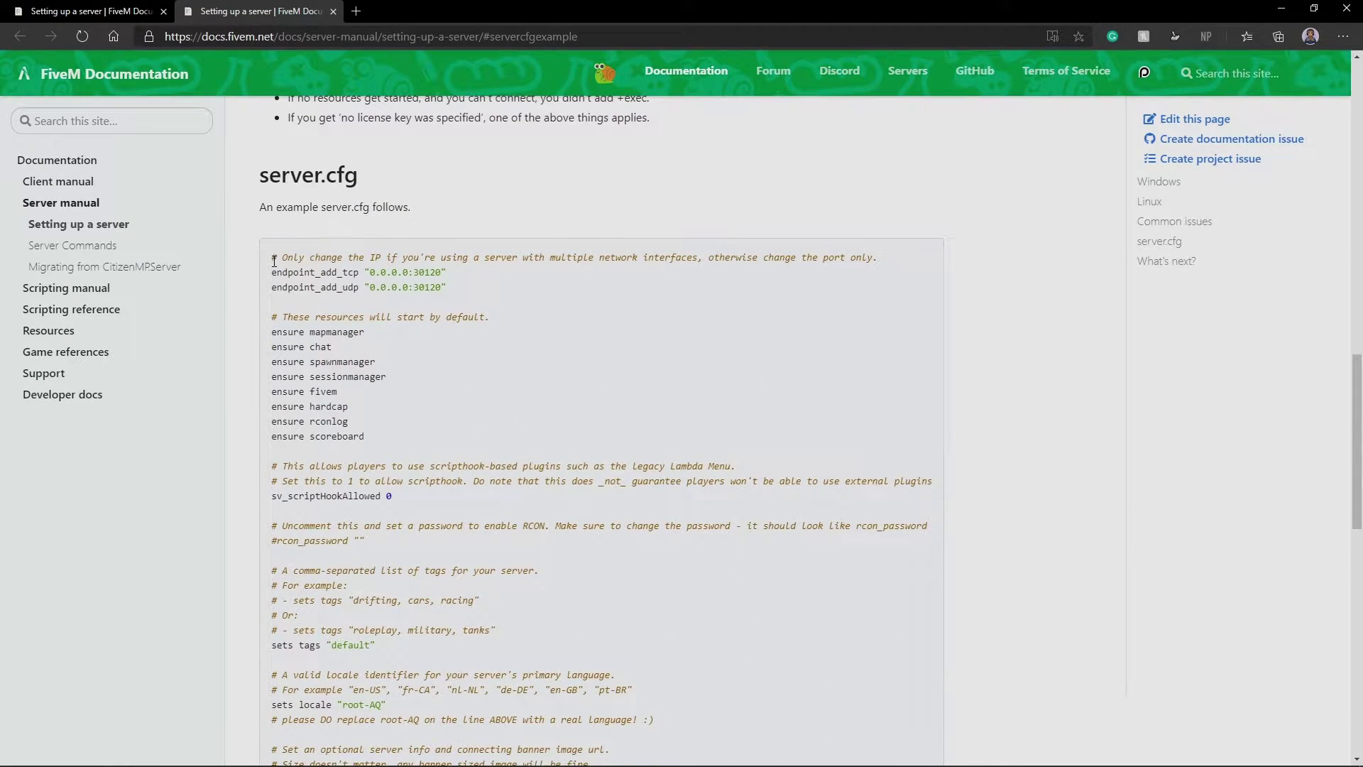
left_click_drag(271, 263, 473, 428)
key("ctrl+c")
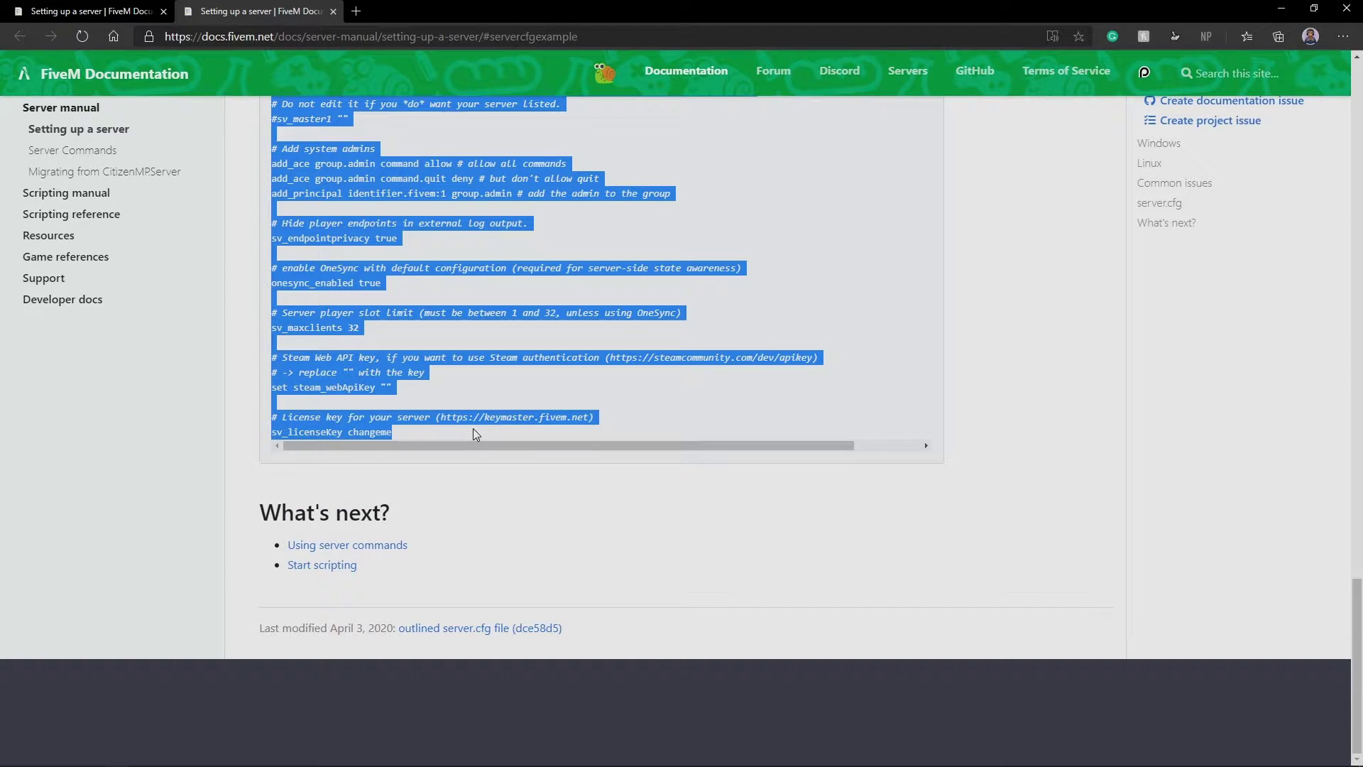
left_click(89, 11)
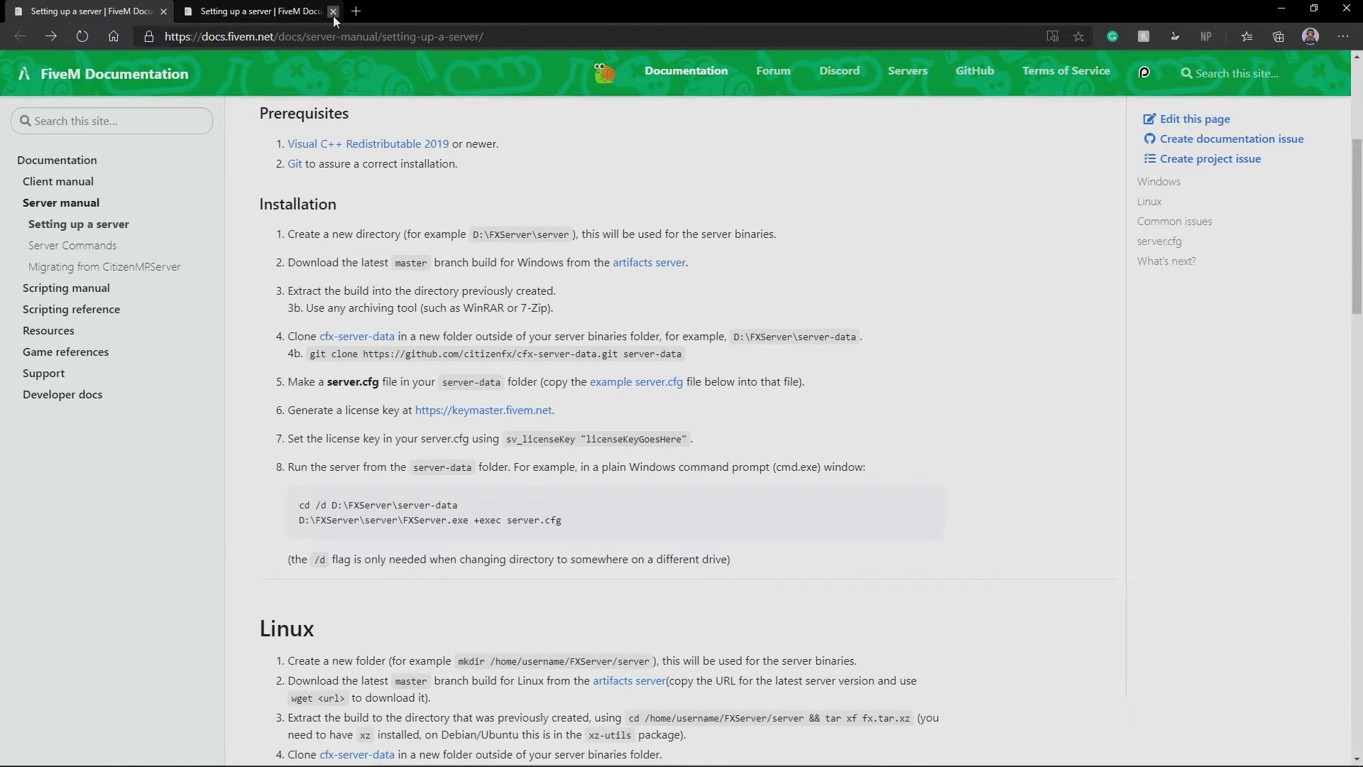
Create a new text document in cfx-server-data-master and rename it to server.cfg
left_click(1281, 8)
right_click(490, 307)
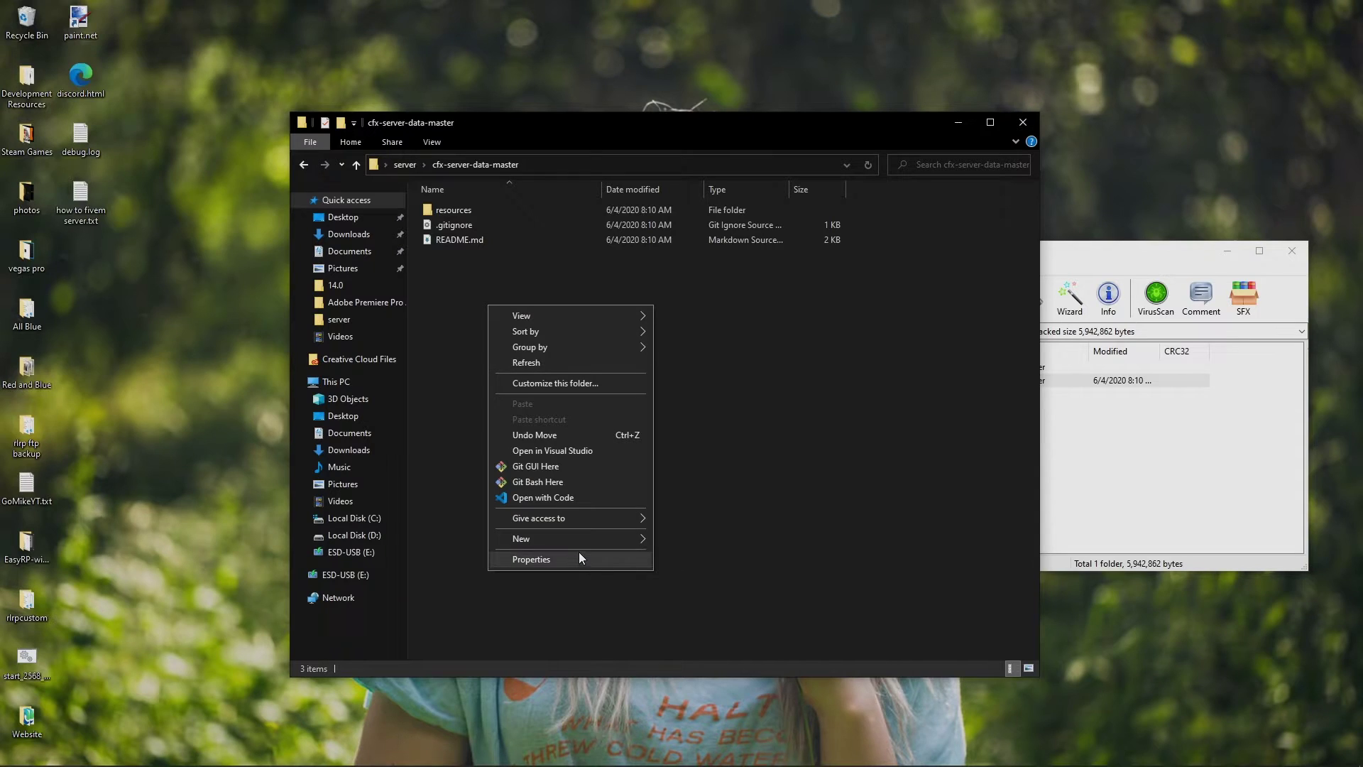
mouse_move(580, 541)
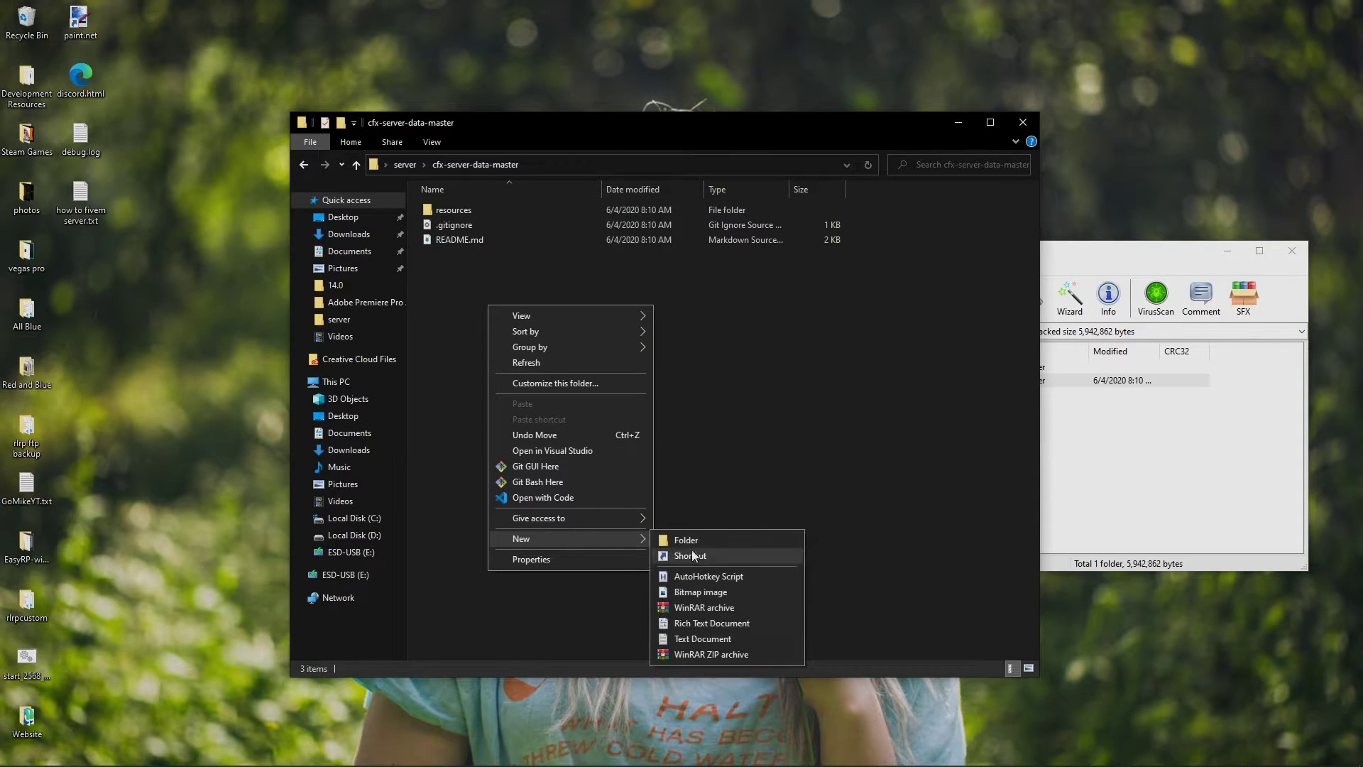
left_click(692, 637)
type("server")
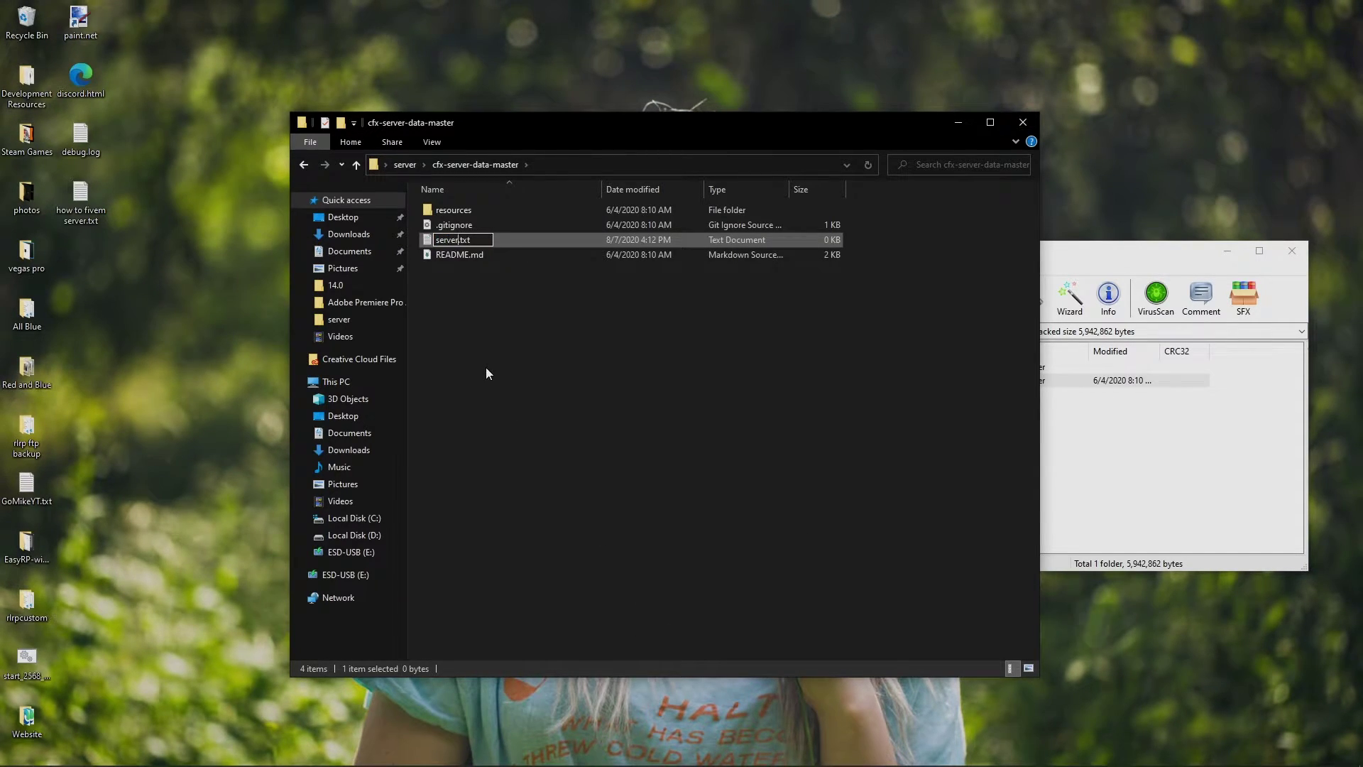
key("BackSpace")
key("BackSpace")
key("BackSpace")
type("cfg")
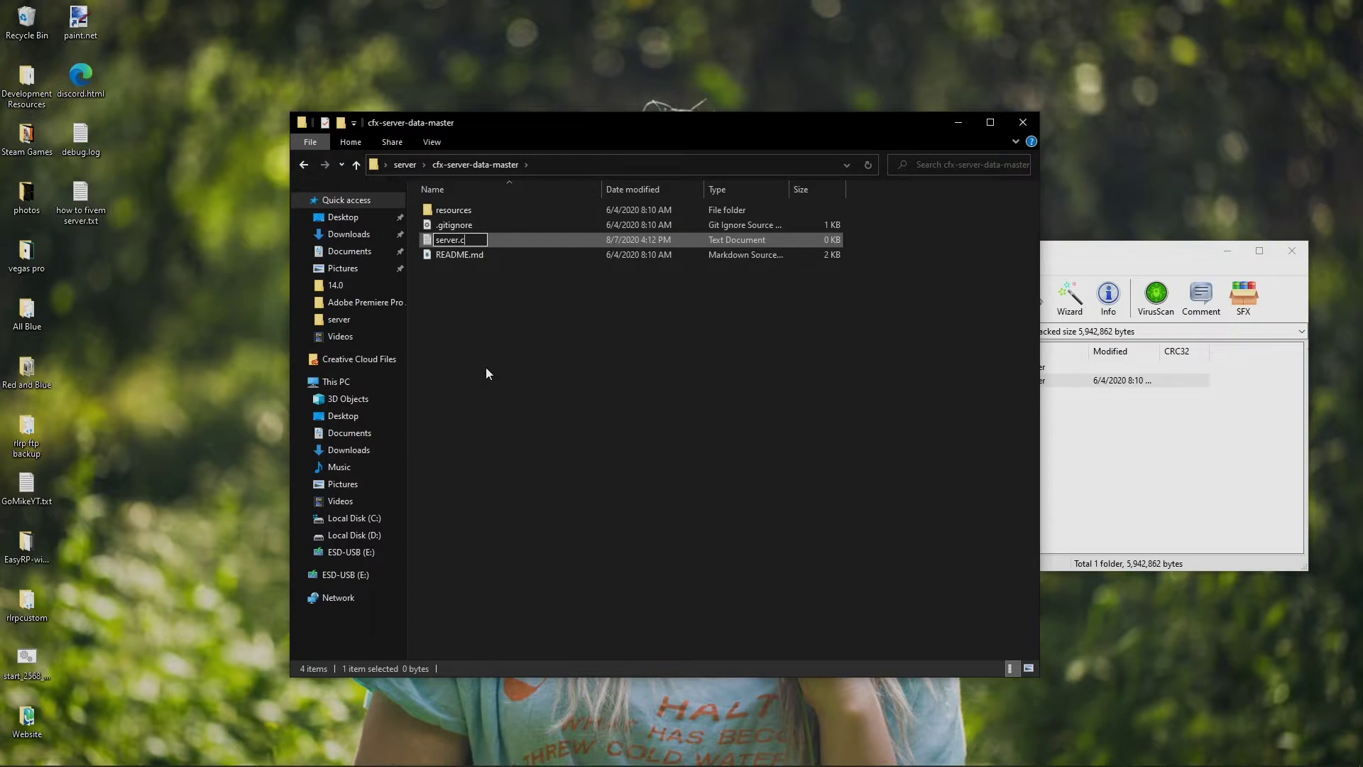
key("Return")
key("Return")
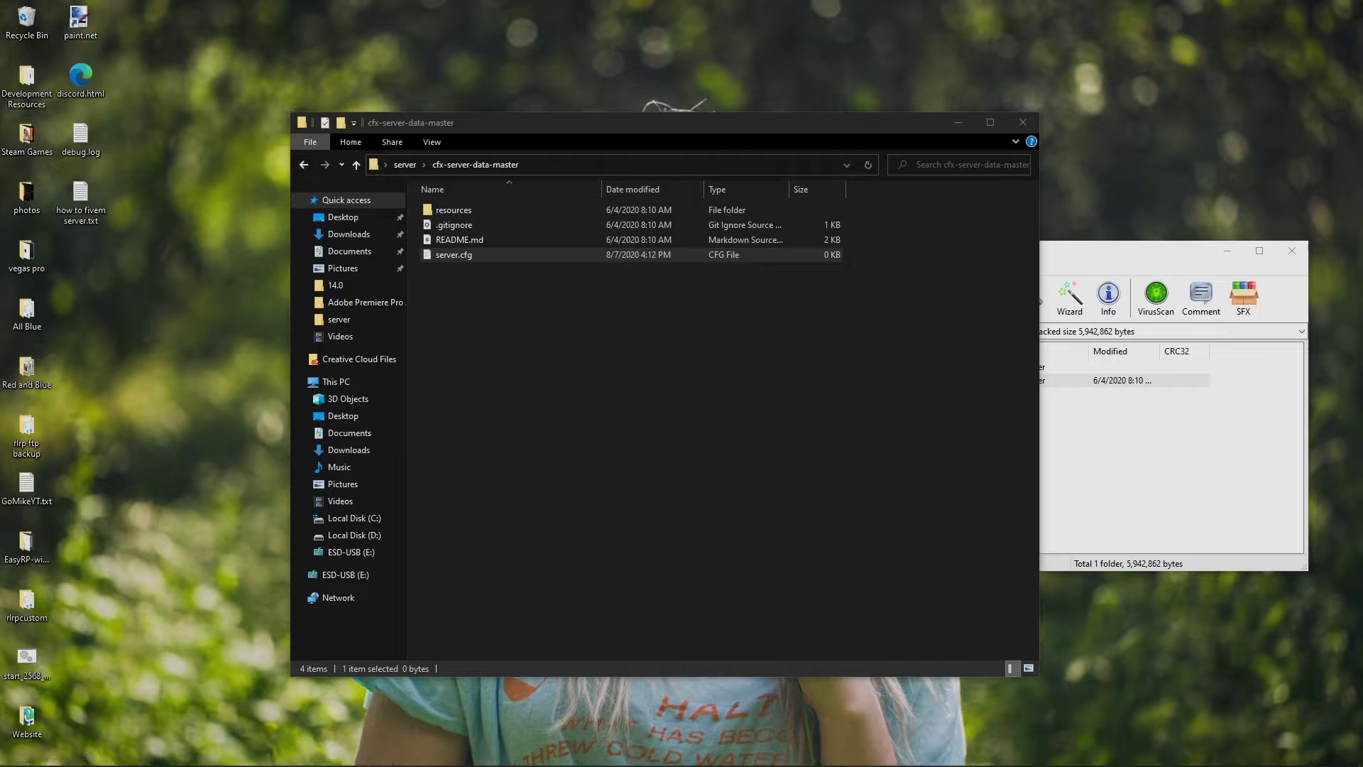
Paste the example configuration into server.cfg in VS Code
key("Return")
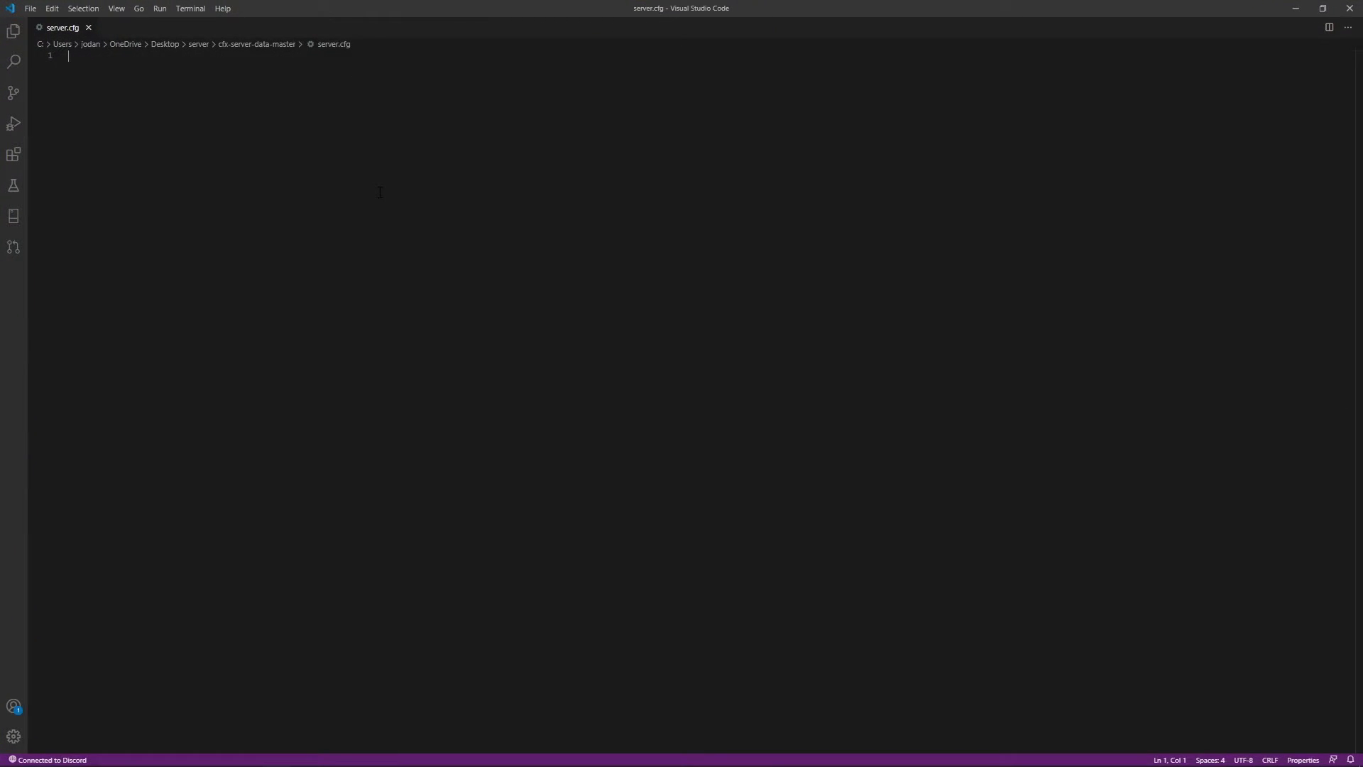
key("ctrl+v")
scroll(269, 185, "up", 3)
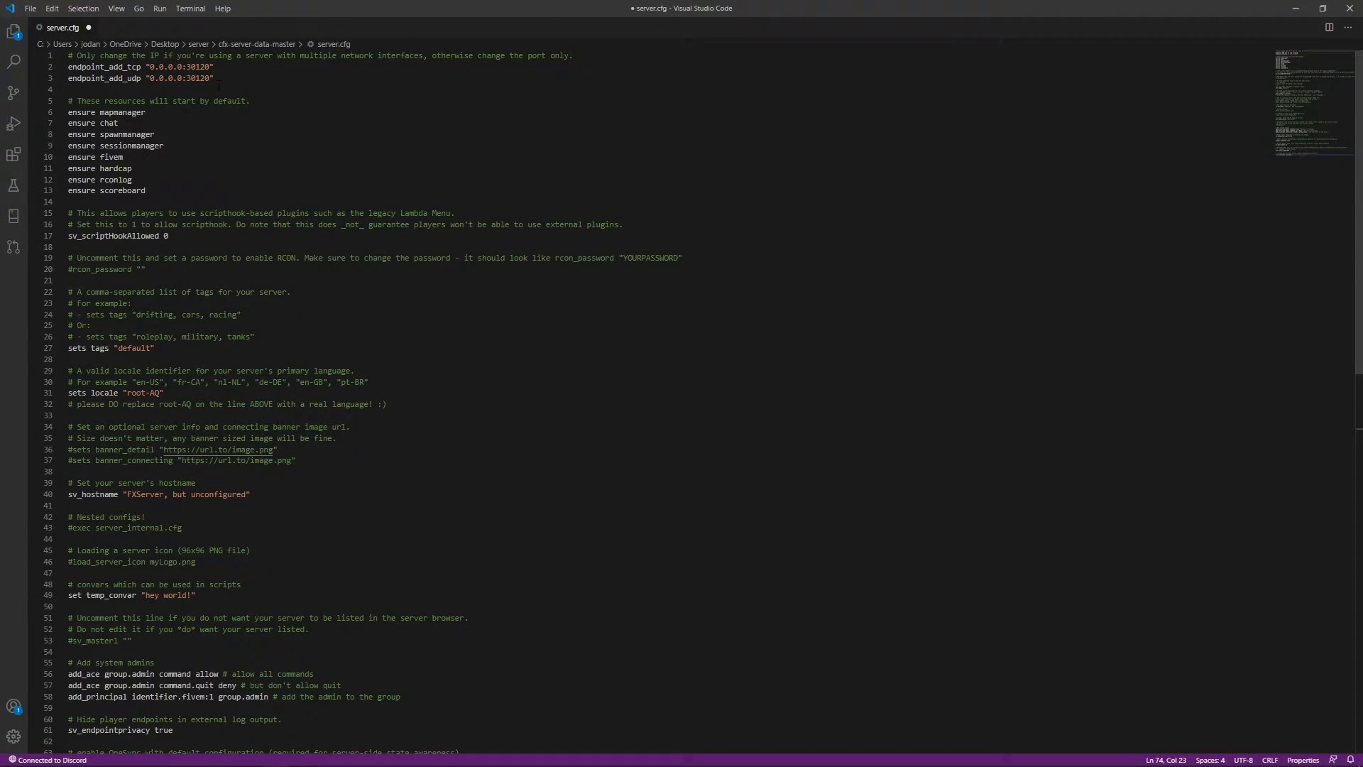
left_click_drag(219, 86, 249, 398)
left_click(249, 358)
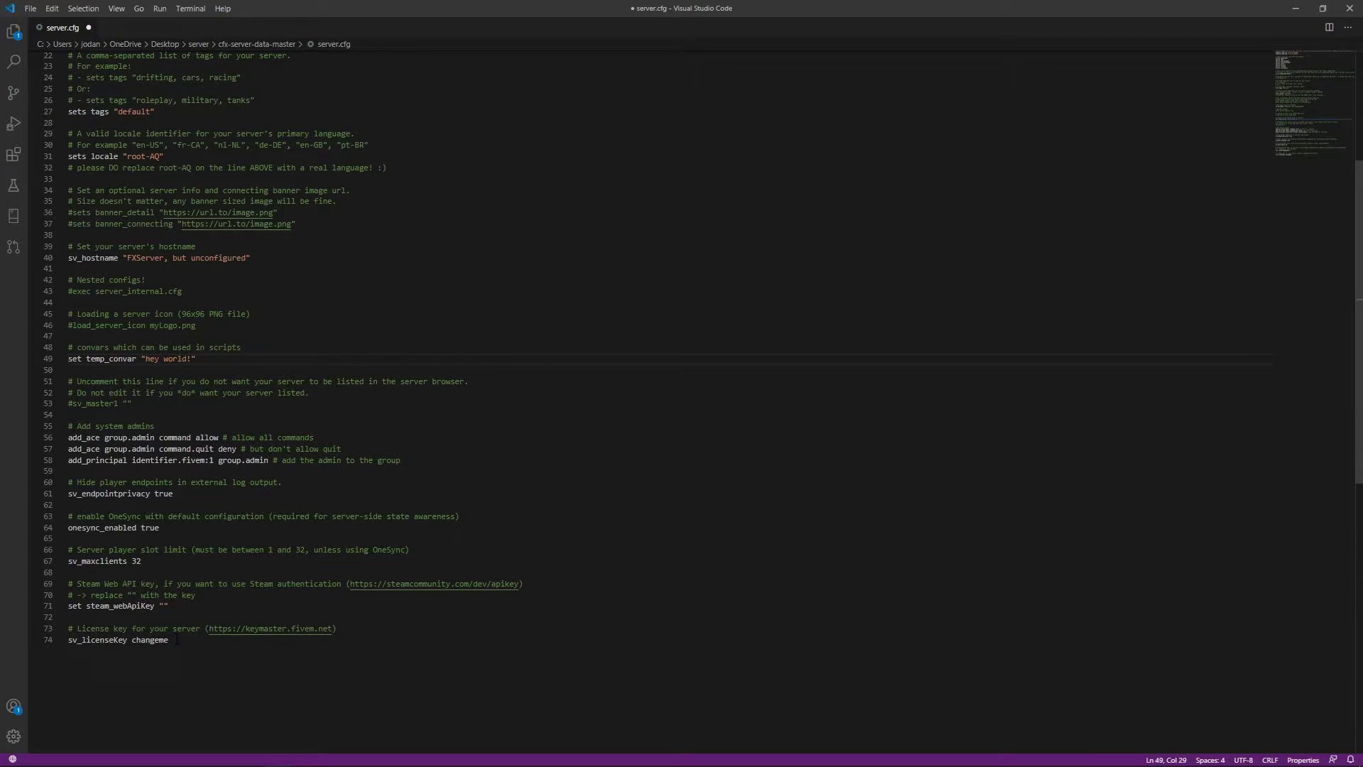
Open the keymaster.fivem.net link next to the changeme license key line
left_click_drag(177, 639, 136, 640)
left_click(164, 657)
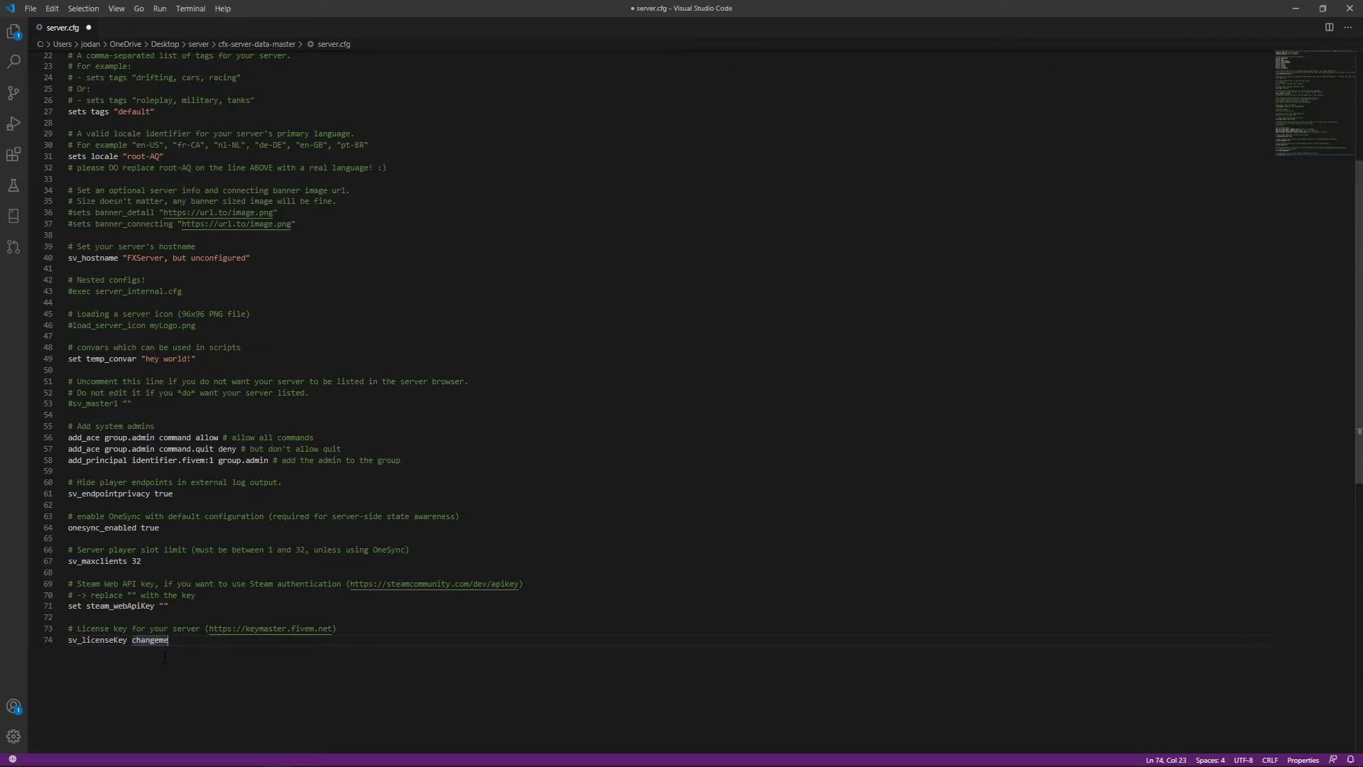
left_click(266, 634, "ctrl")
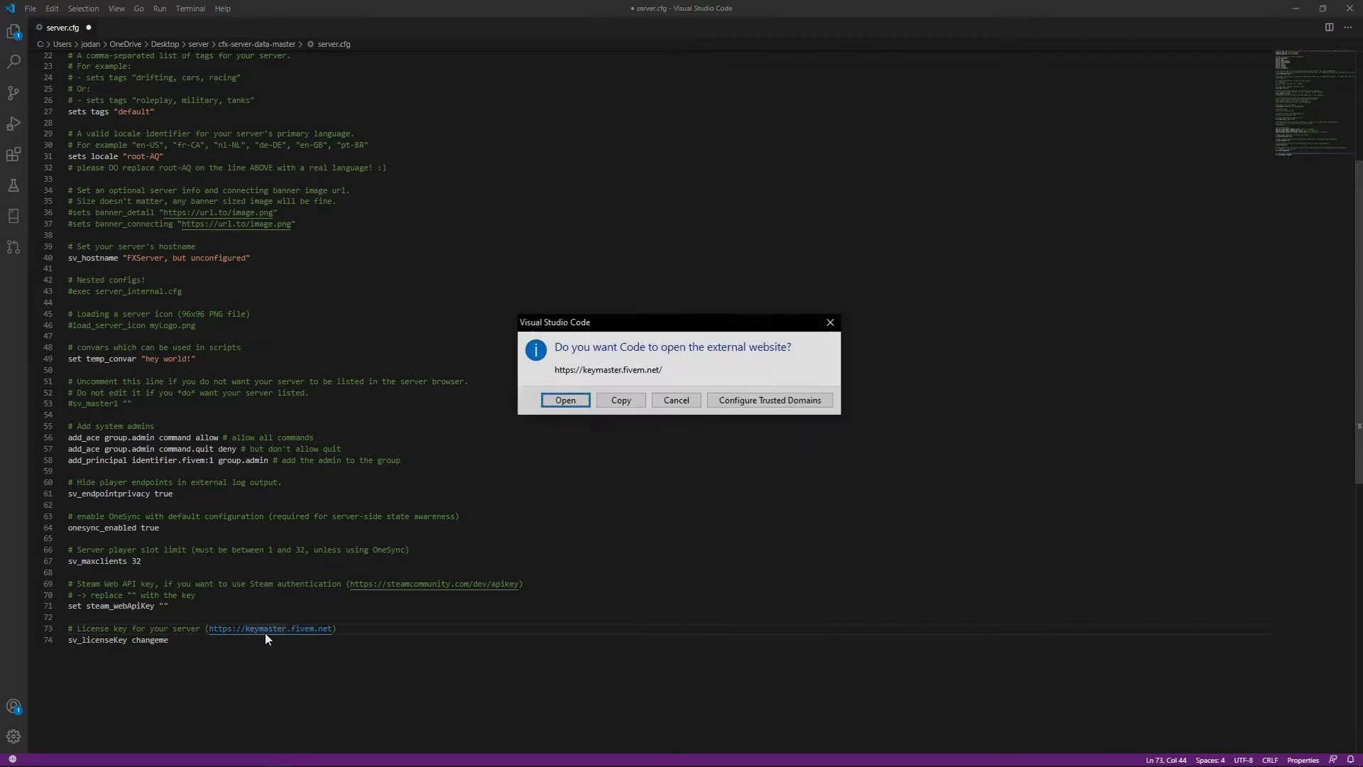
left_click(561, 403)
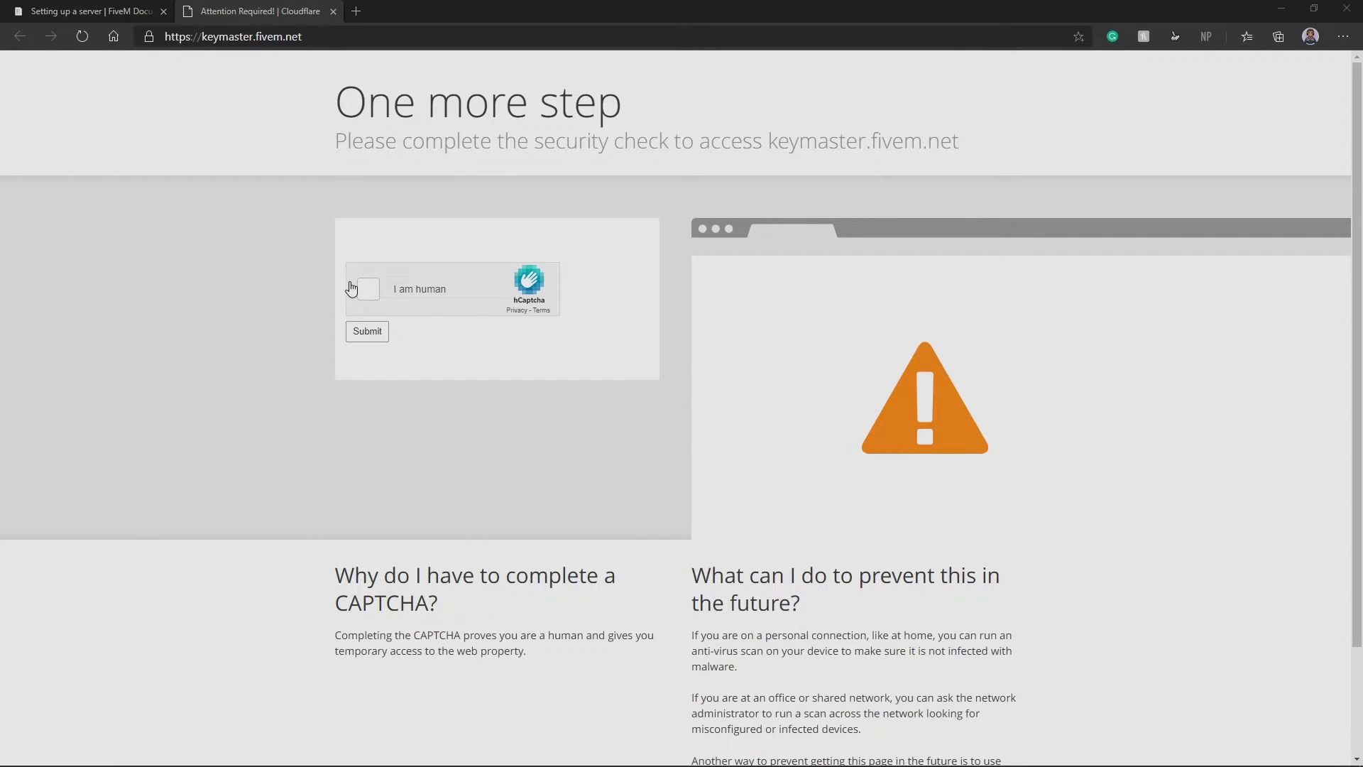
Pass the hCaptcha car-image check and sign in to FiveM Keymaster
left_click(368, 289)
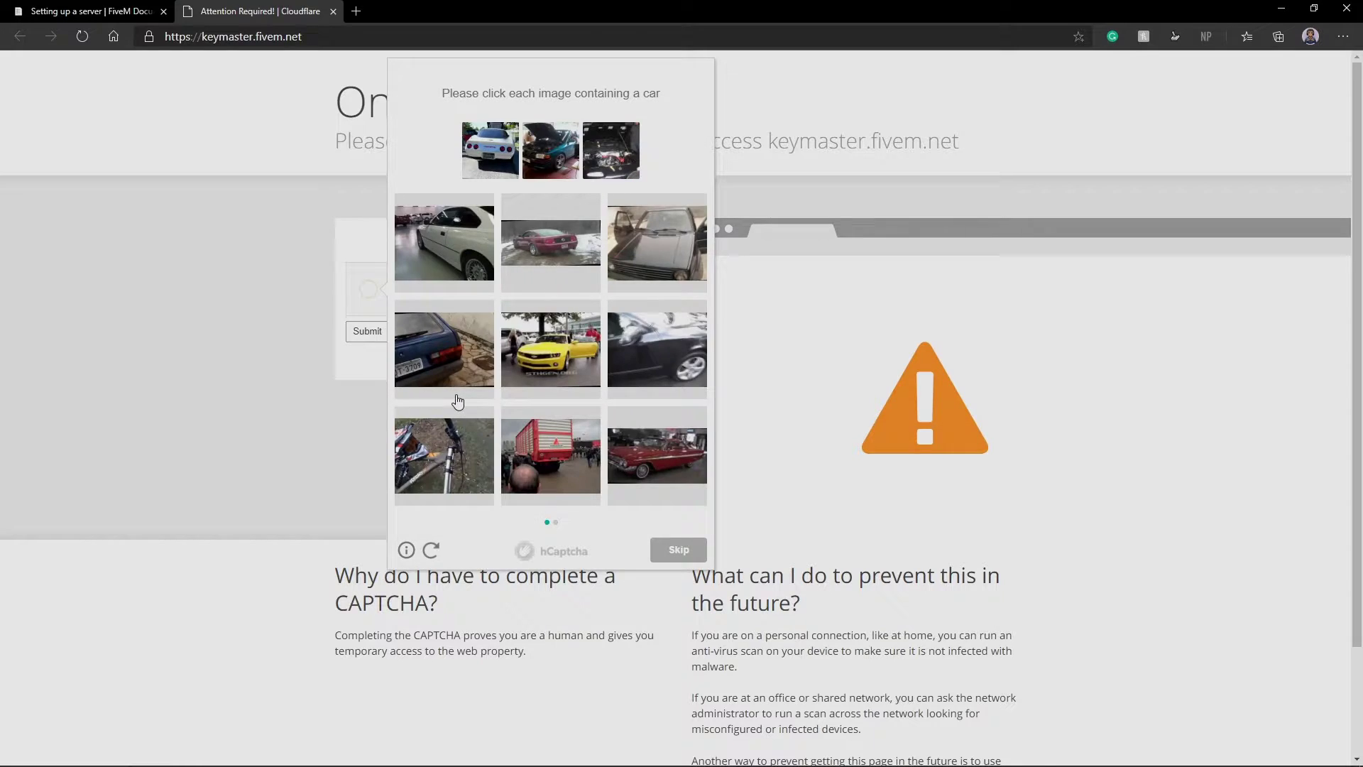
left_click(650, 257)
left_click(458, 243)
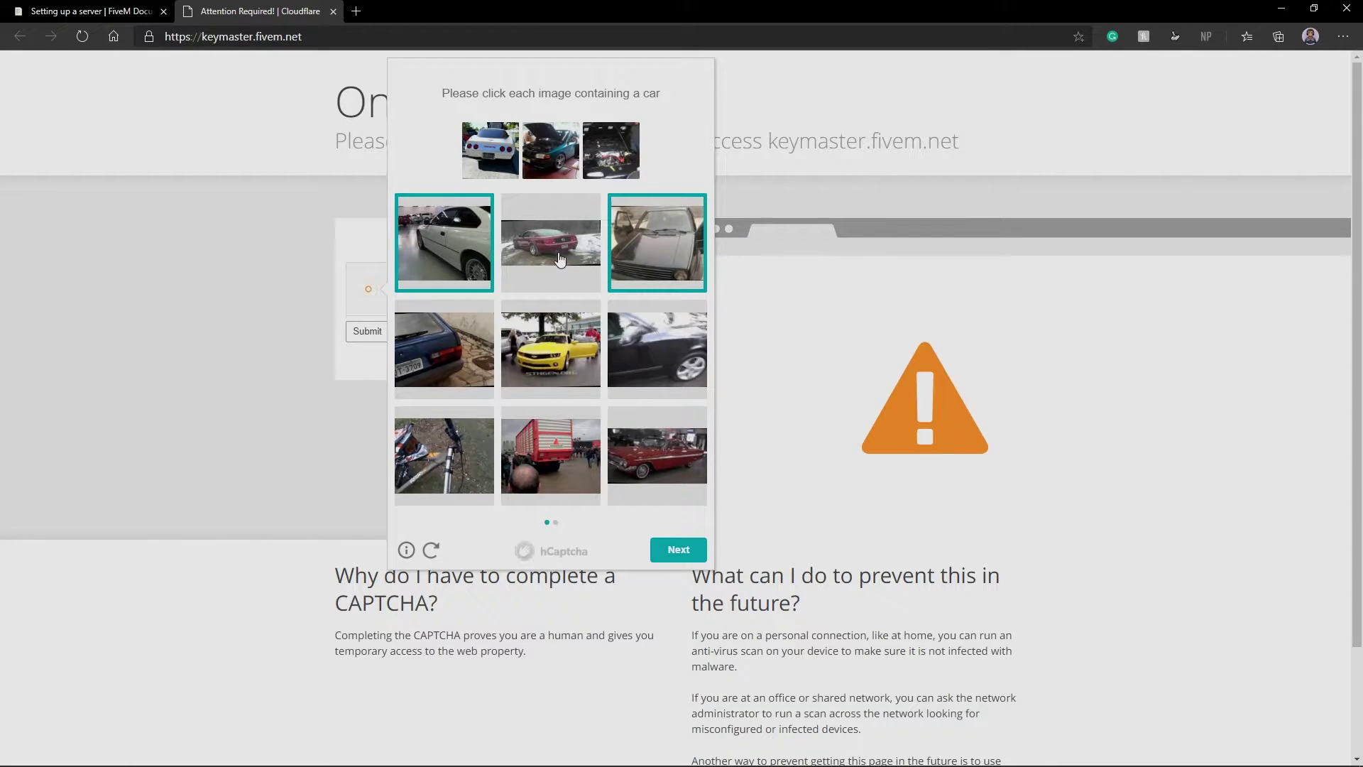
left_click(536, 249)
left_click(463, 352)
left_click(540, 347)
left_click(717, 368)
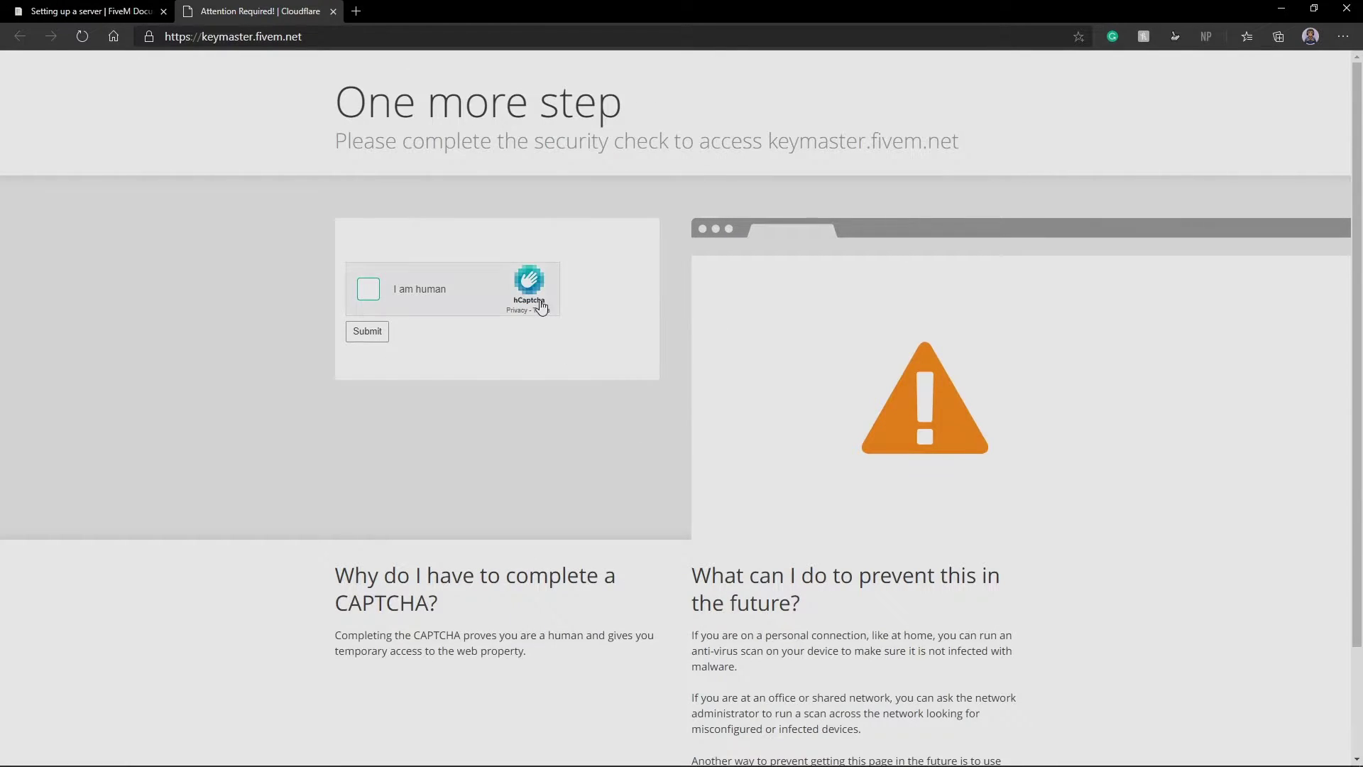
left_click(368, 289)
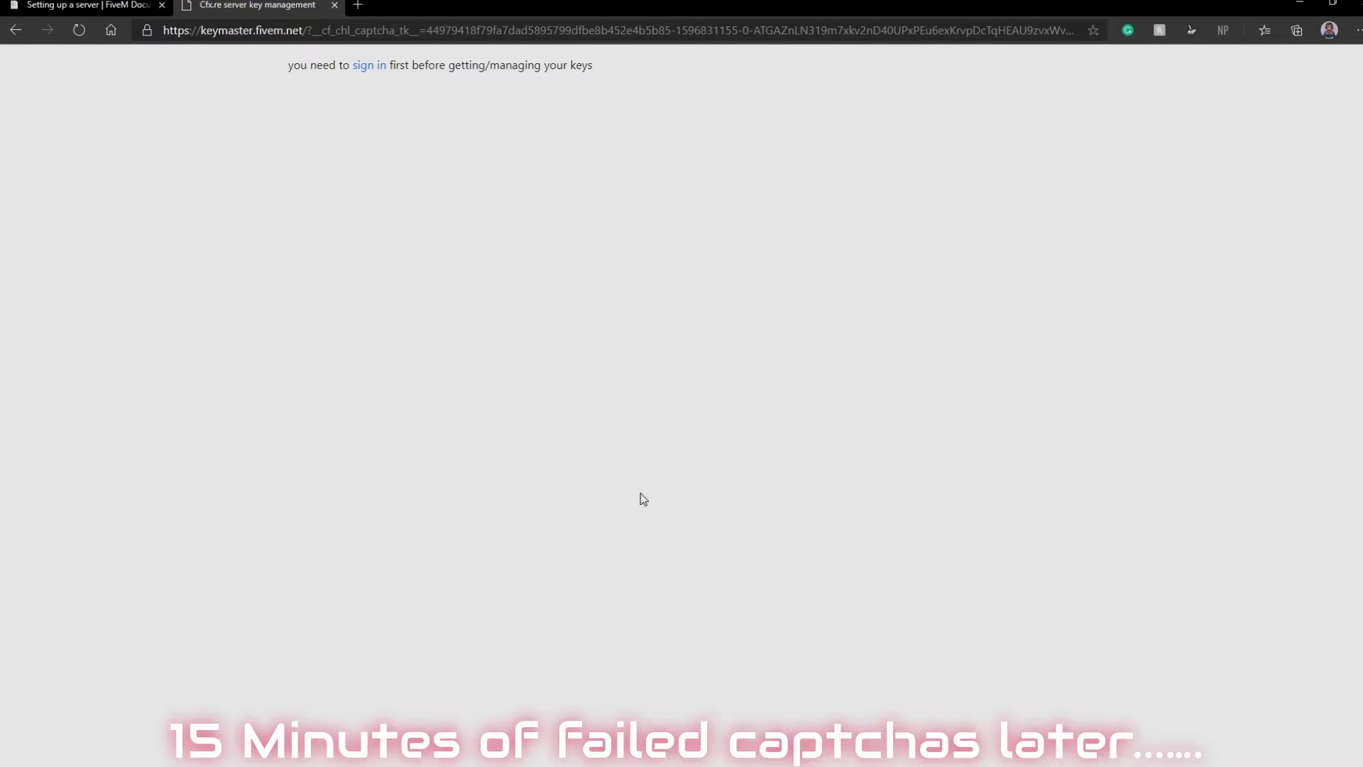
left_click(371, 69)
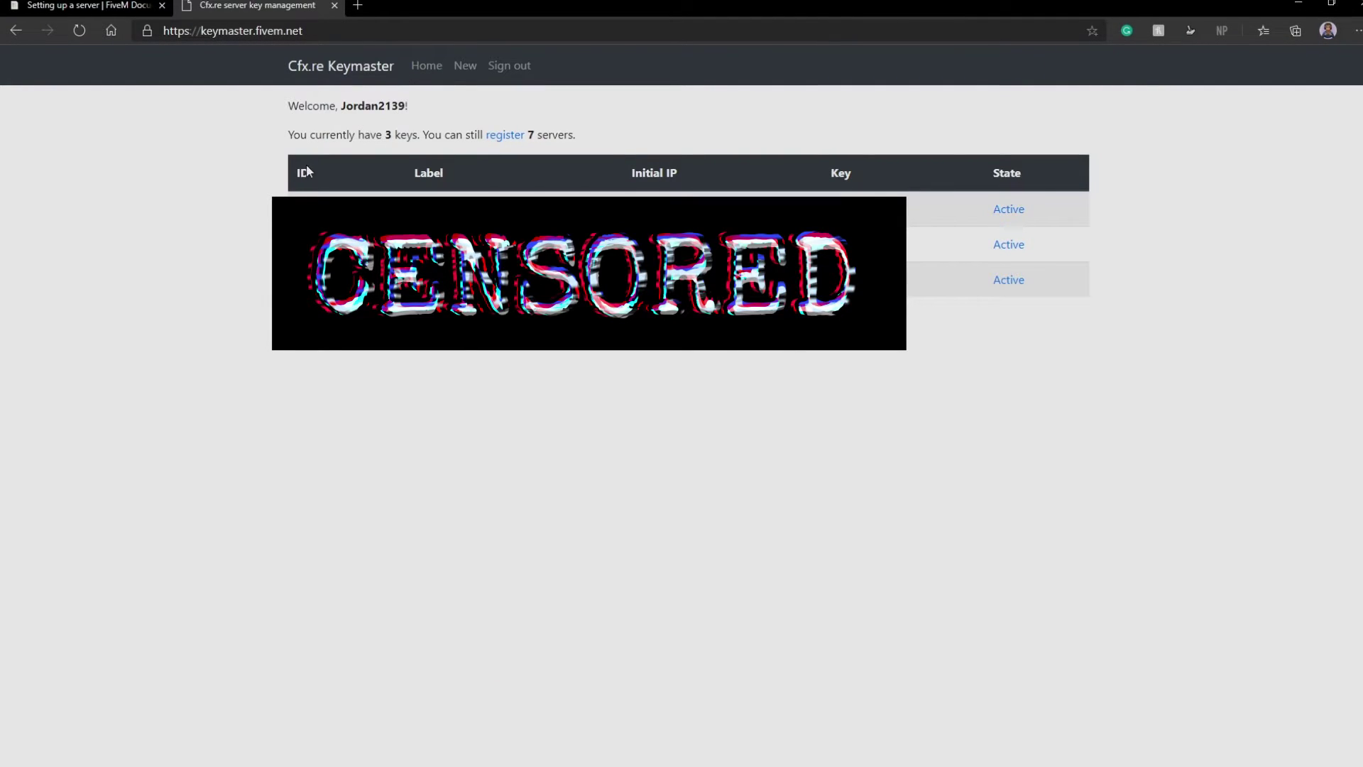
left_click_drag(296, 173, 1023, 173)
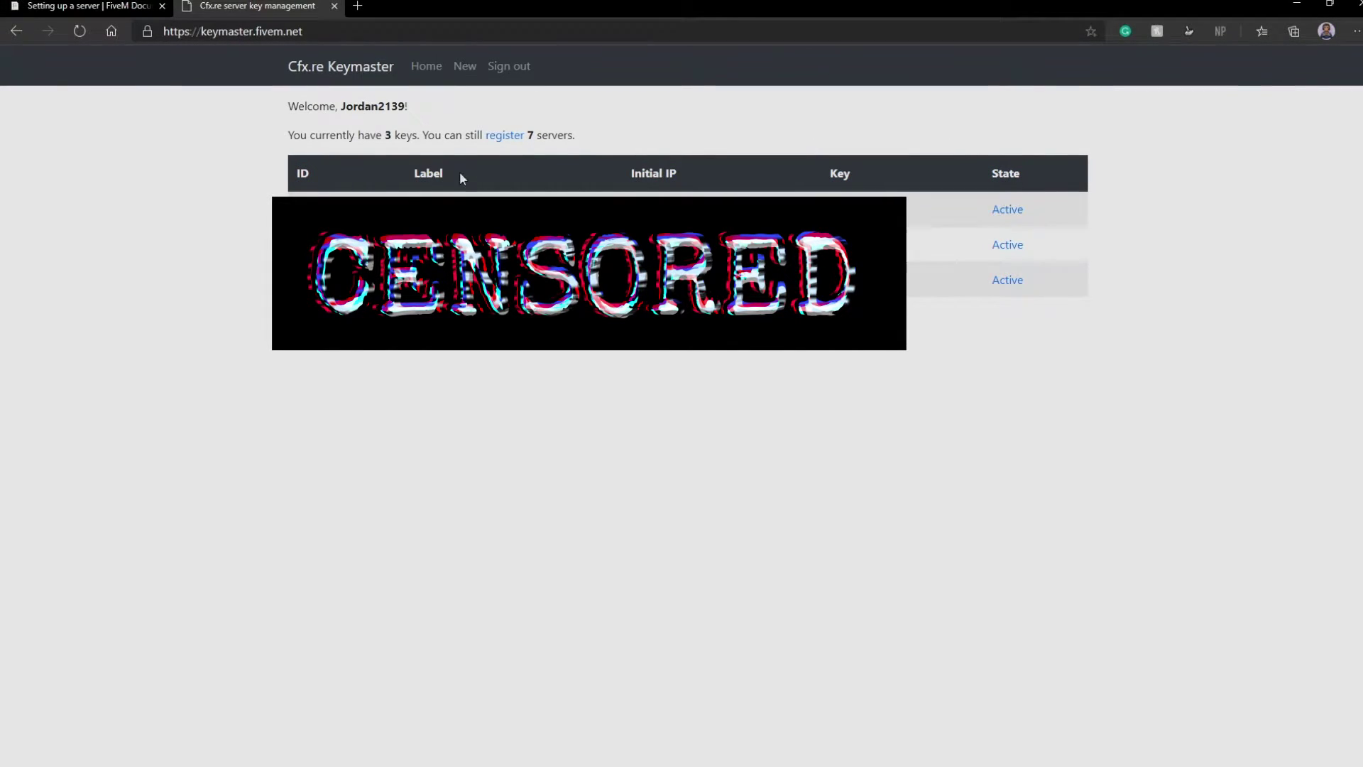
Open the new server key form and enter the label '2020 How To Server'
left_click(504, 137)
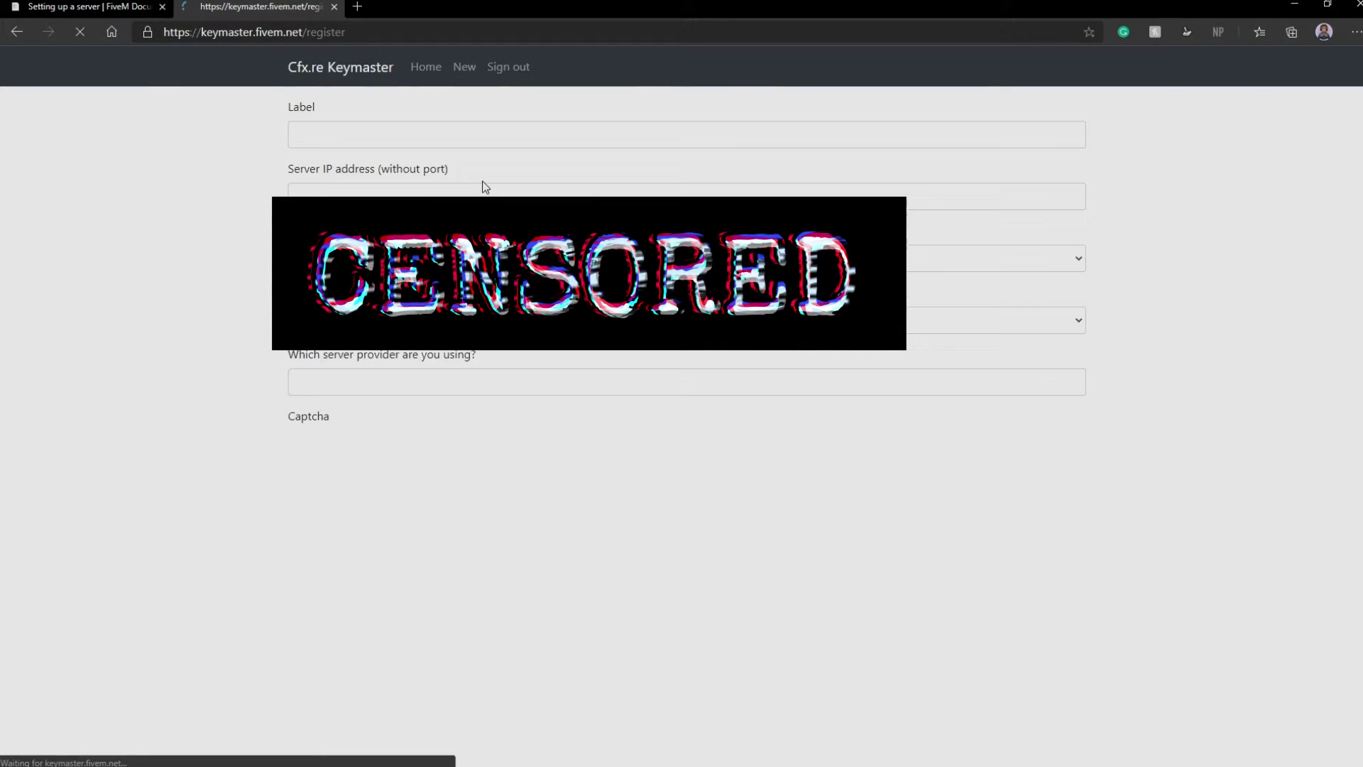
left_click(399, 131)
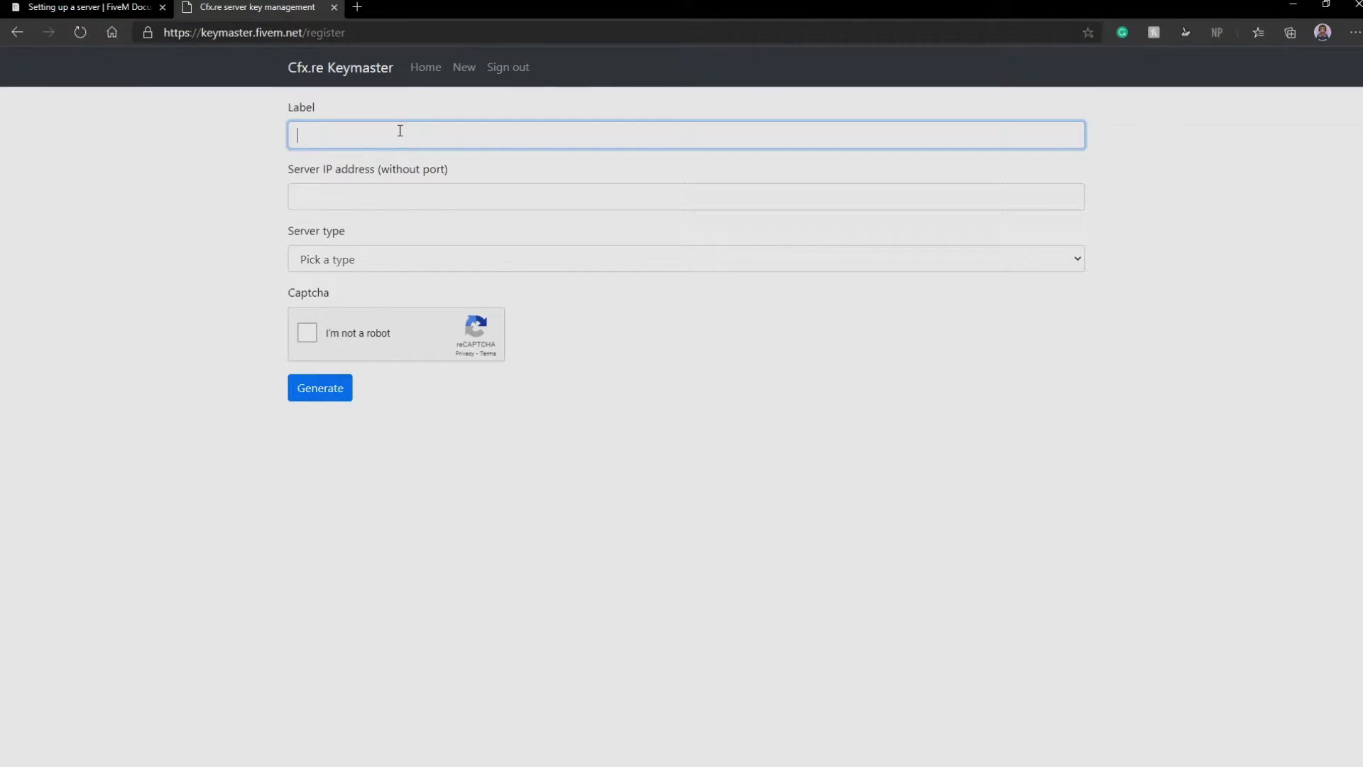
type("20")
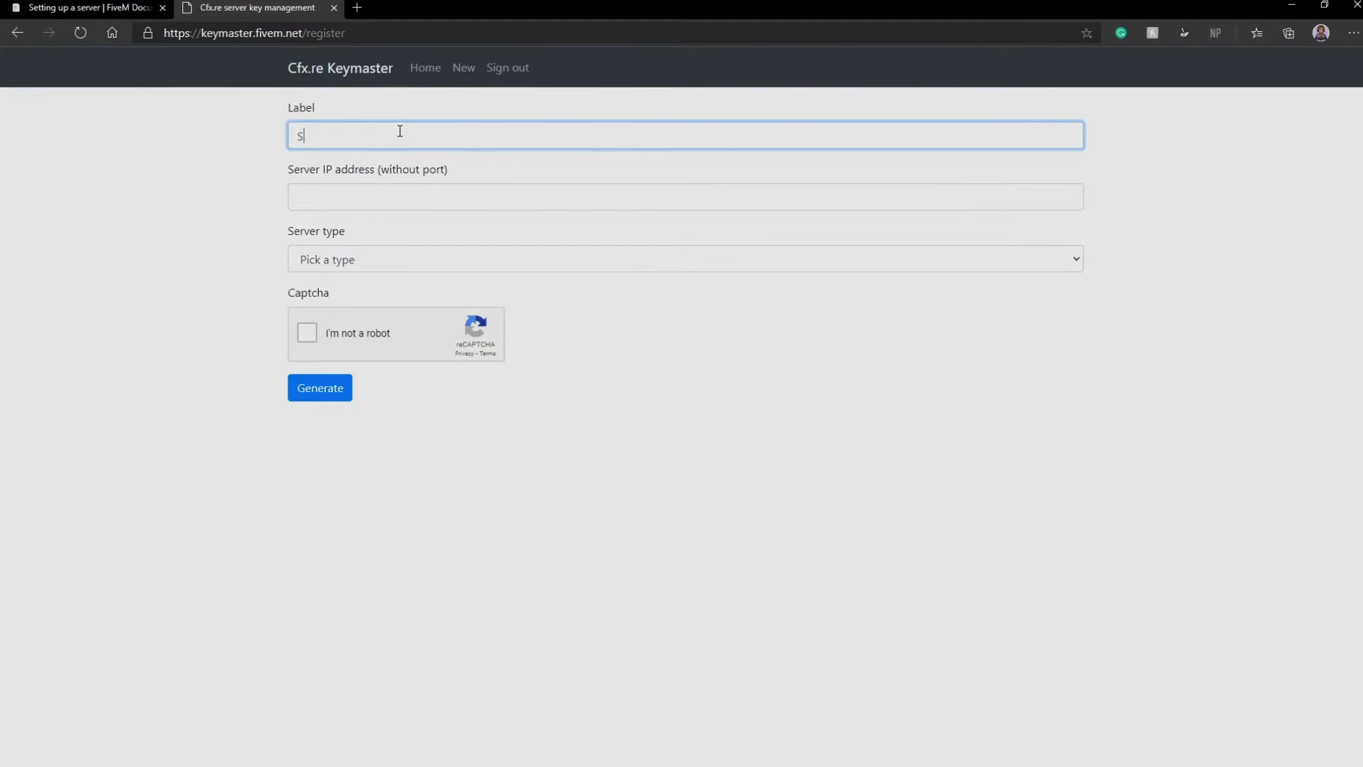
type("20 H")
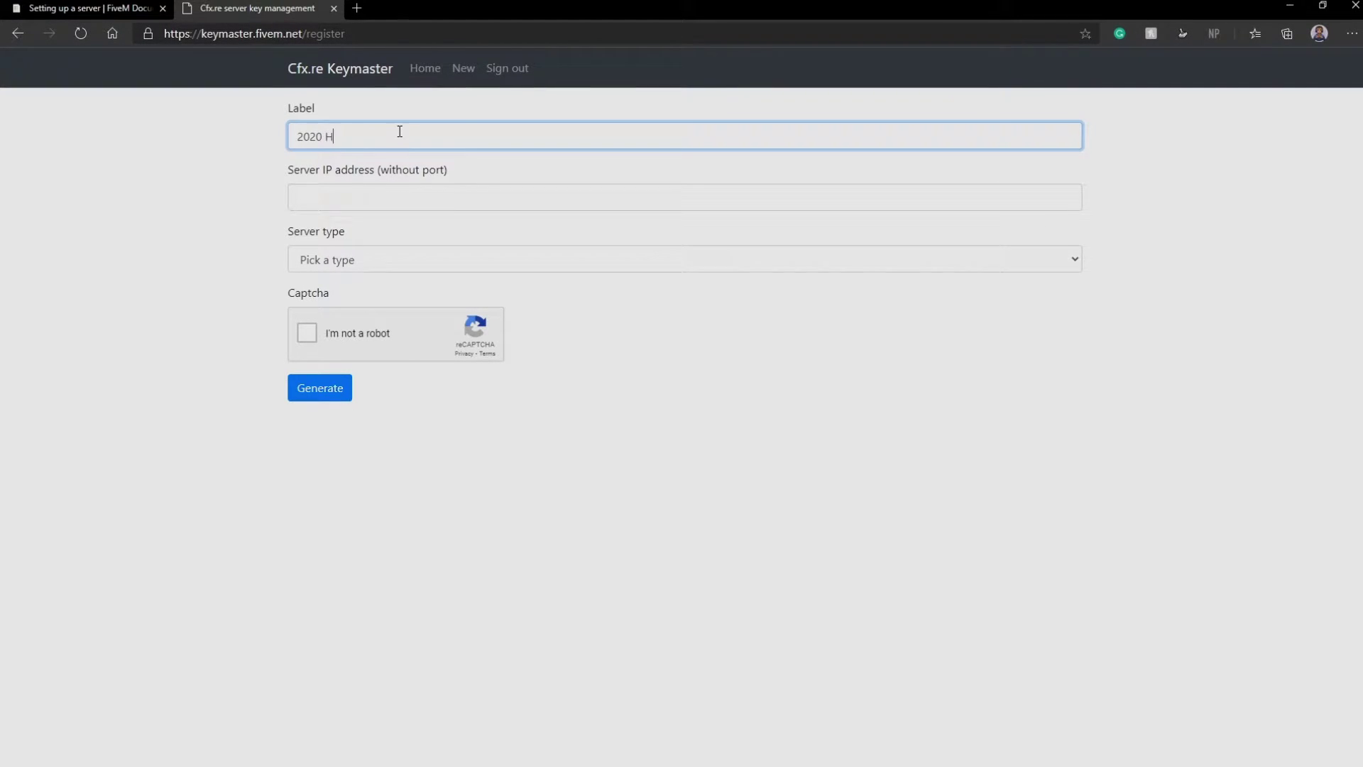
type("ow To Server")
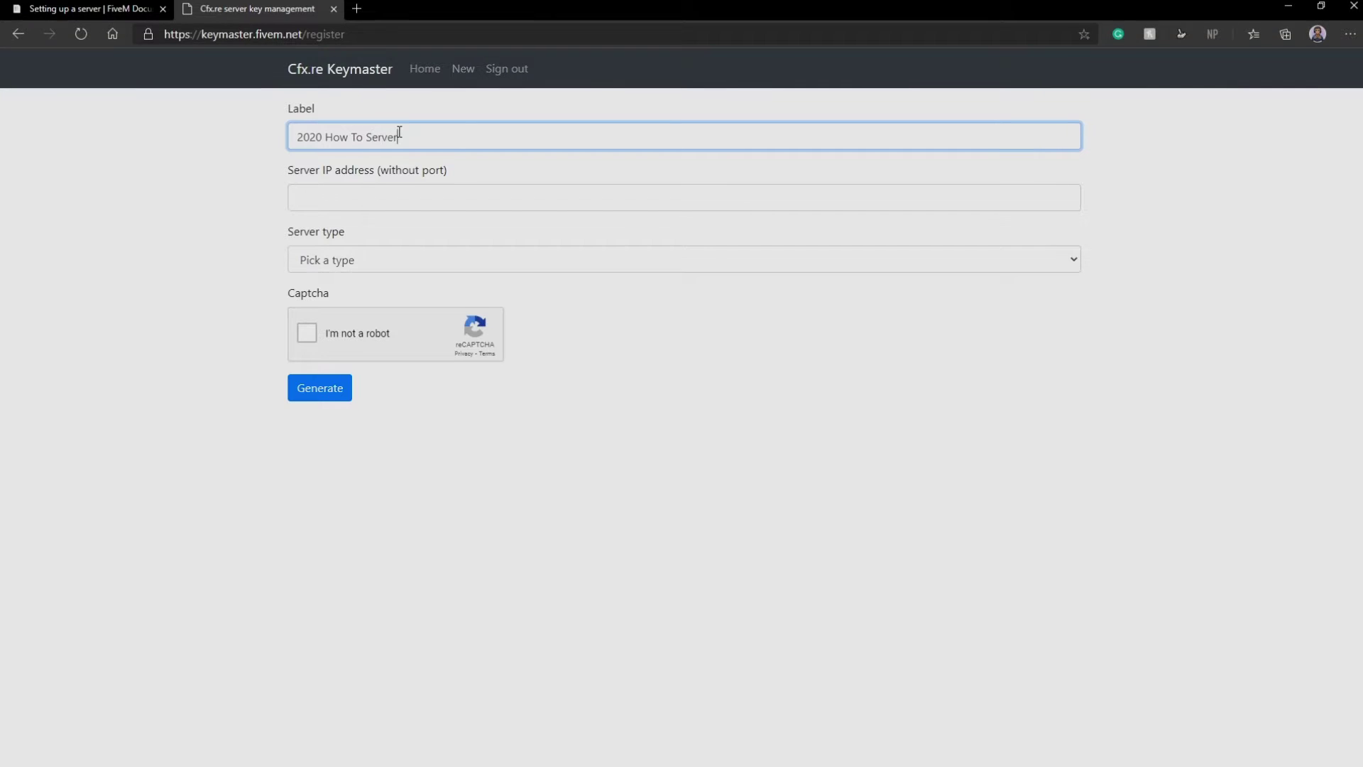
left_click(393, 198)
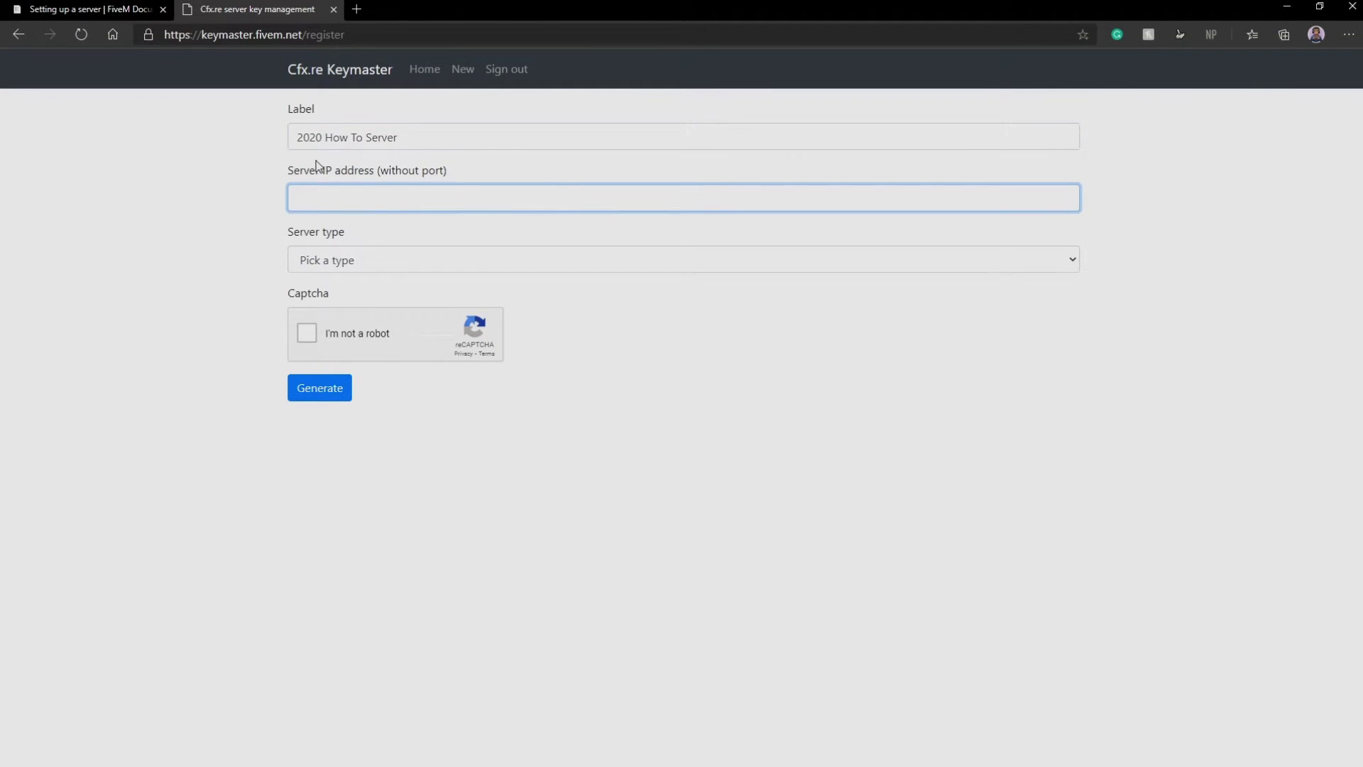
triple_click(310, 176)
left_click(417, 176)
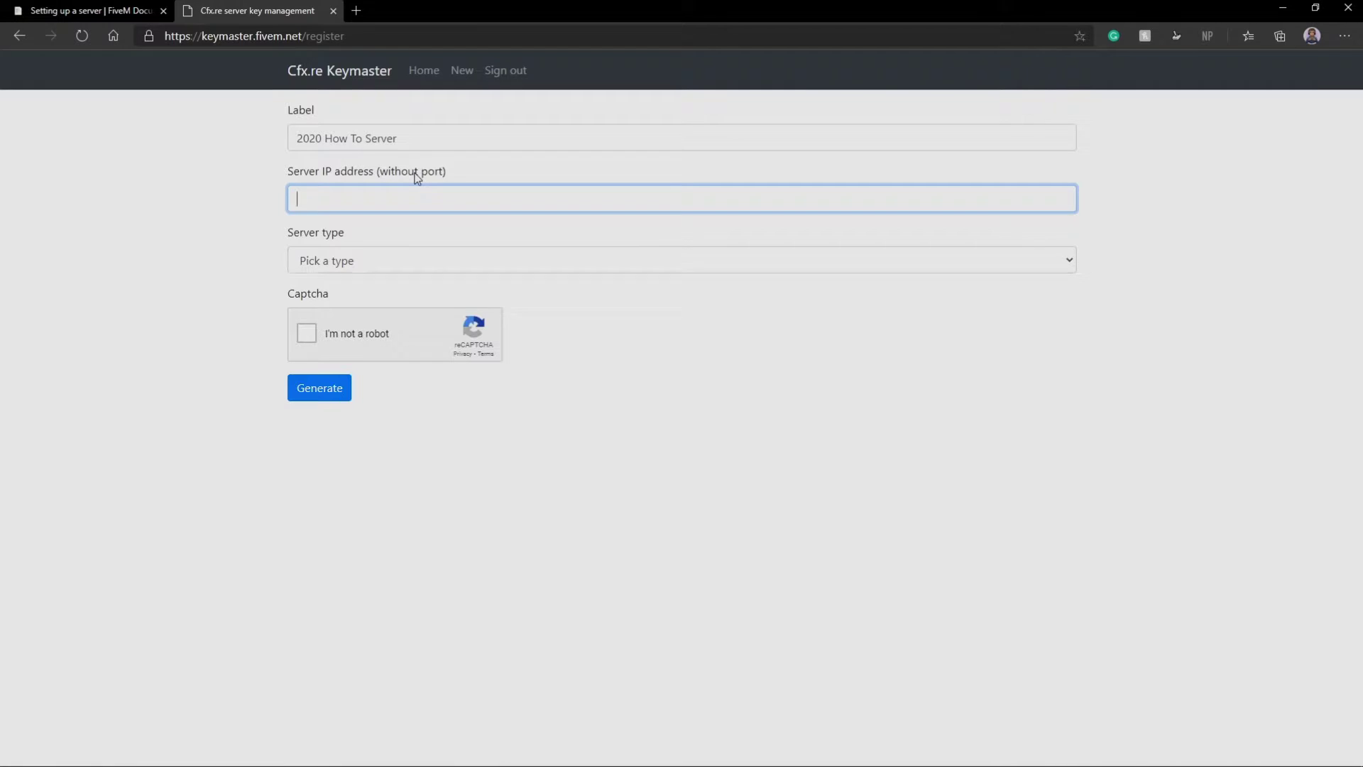
Search 'what is my ip address' in a new Edge tab to find the public IP
left_click(357, 9)
type("wha")
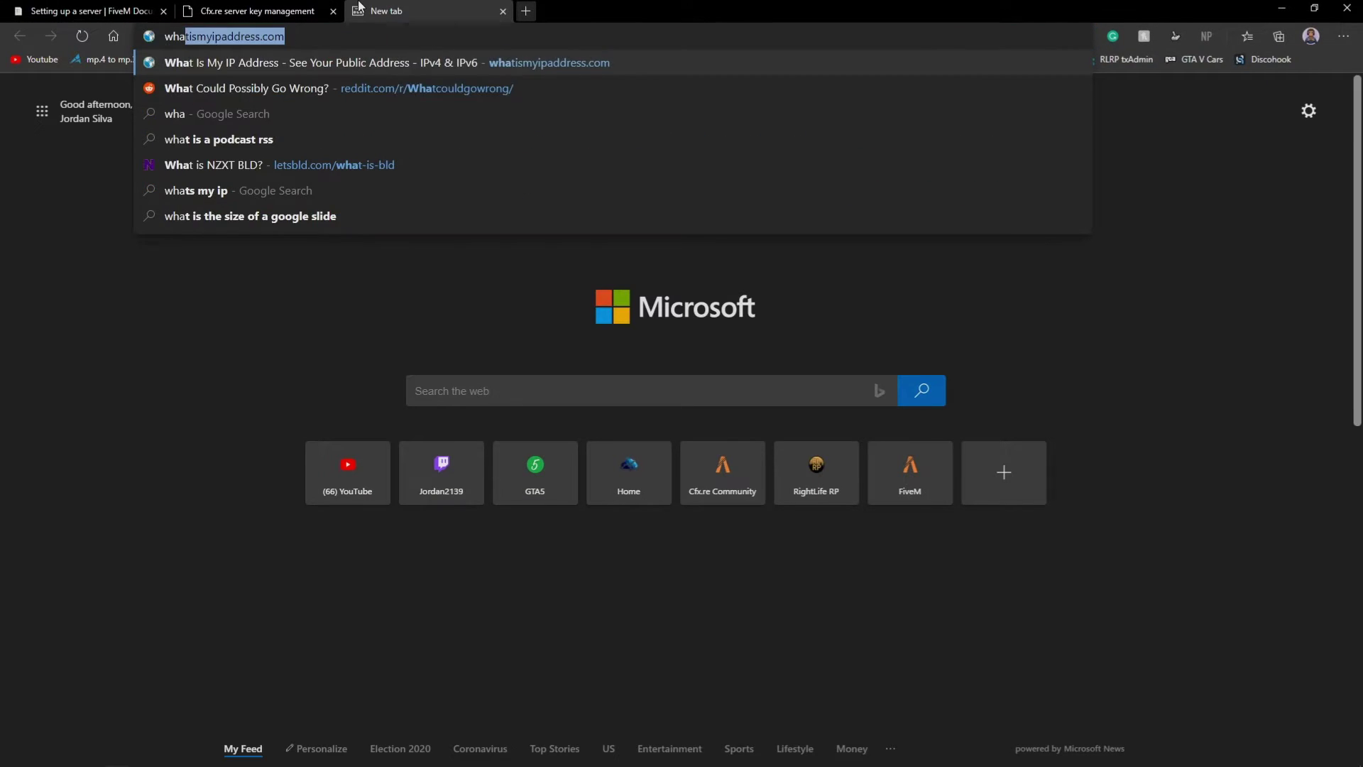
type("t is my ip adress")
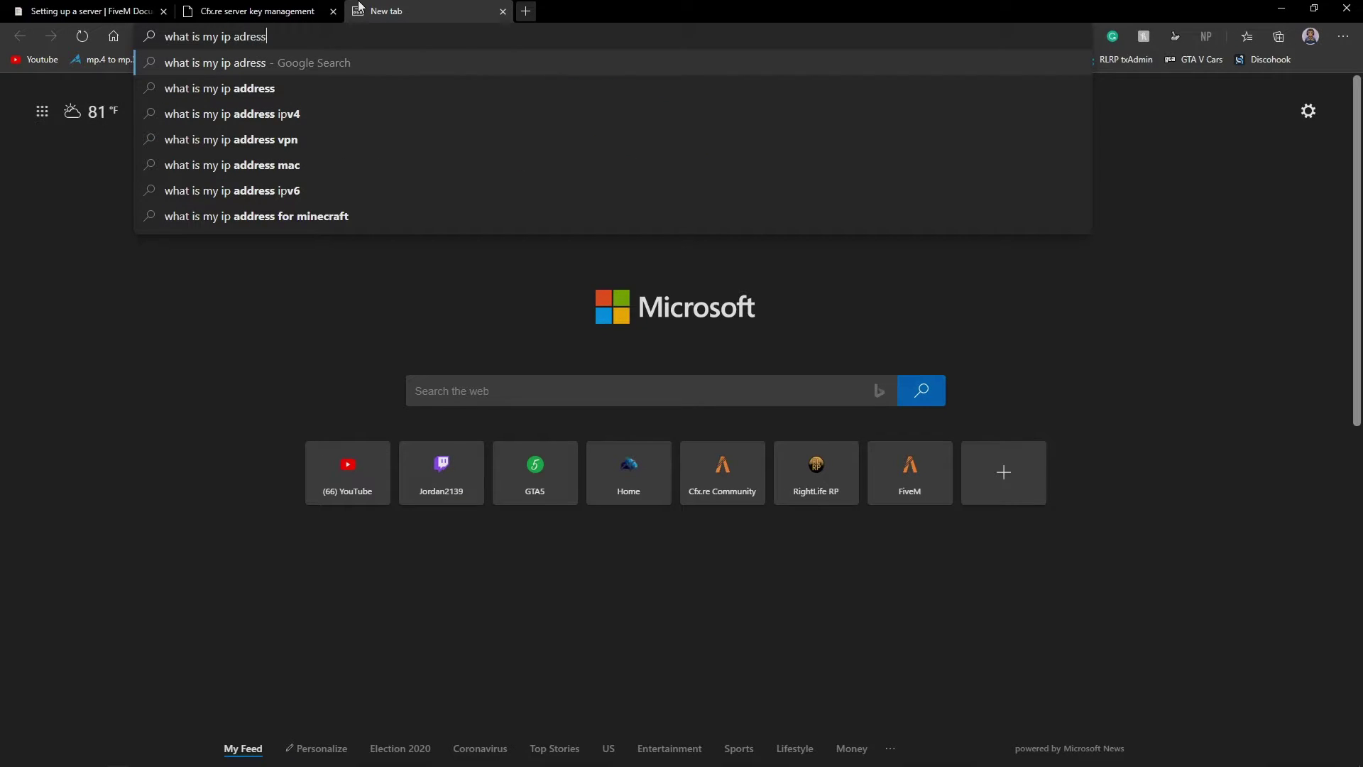
key("Down")
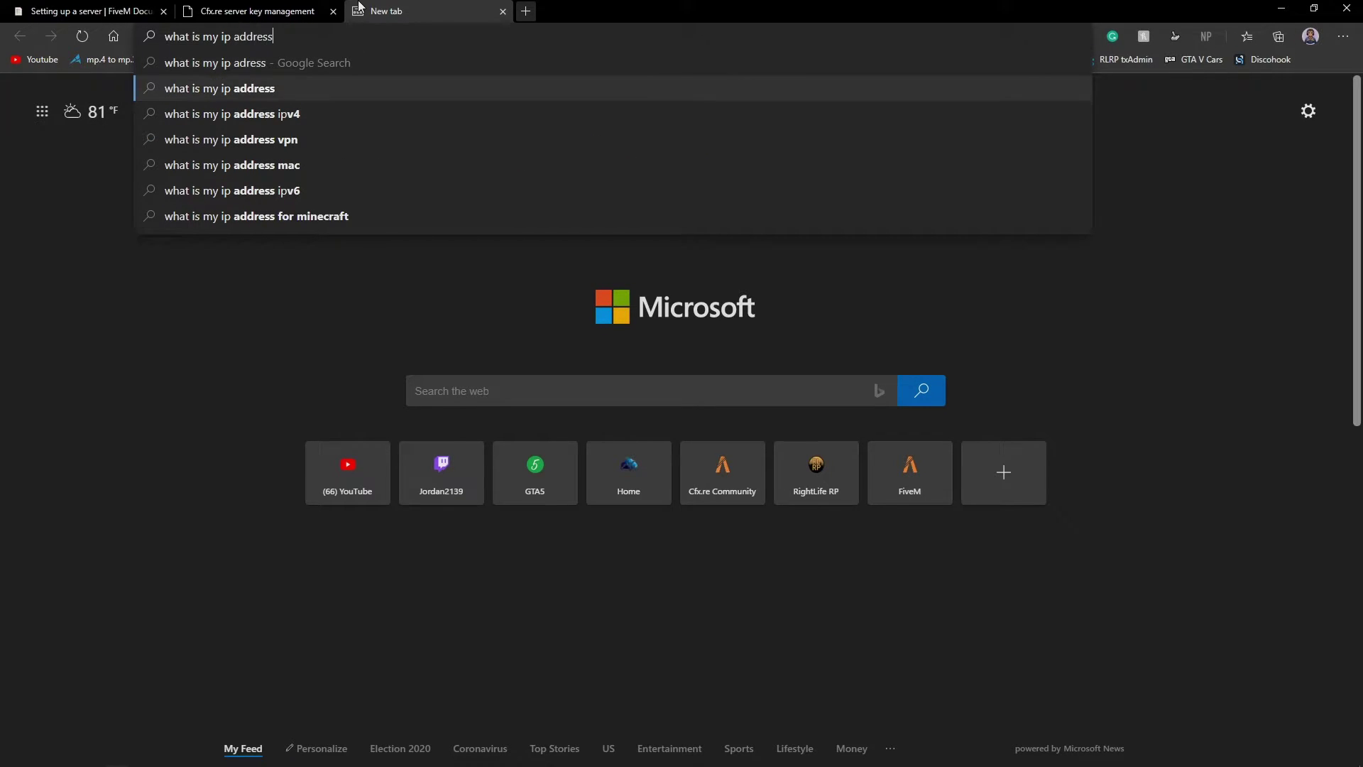
key("Return")
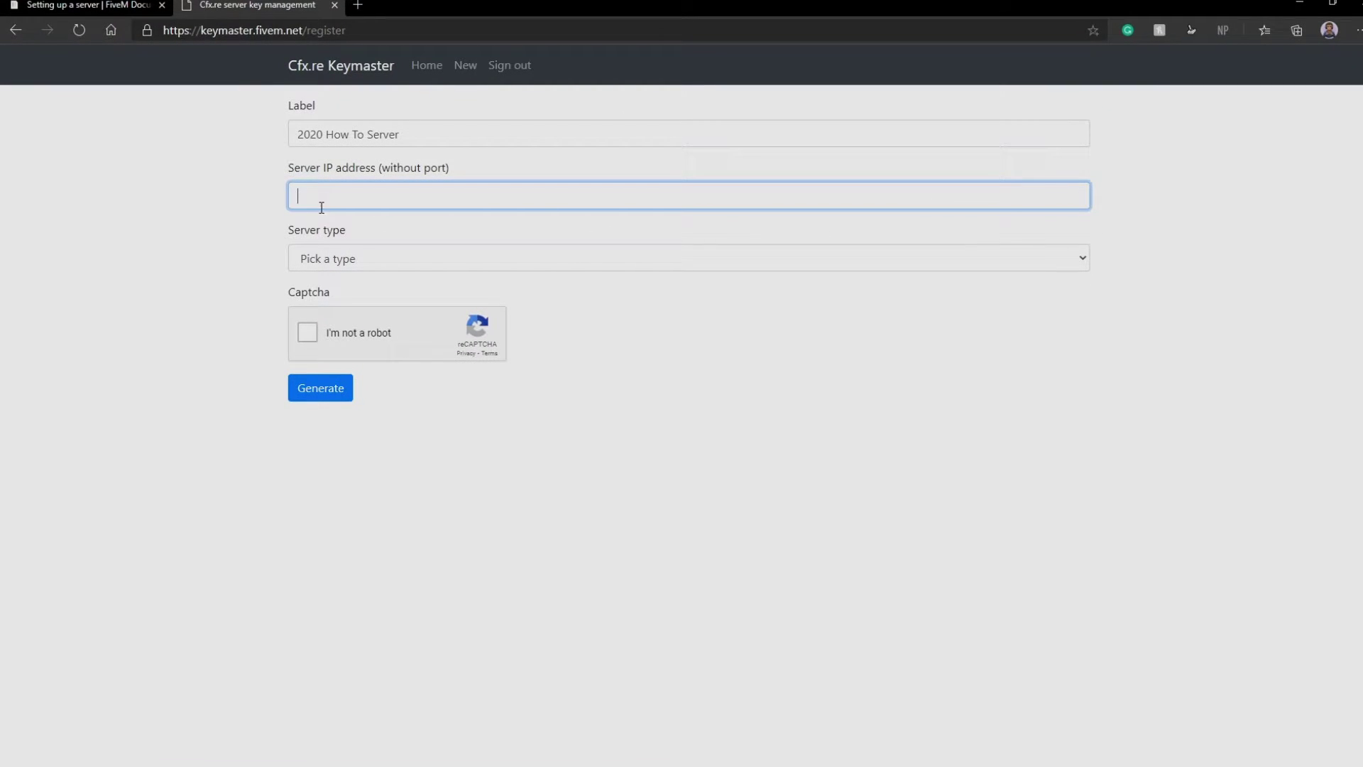
Paste the public IP, set server type to Other and provider to 'Home Hosted'
key("ctrl+v")
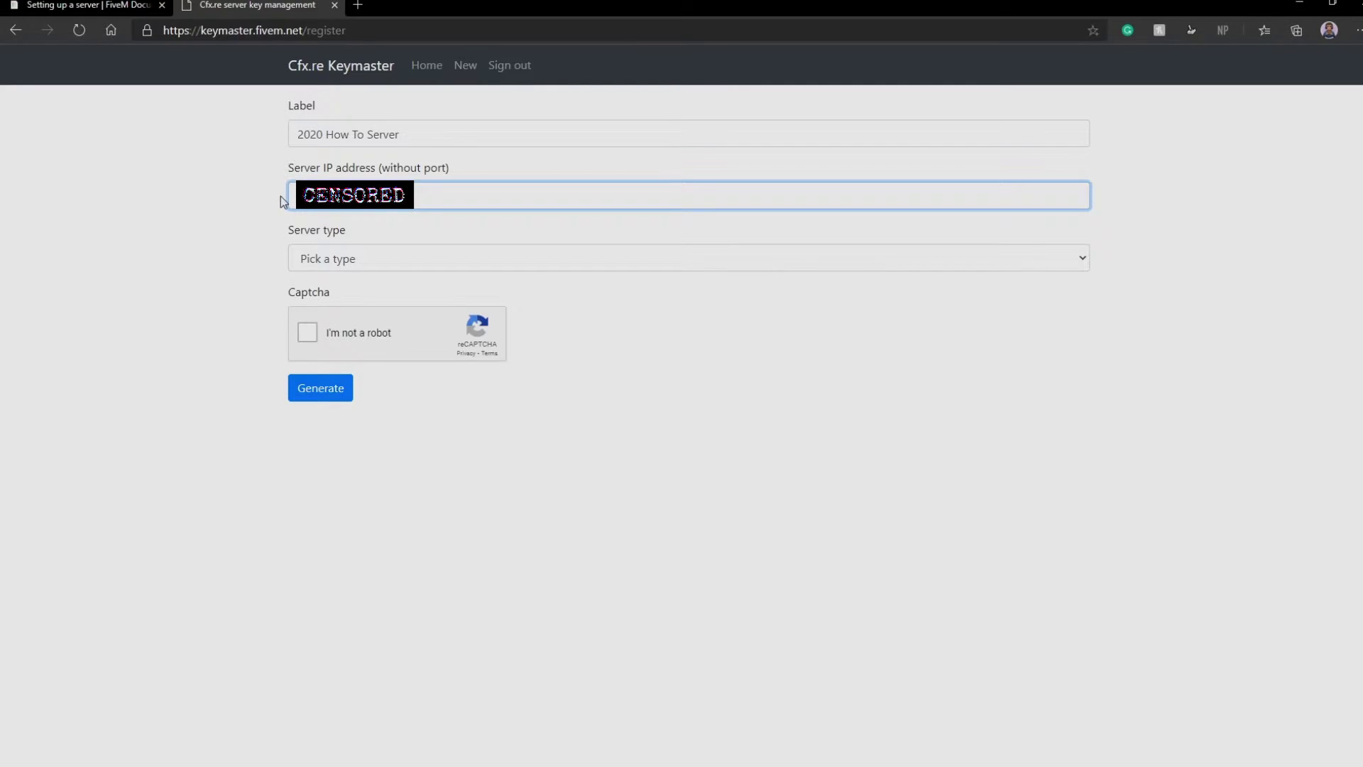
left_click(276, 206)
left_click(363, 267)
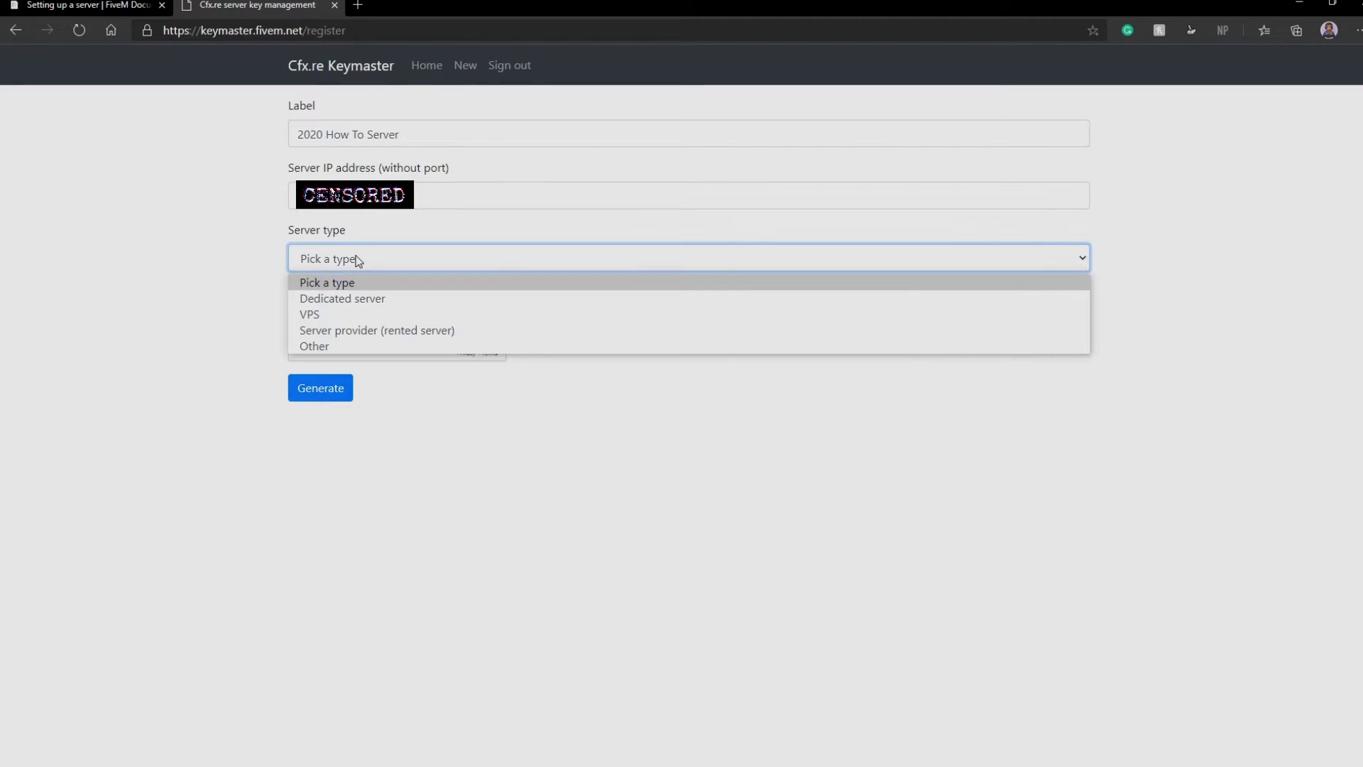
left_click(311, 303)
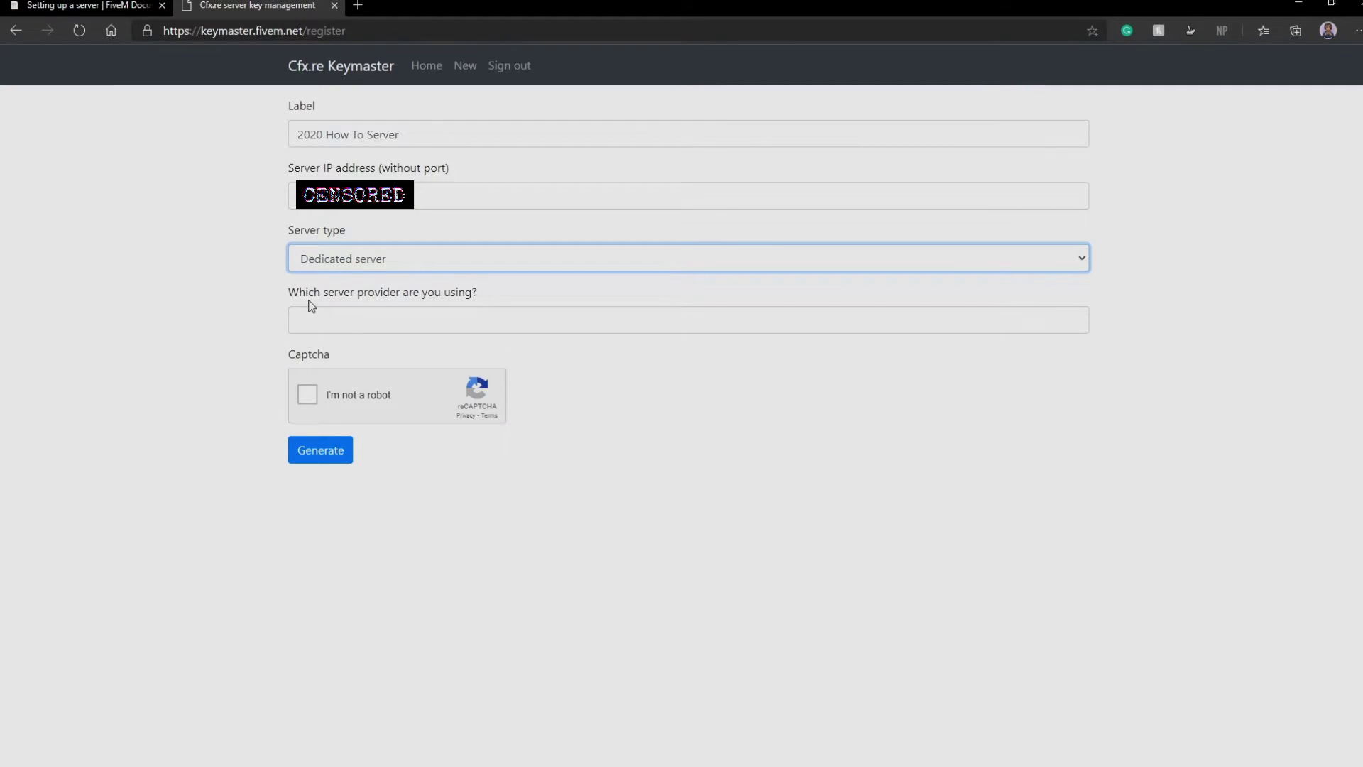
left_click(367, 260)
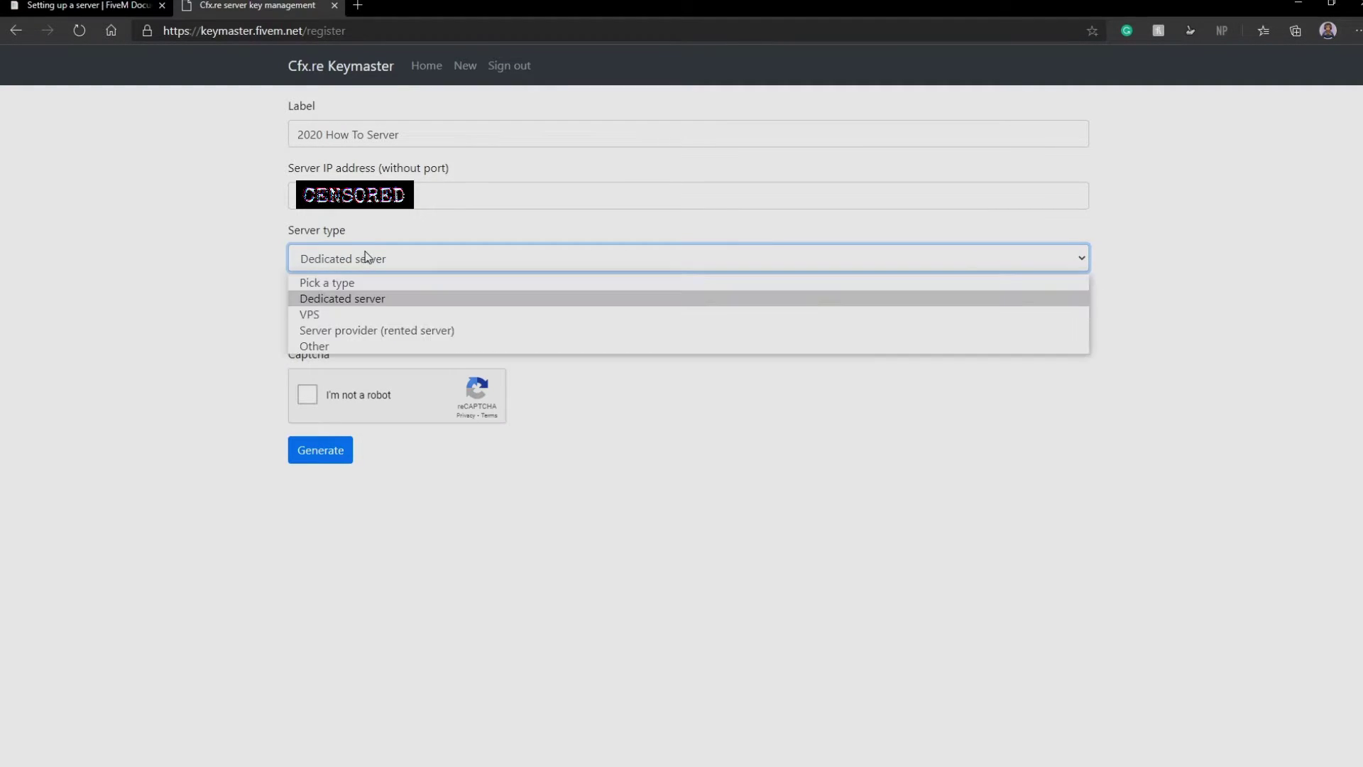
left_click(351, 344)
left_click(351, 324)
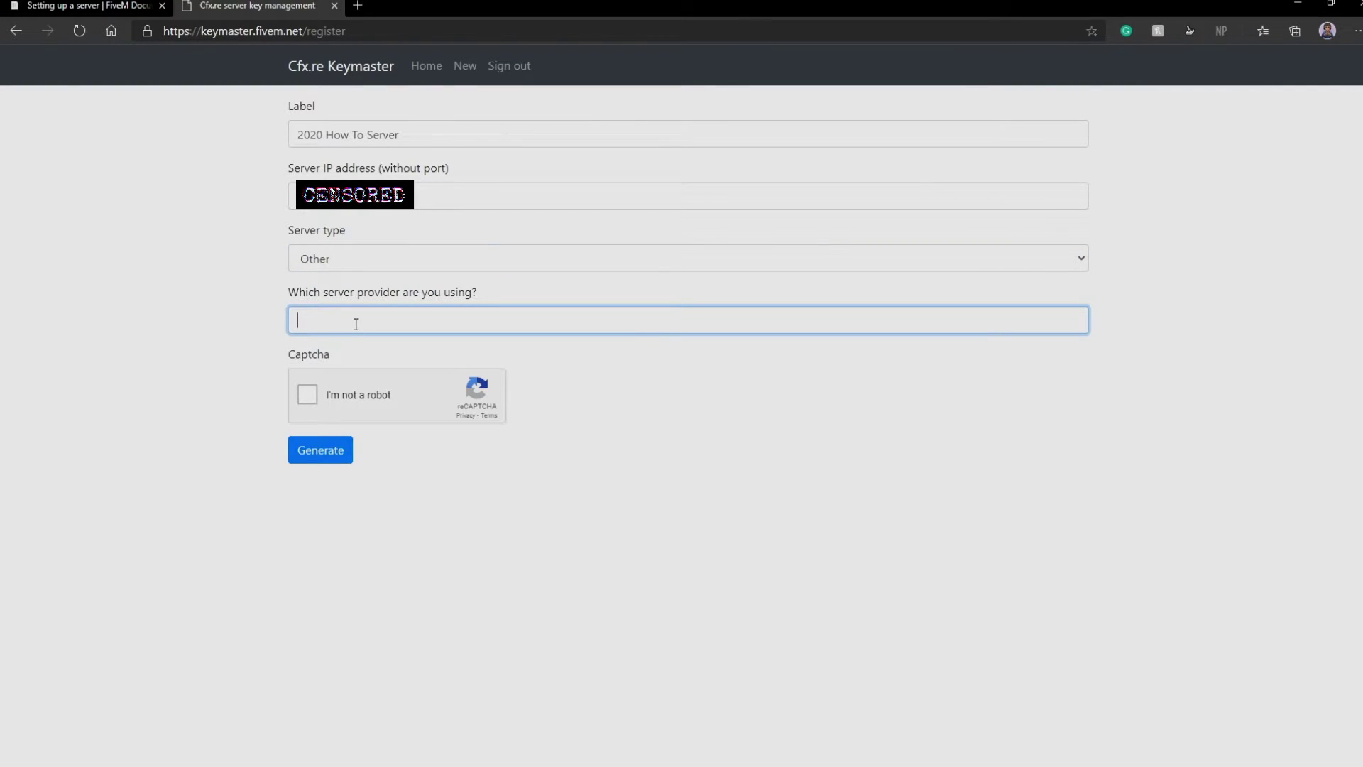
type("Home Hosted")
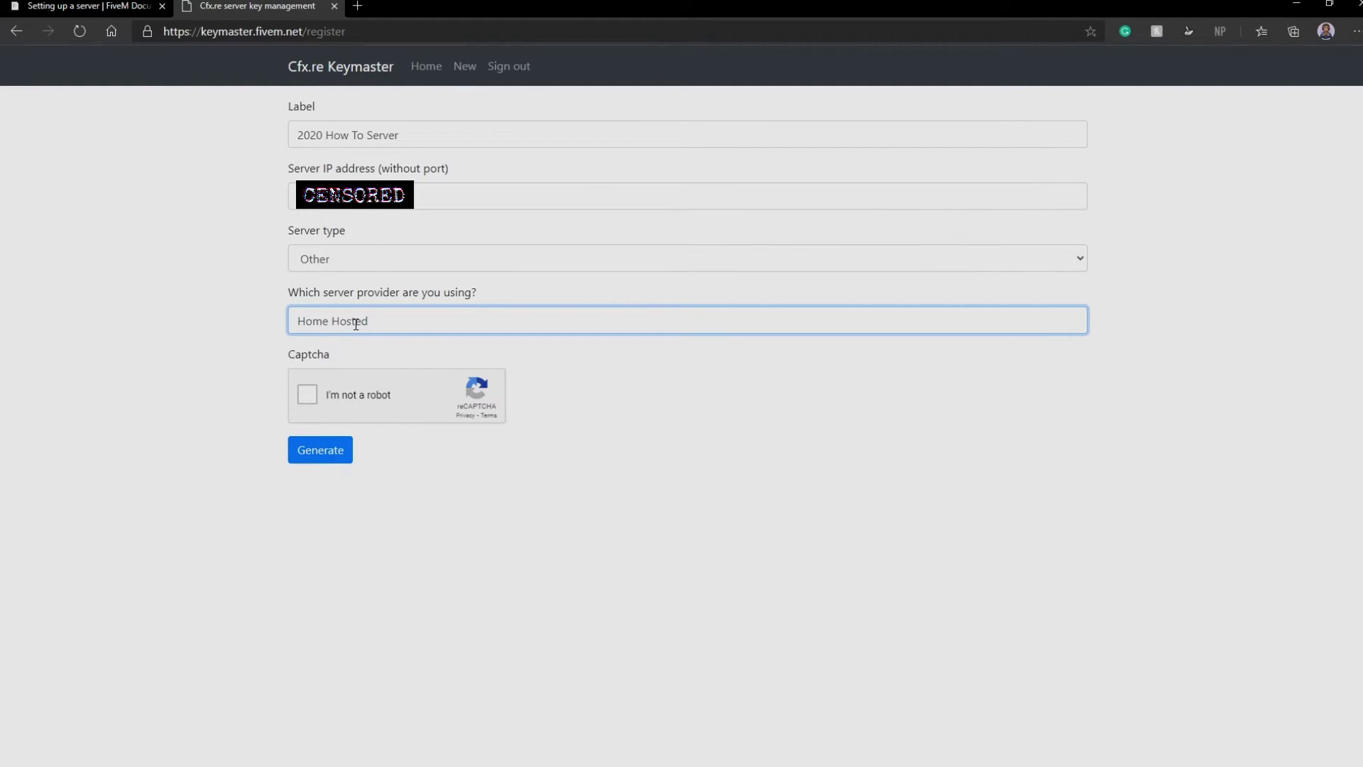
Pass the reCAPTCHA and generate the server key, retrying after the error
left_click(305, 393)
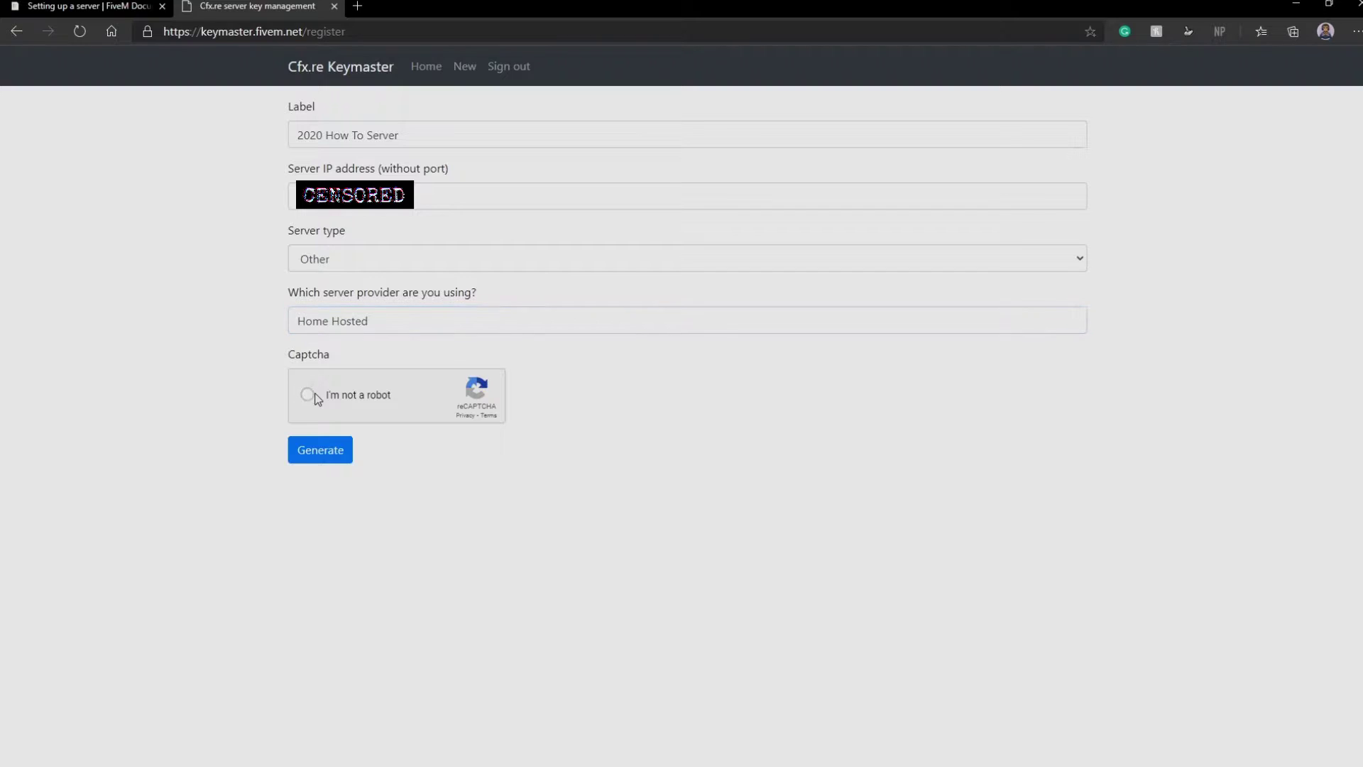
left_click(327, 456)
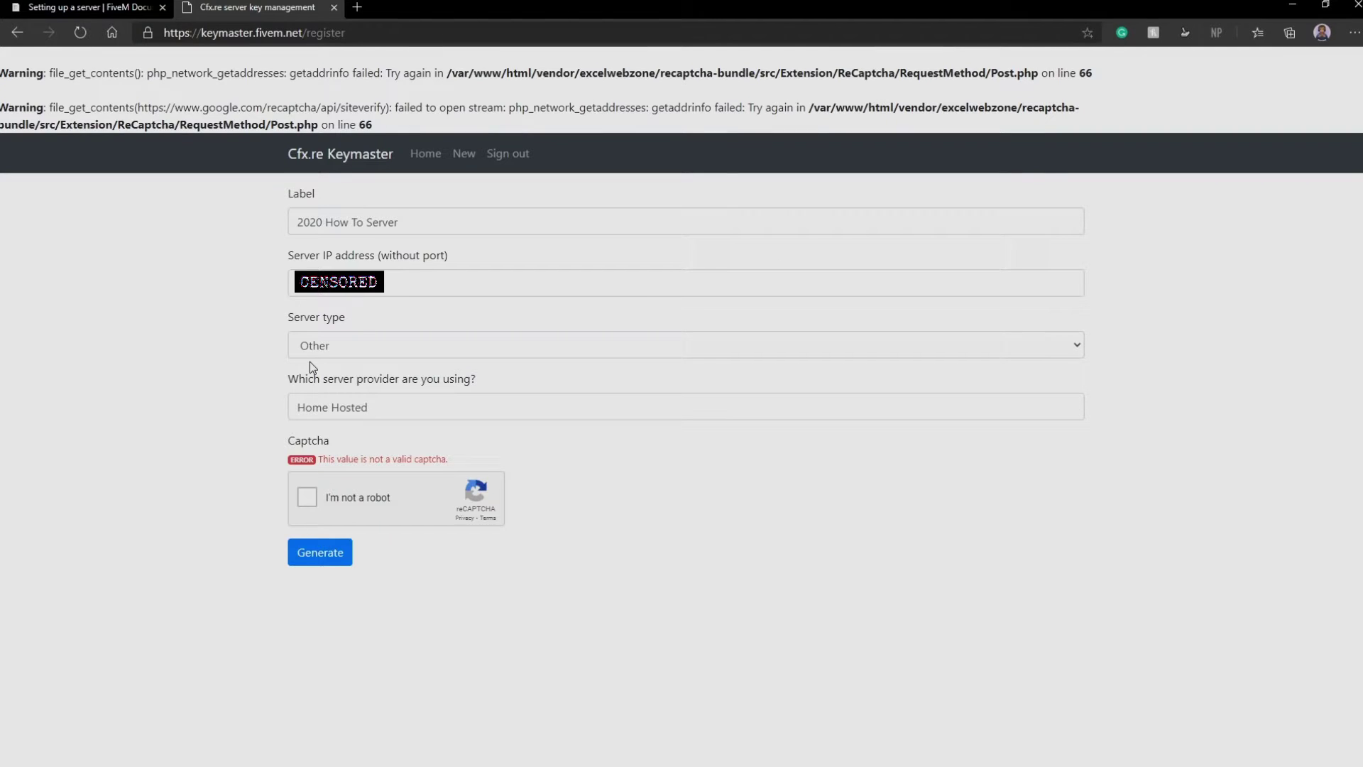
double_click(280, 106)
left_click(315, 500)
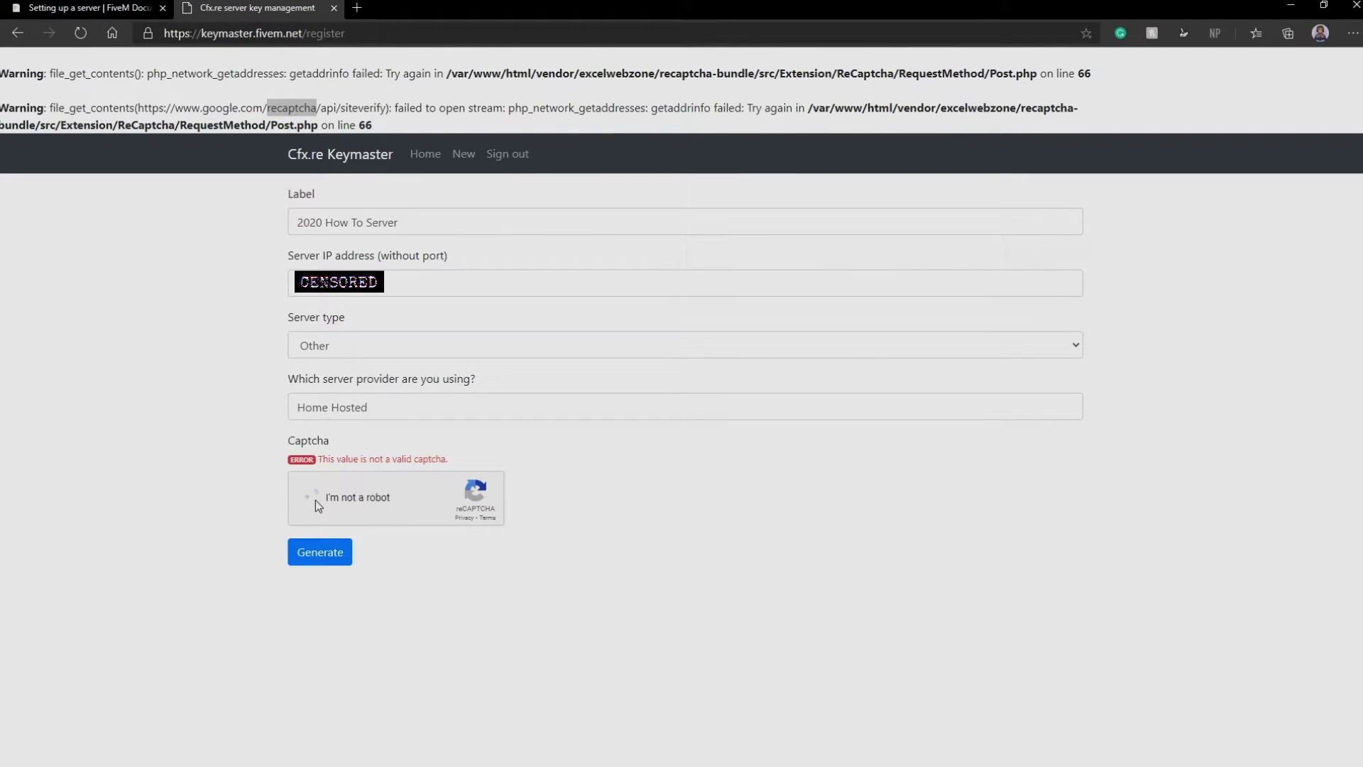
left_click(321, 561)
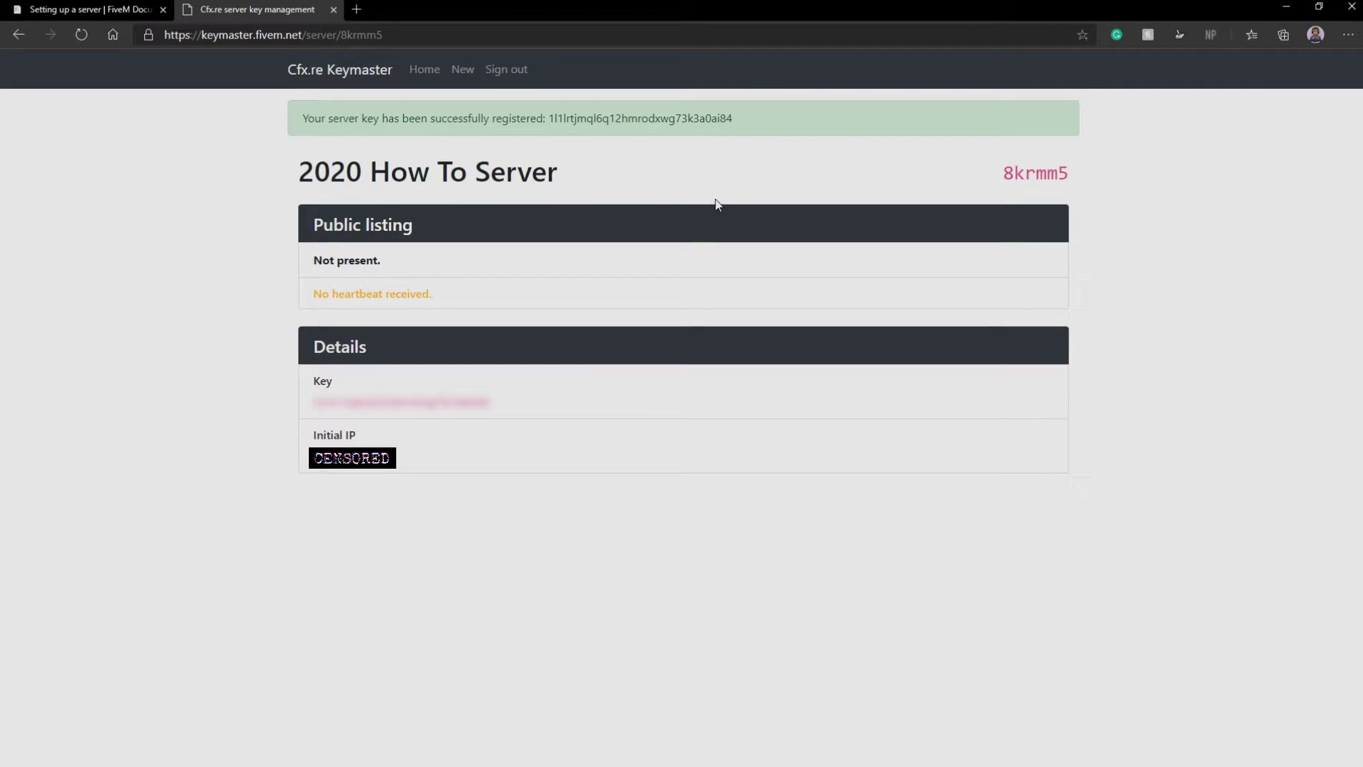
Copy the new server key from the Keymaster key page
key("alt+Tab")
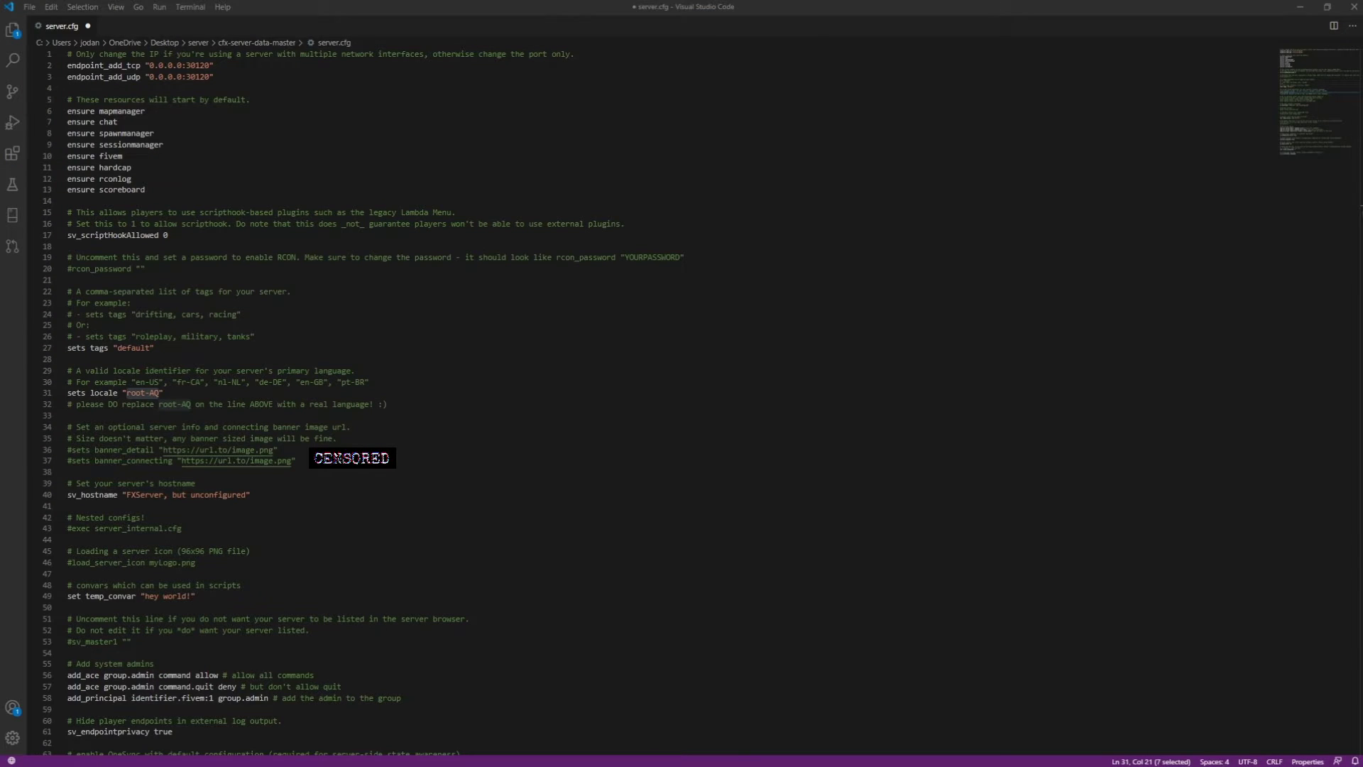
key("alt+Tab")
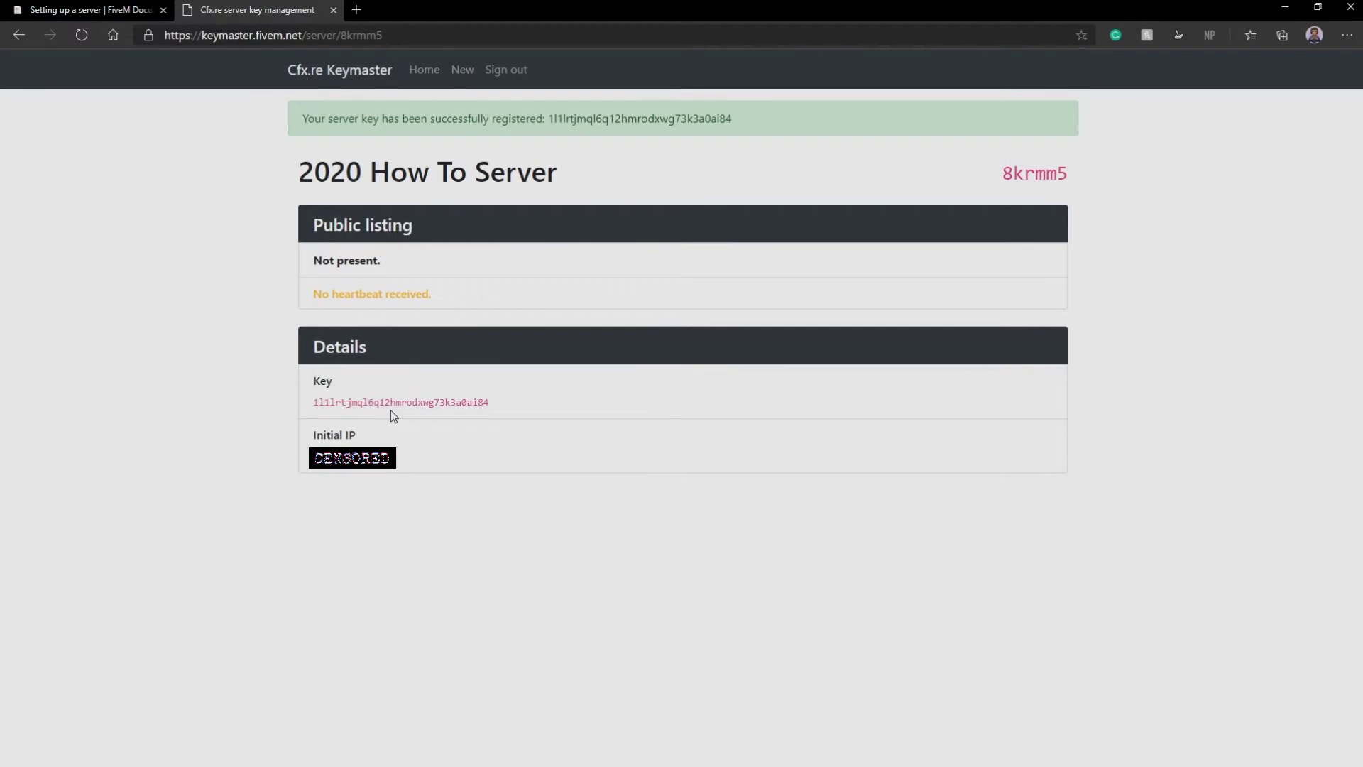
double_click(389, 403)
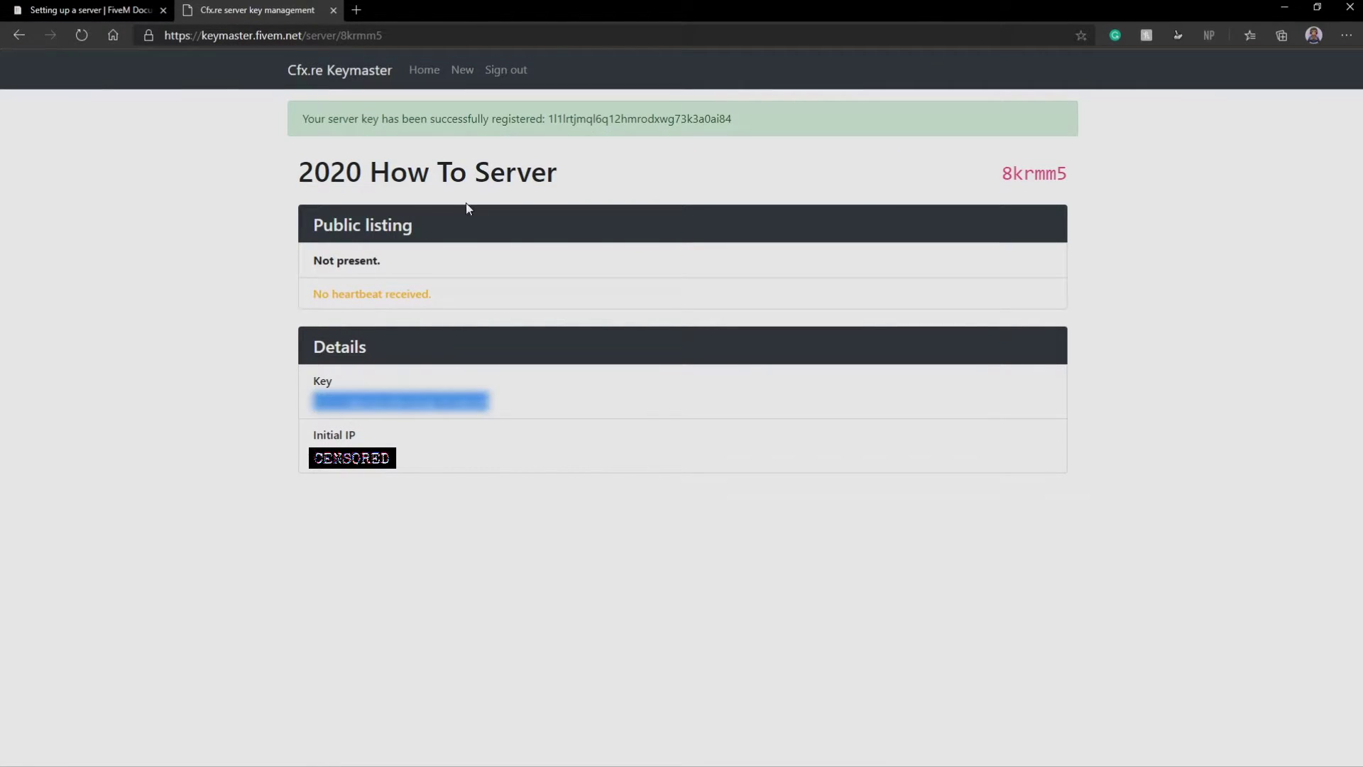
key("alt+Tab")
Paste the key over changeme on server.cfg line 74 and save
scroll(211, 745, "down", 10)
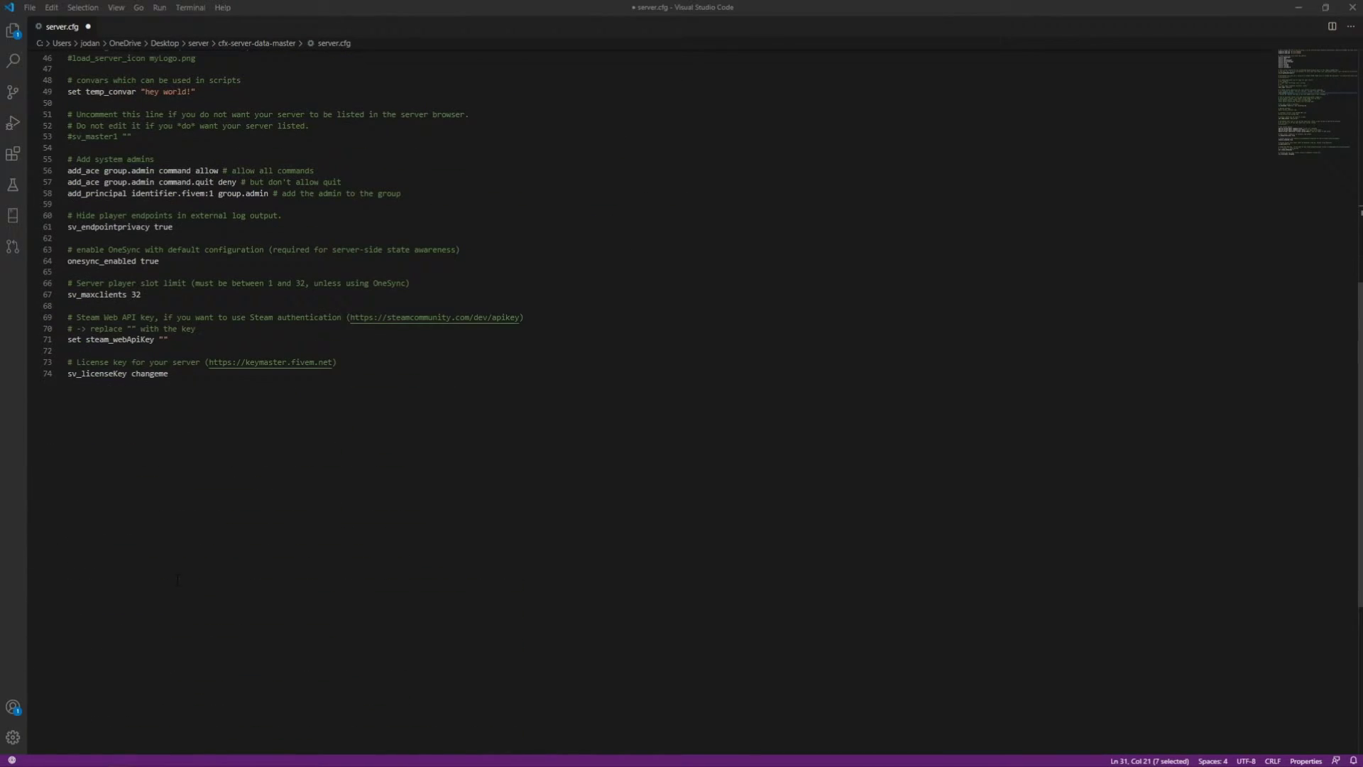
scroll(211, 745, "up", 4)
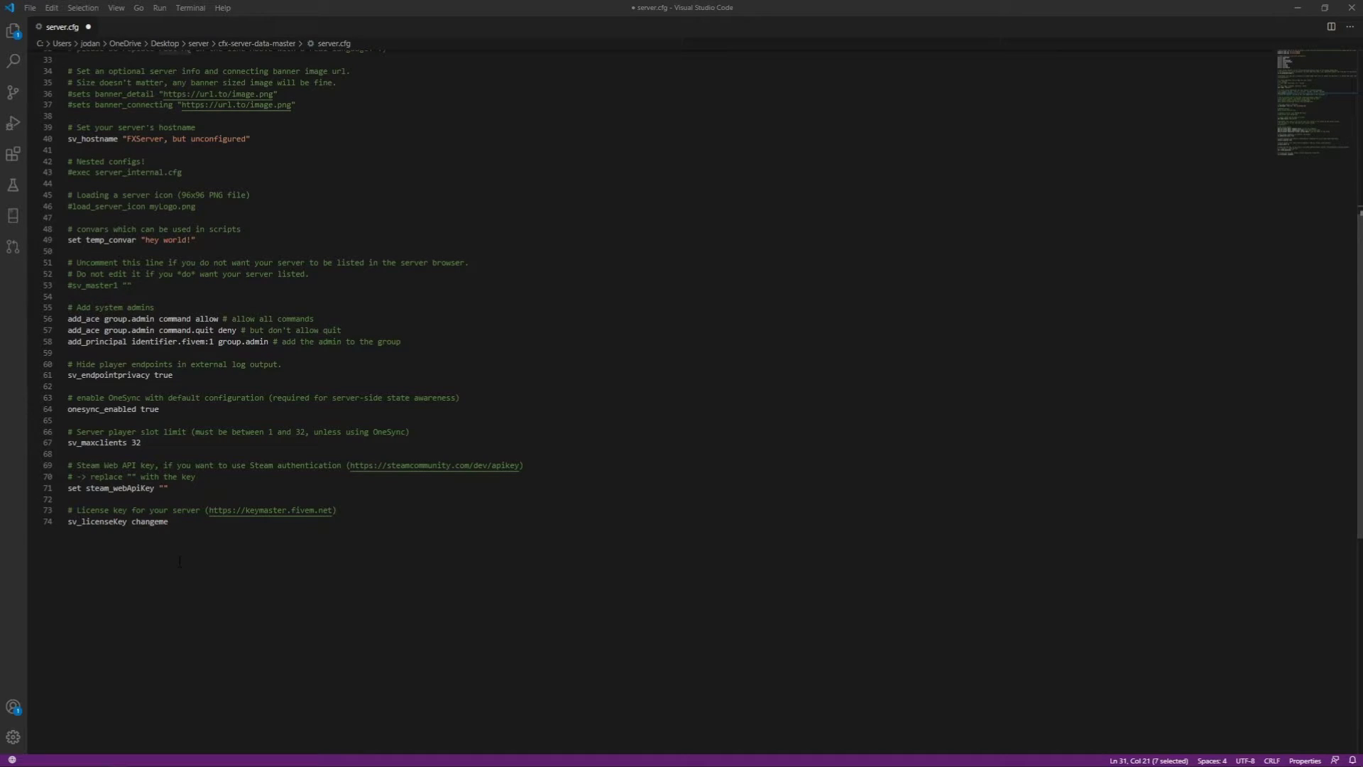
double_click(148, 522)
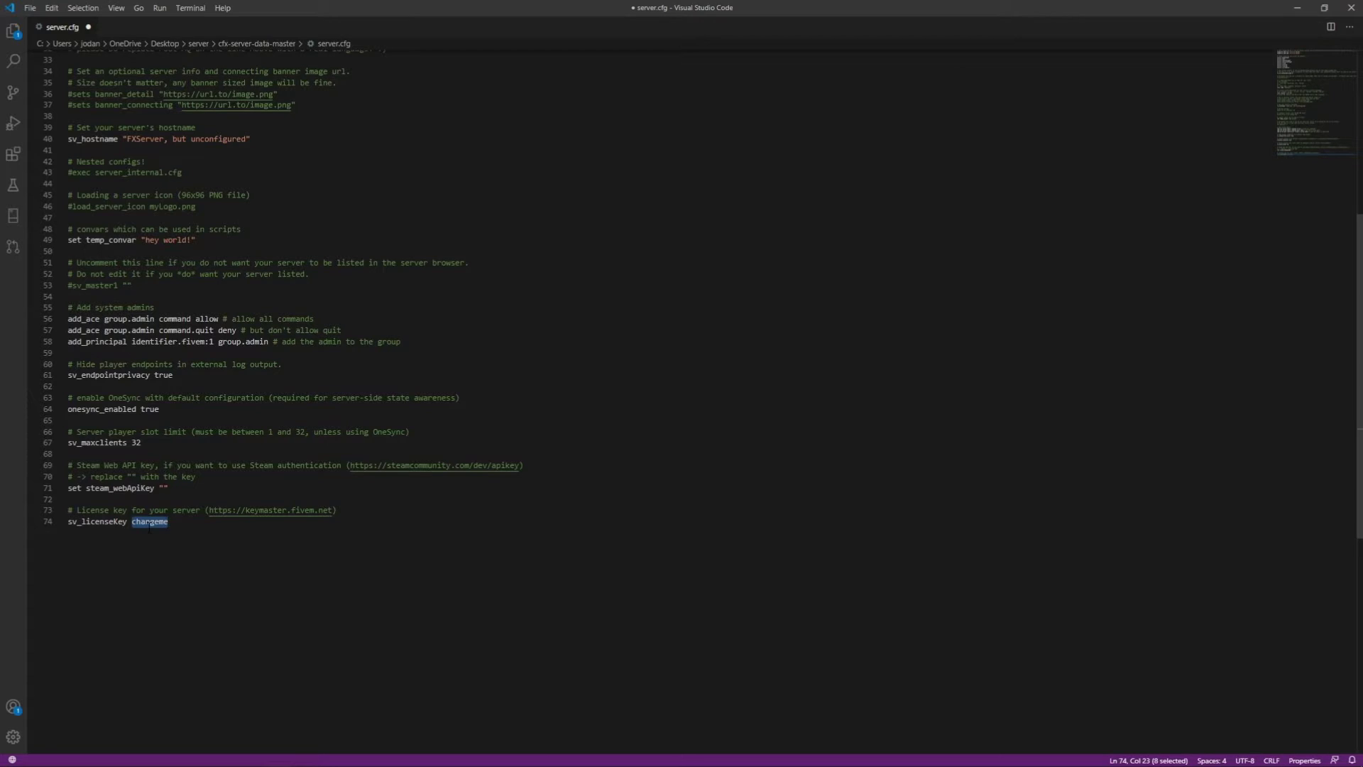
key("ctrl+v")
key("ctrl+z")
key("ctrl+v")
key("ctrl+s")
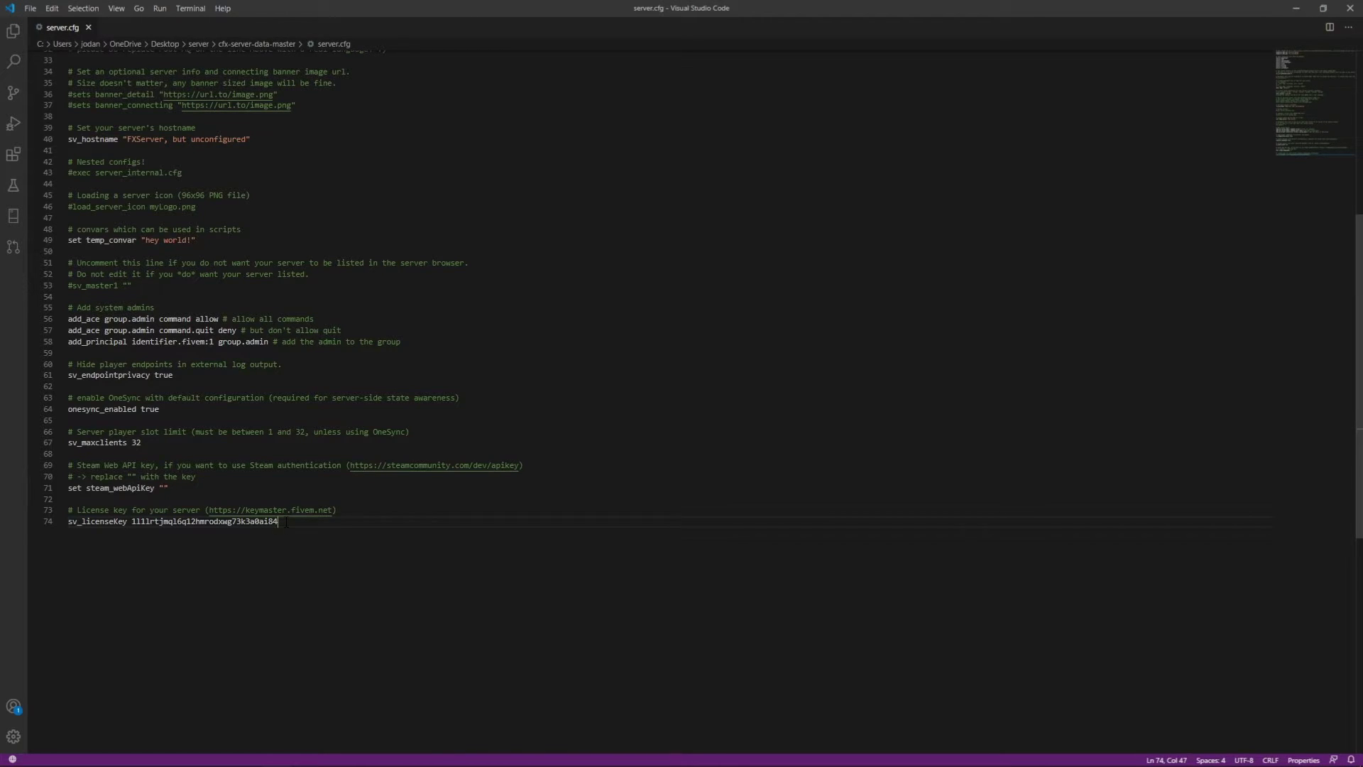
scroll(286, 523, "up", 10)
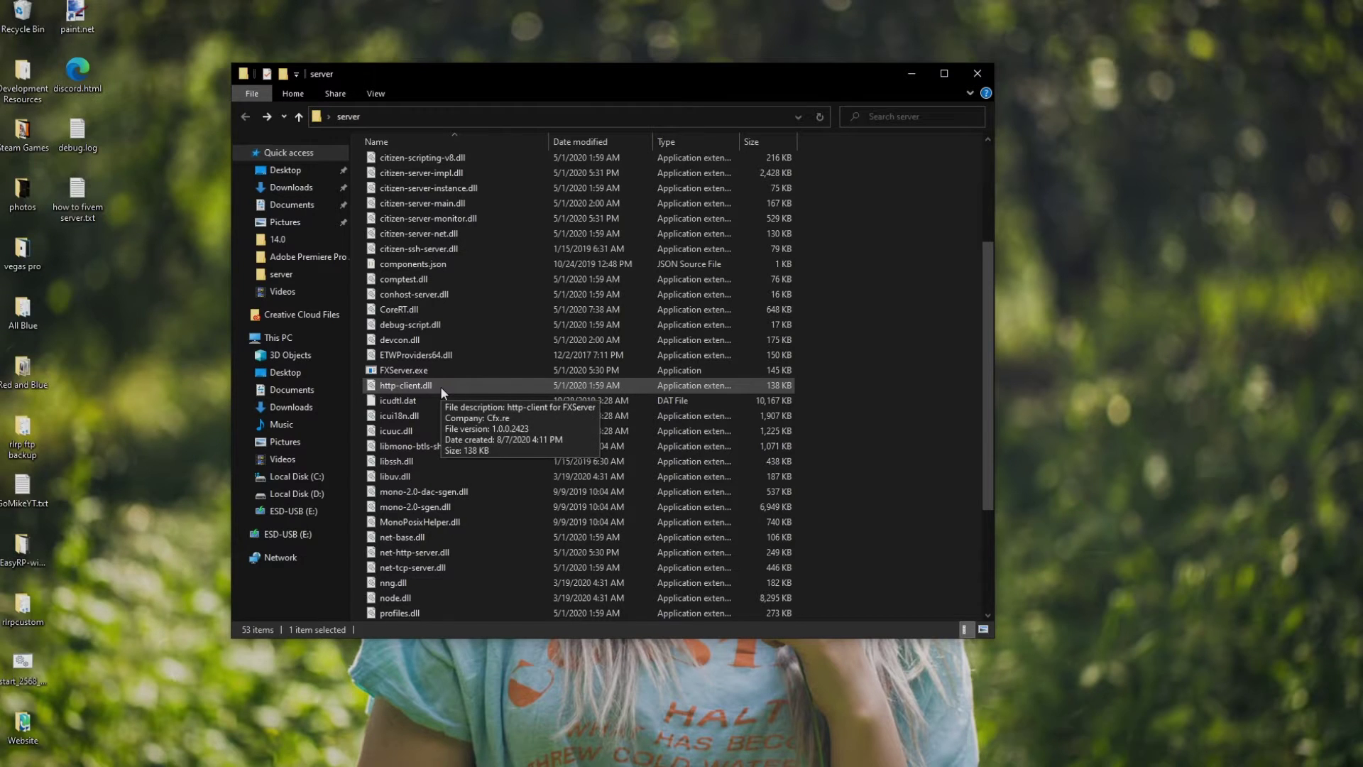
Launch FXServer.exe, allow txAdmin through the firewall, then stop the server
left_click(408, 355)
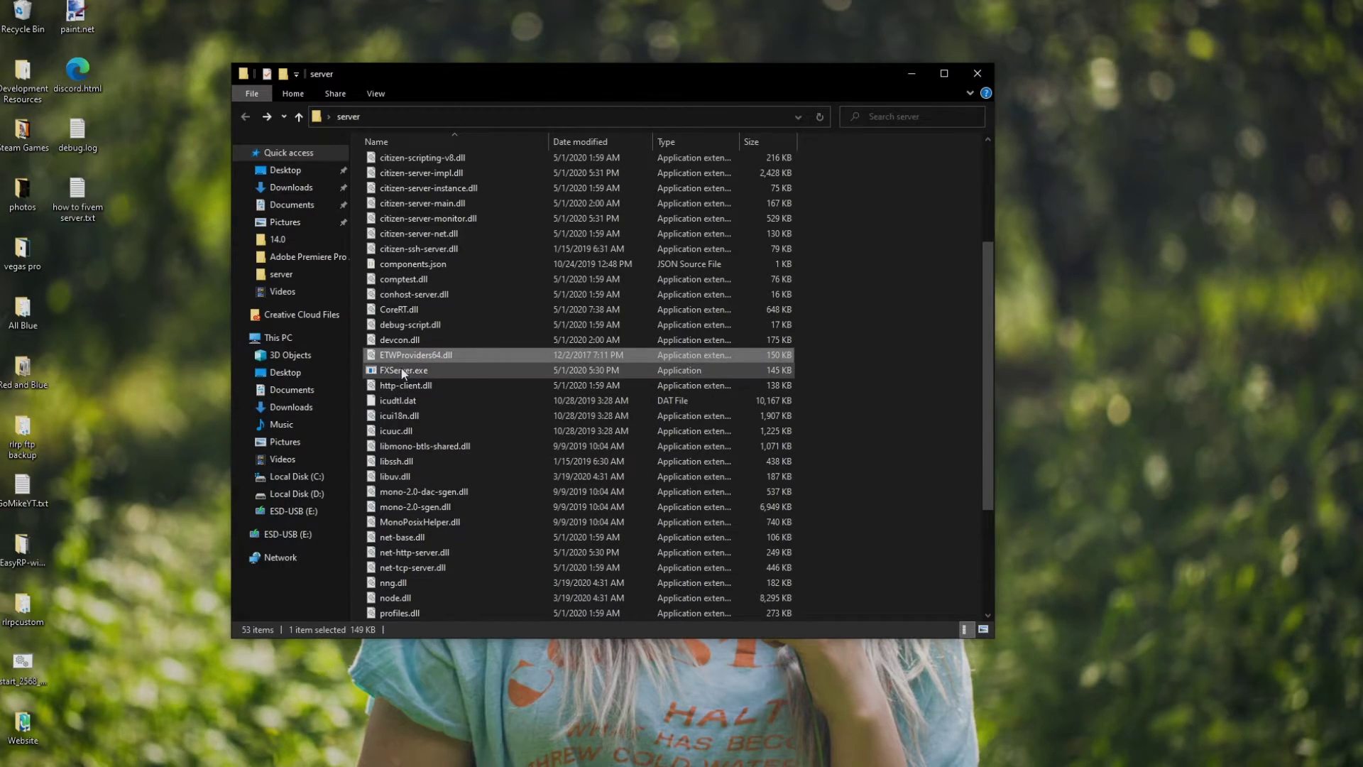
double_click(400, 369)
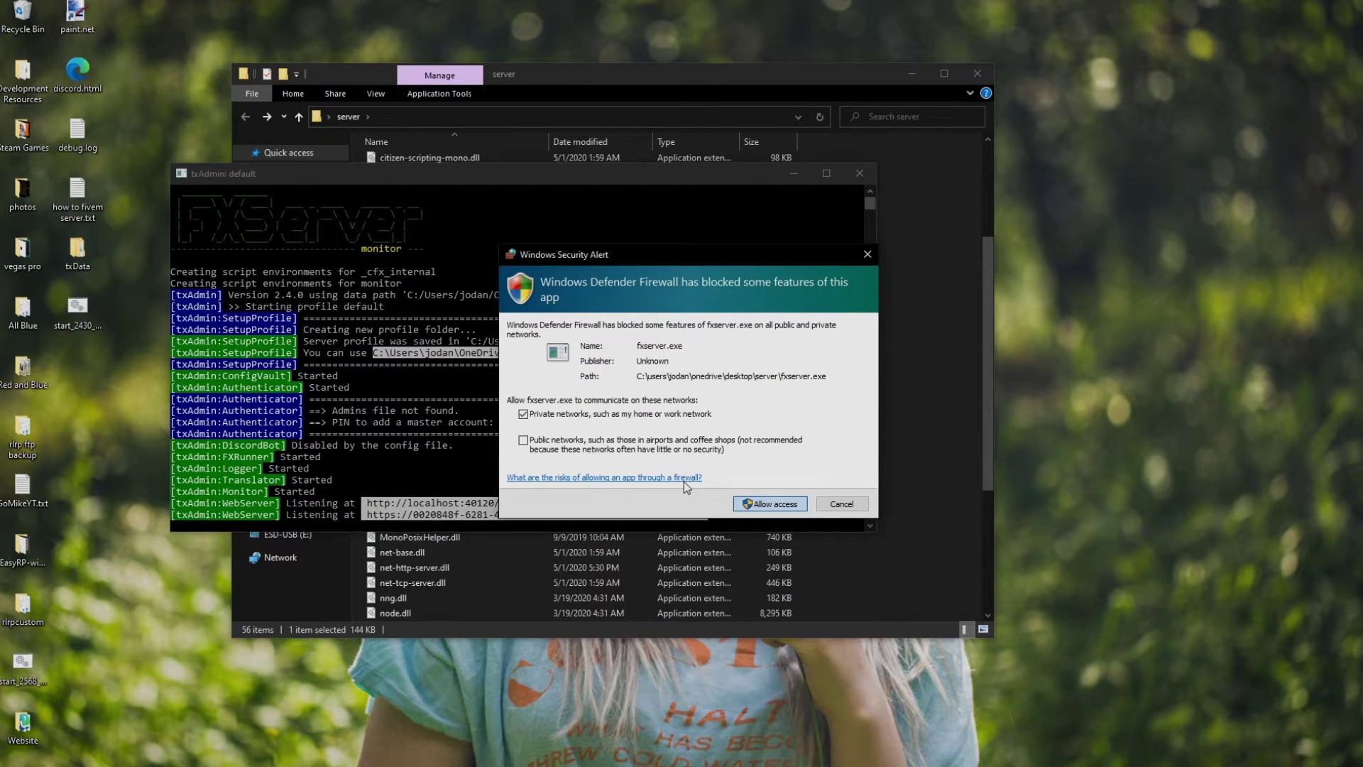
key("Return")
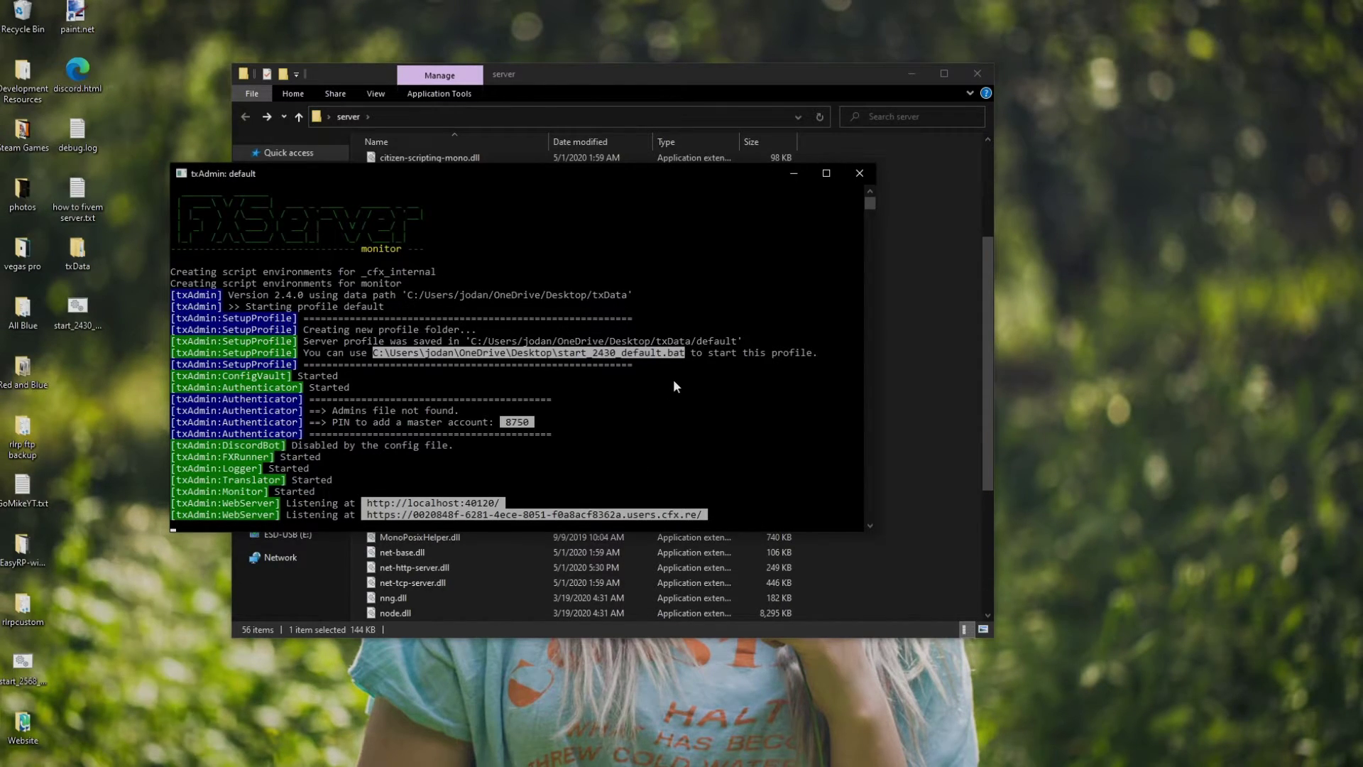
left_click(860, 173)
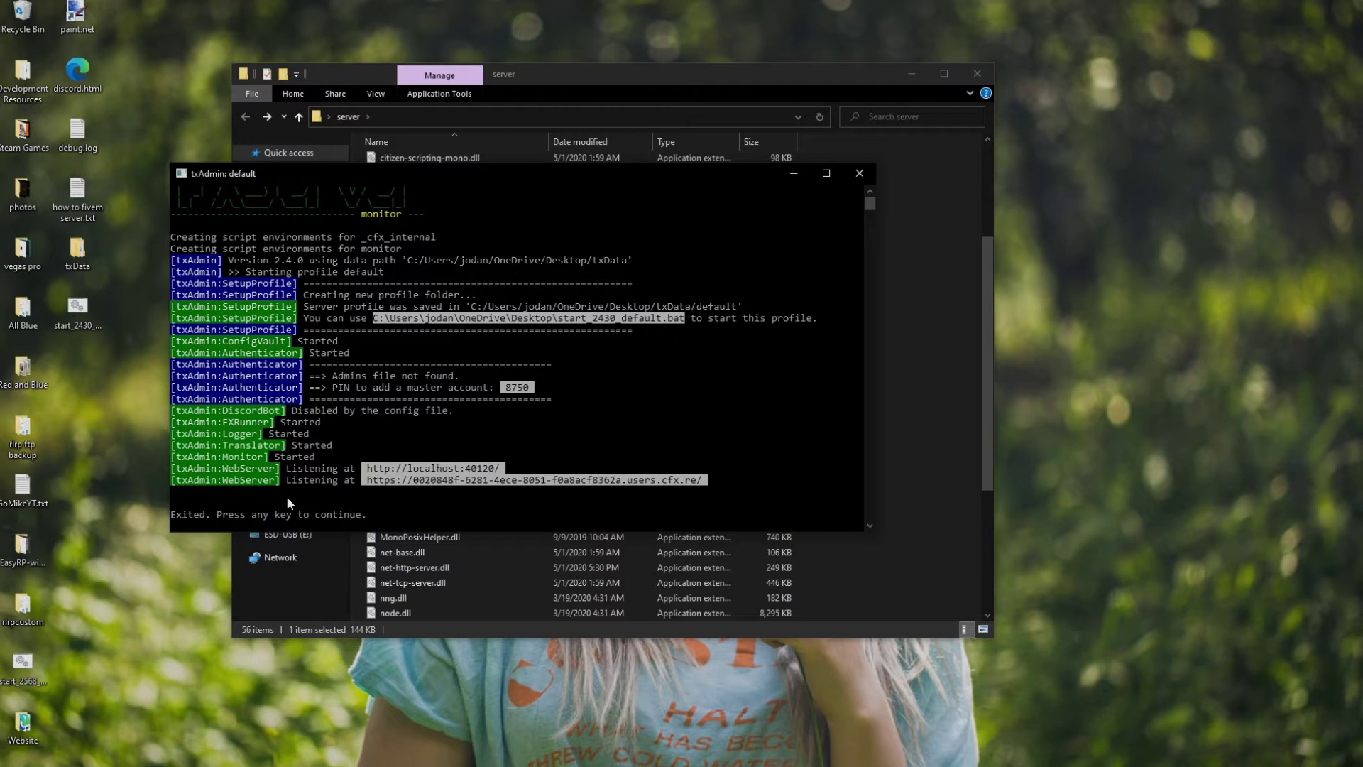
Close the exited txAdmin console and open the cfx-server-data-master folder
key("Return")
left_click(815, 318)
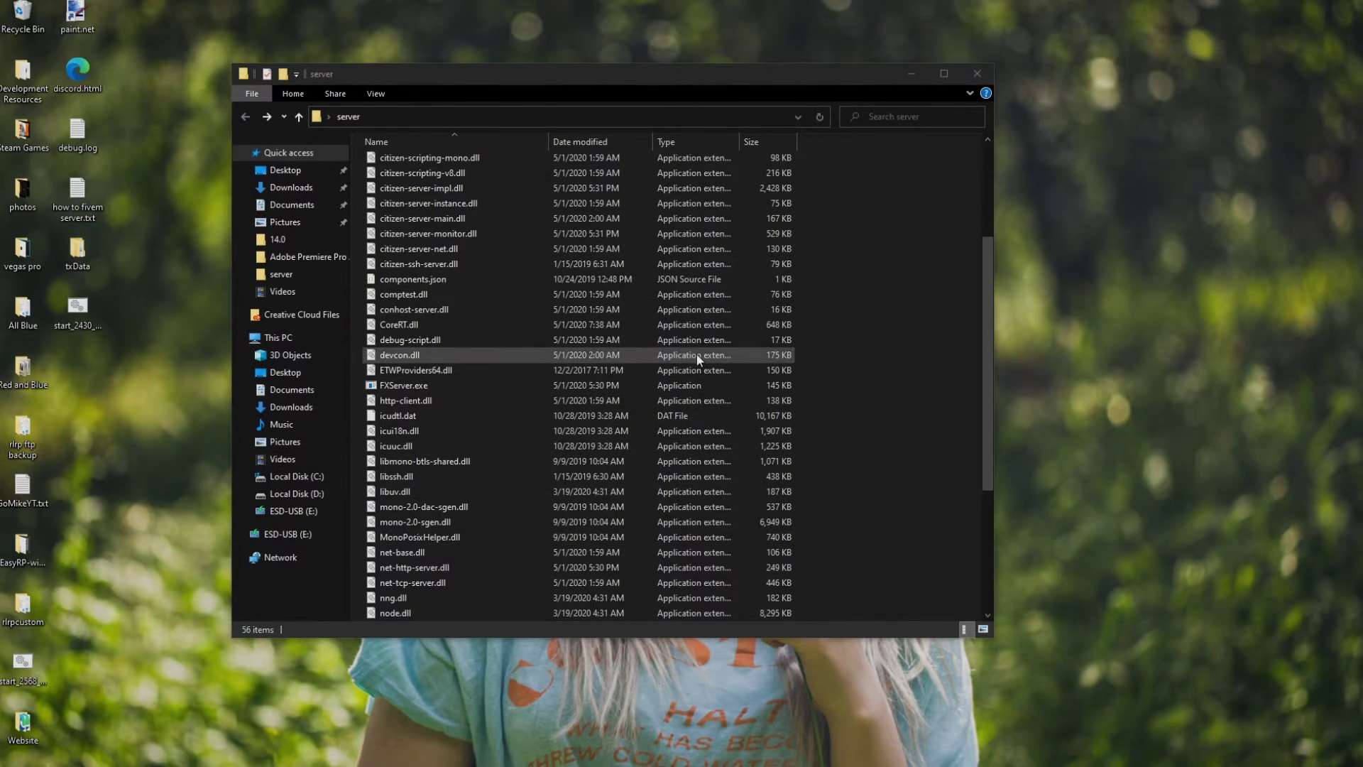
scroll(589, 316, "up", 4)
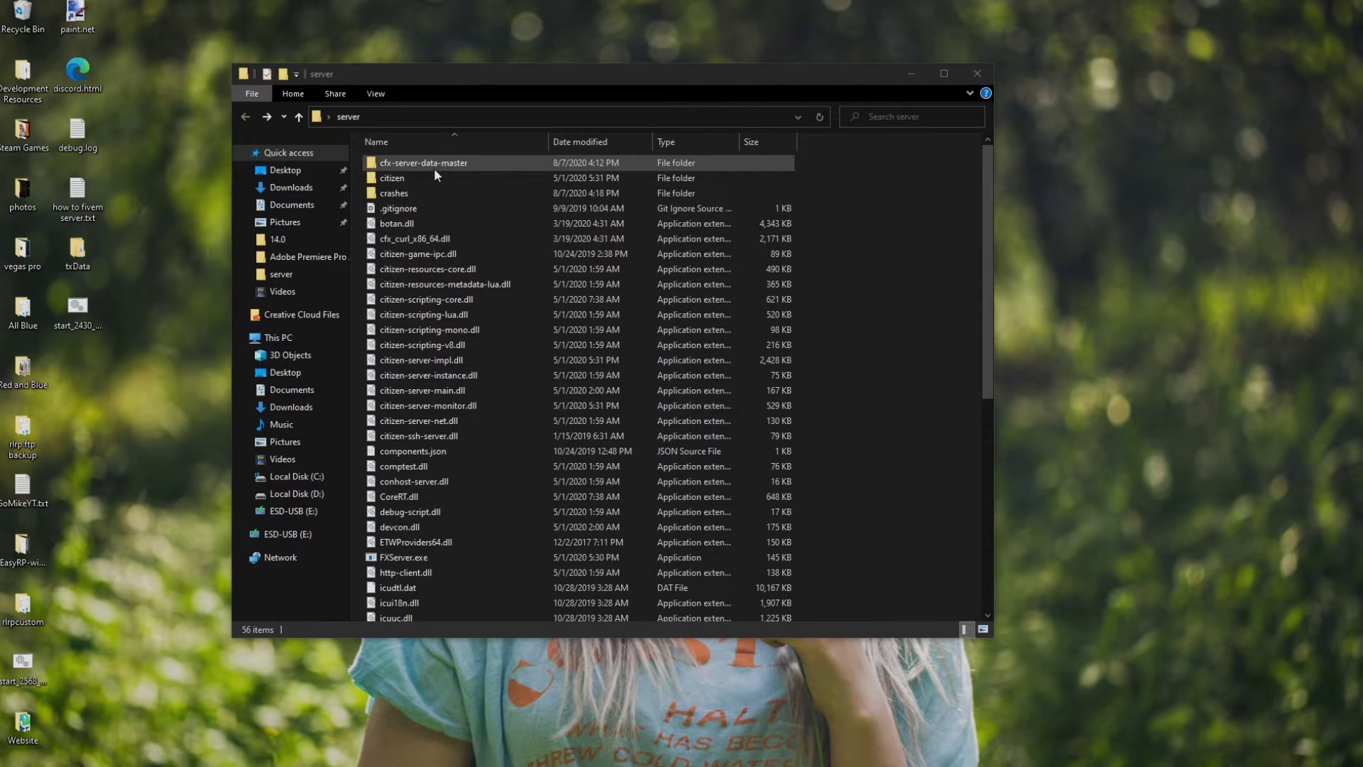
double_click(434, 169)
Open server.cfg and review the default resources and sv_scriptHookAllowed setting
double_click(425, 205)
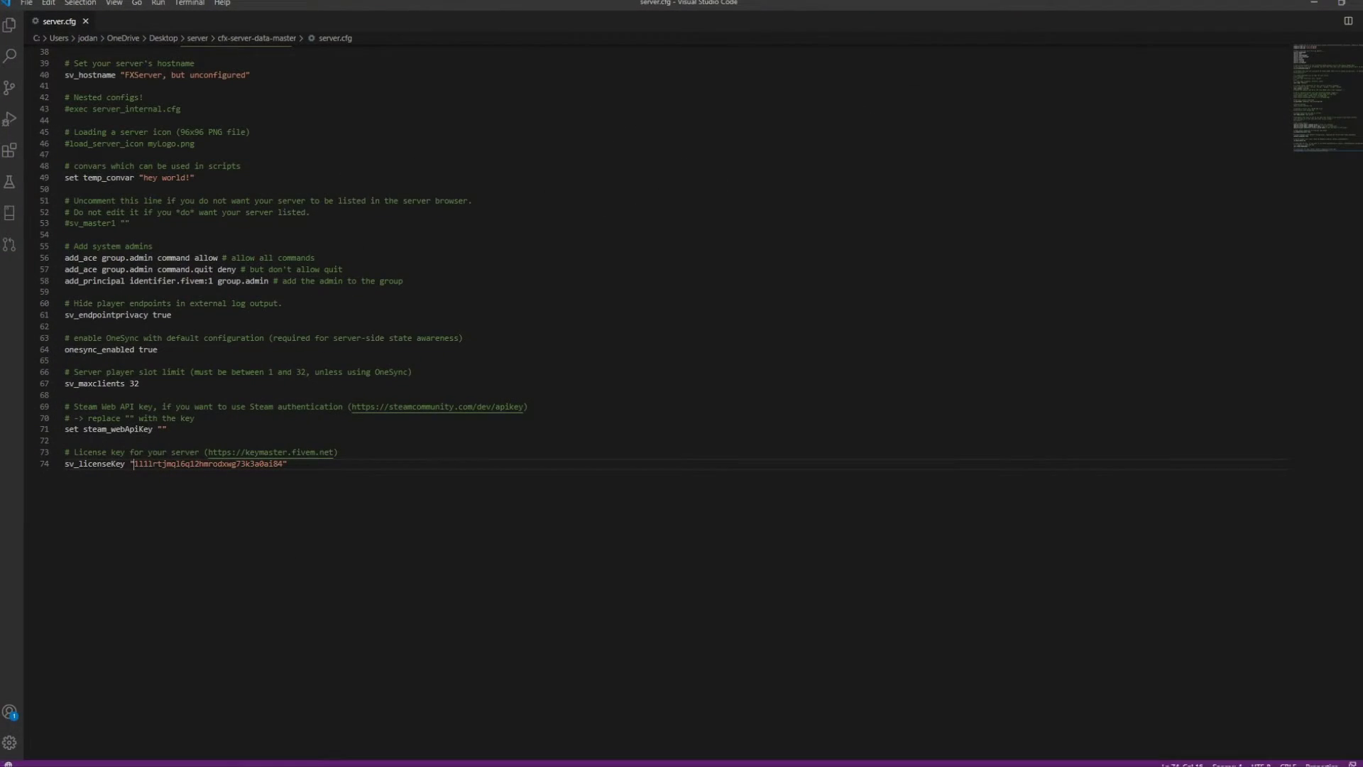
scroll(639, 355, "up", 10)
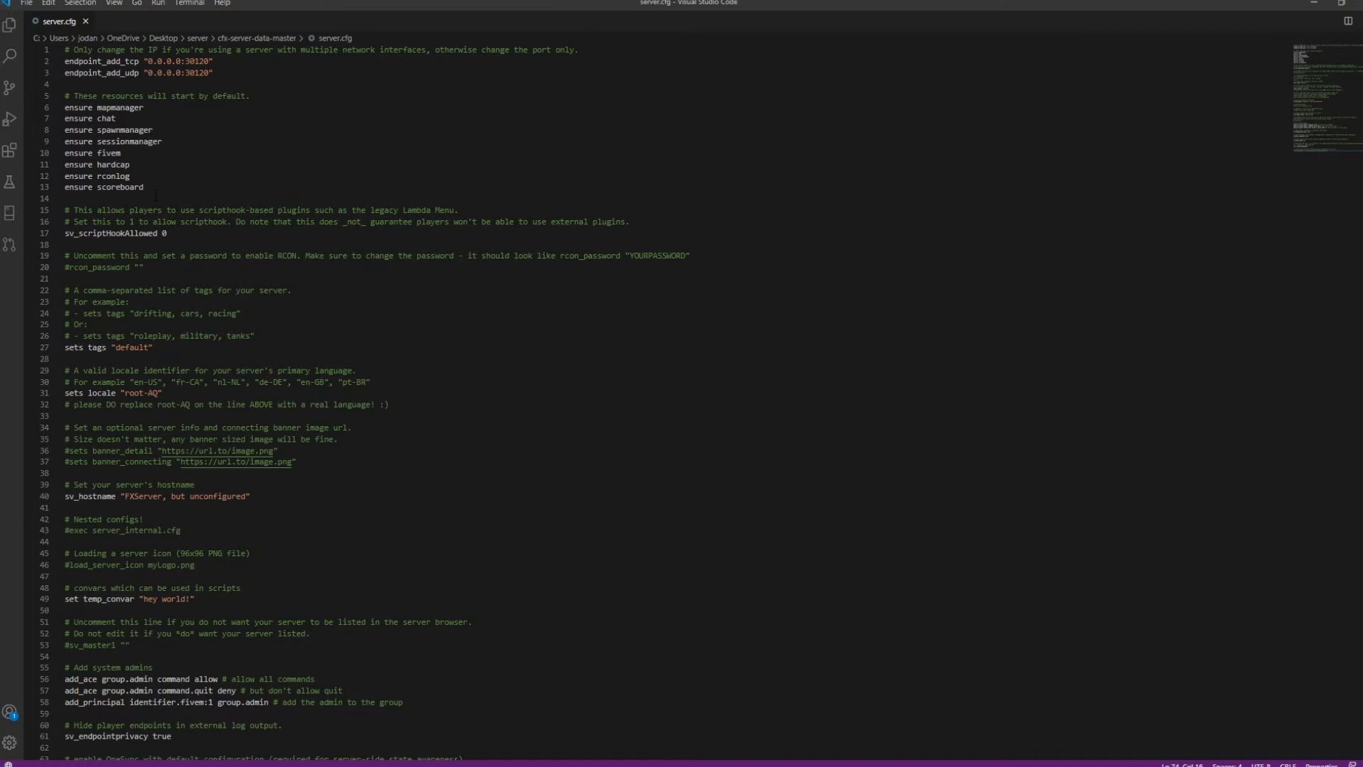
left_click(155, 196)
left_click(156, 192)
left_click_drag(65, 234, 156, 234)
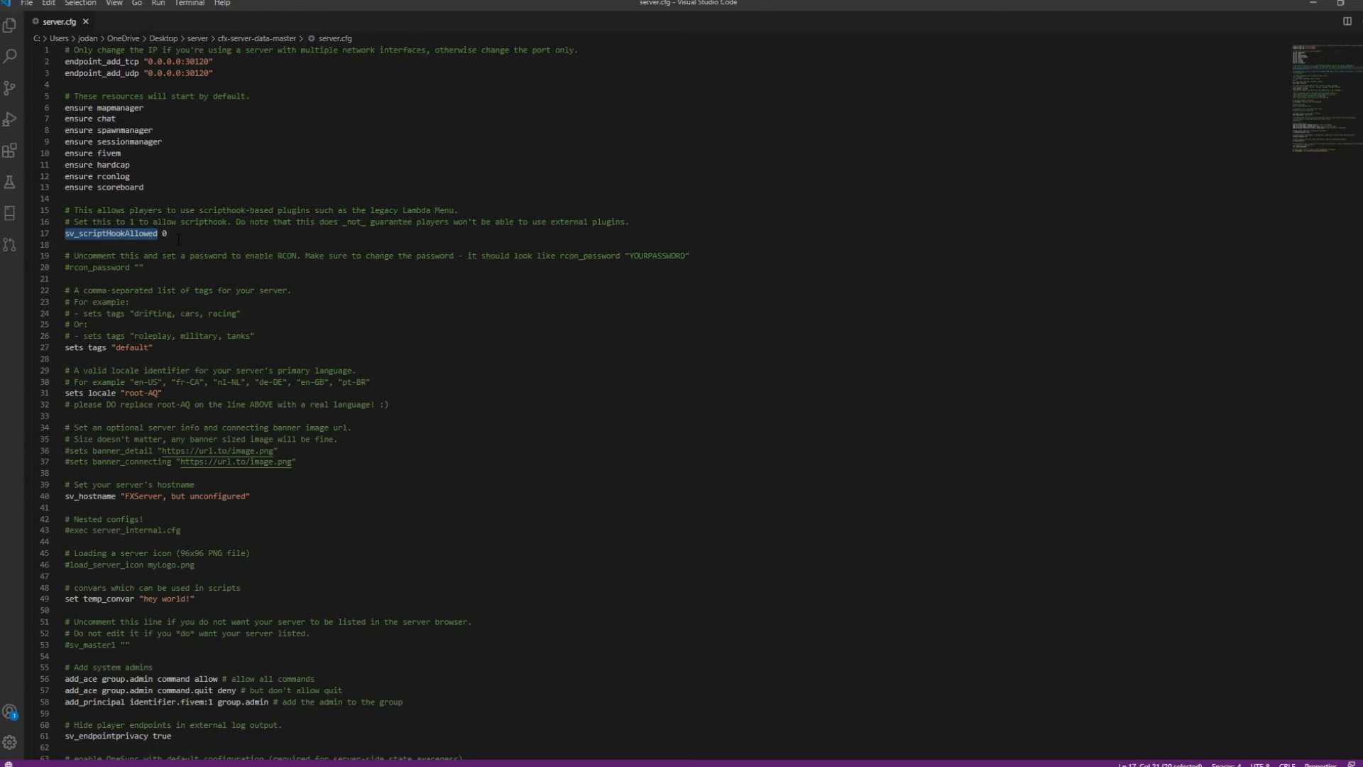
Enter a placeholder rcon_password, then re-comment the line and save server.cfg
left_click(65, 267)
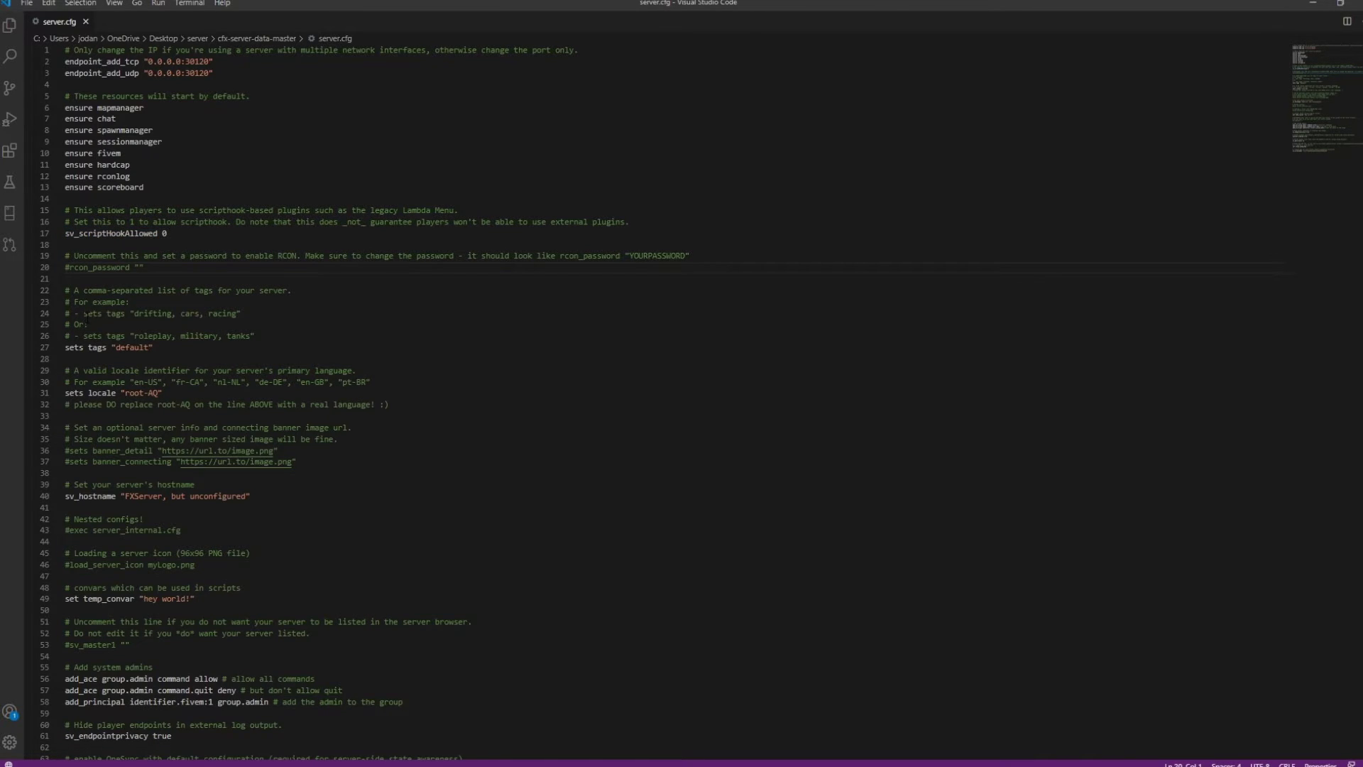
key("BackSpace")
left_click(134, 268)
type("test")
key("ctrl+s")
left_click(64, 268)
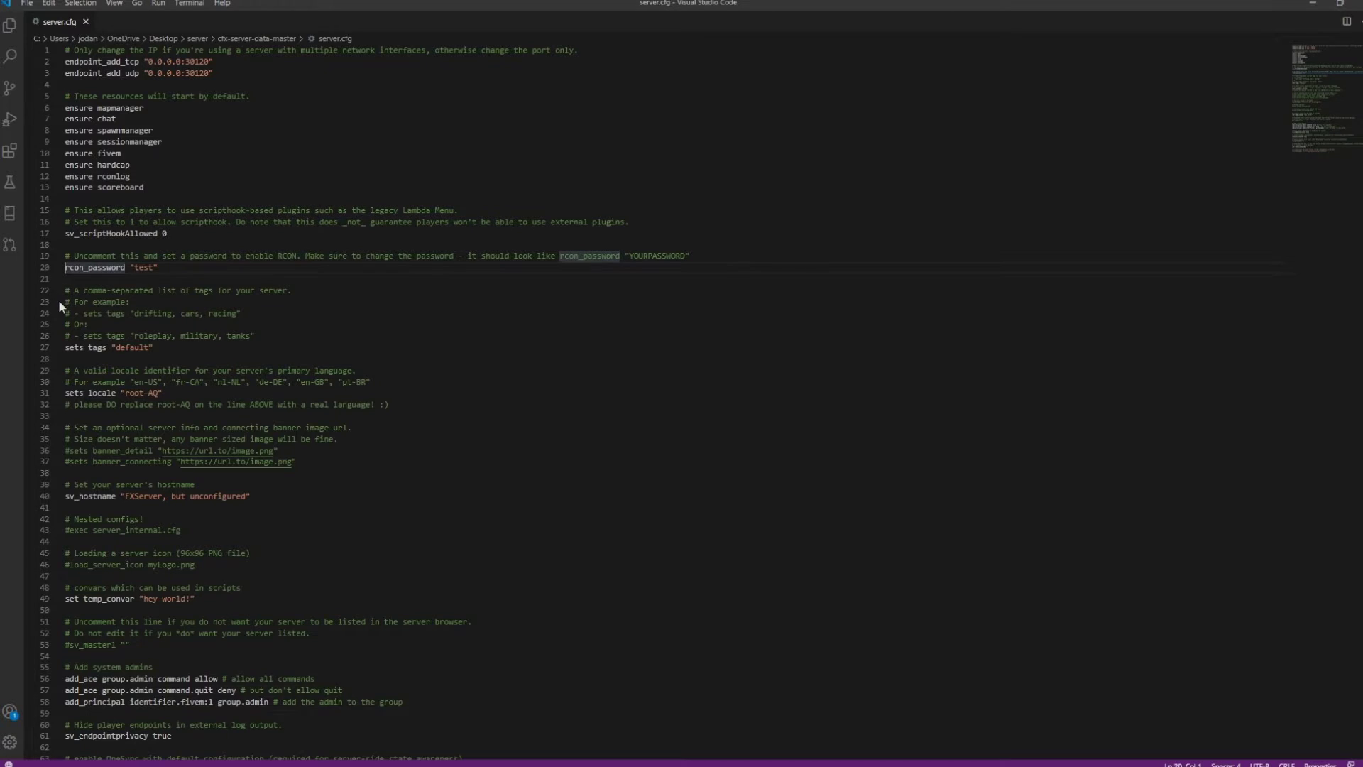
type("#")
key("ctrl+s")
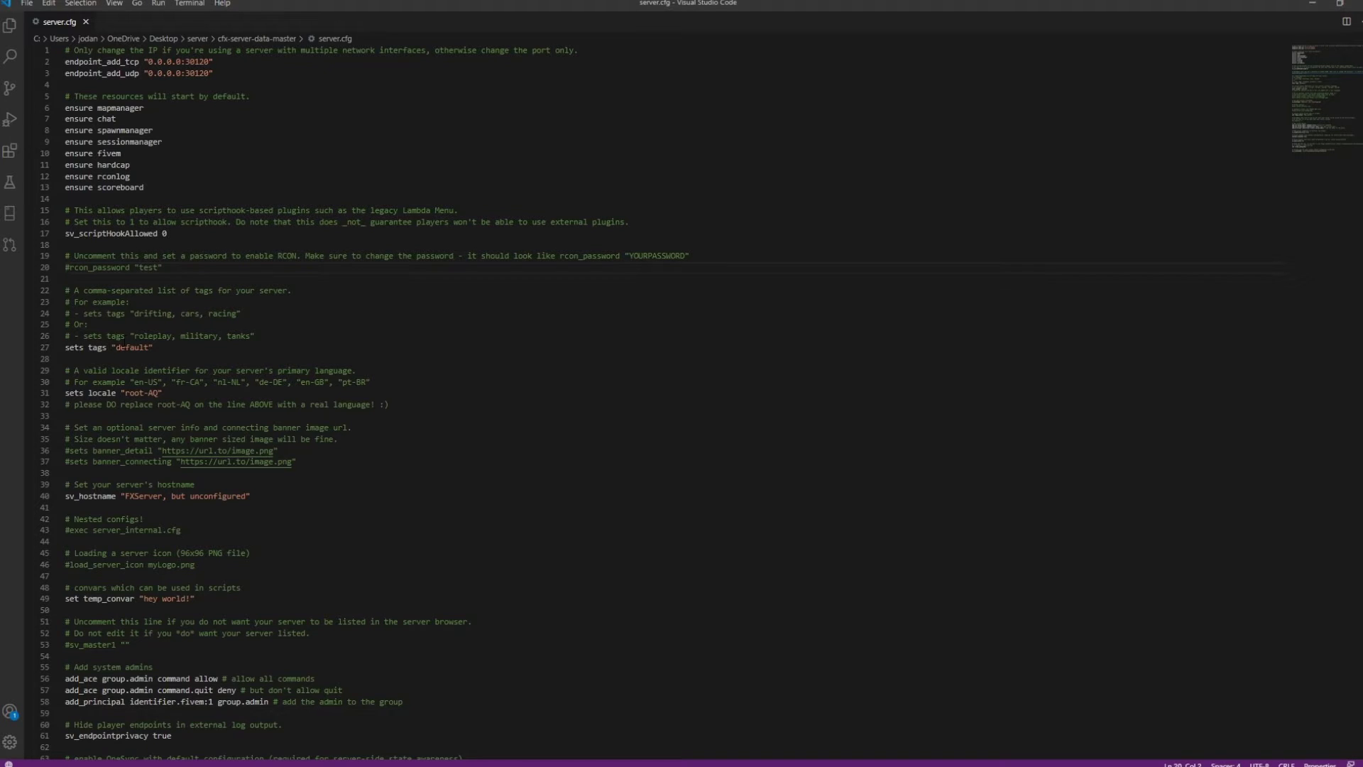
Replace the default tags on line 27 with custom tags including 2139 and youtube
left_click(131, 348)
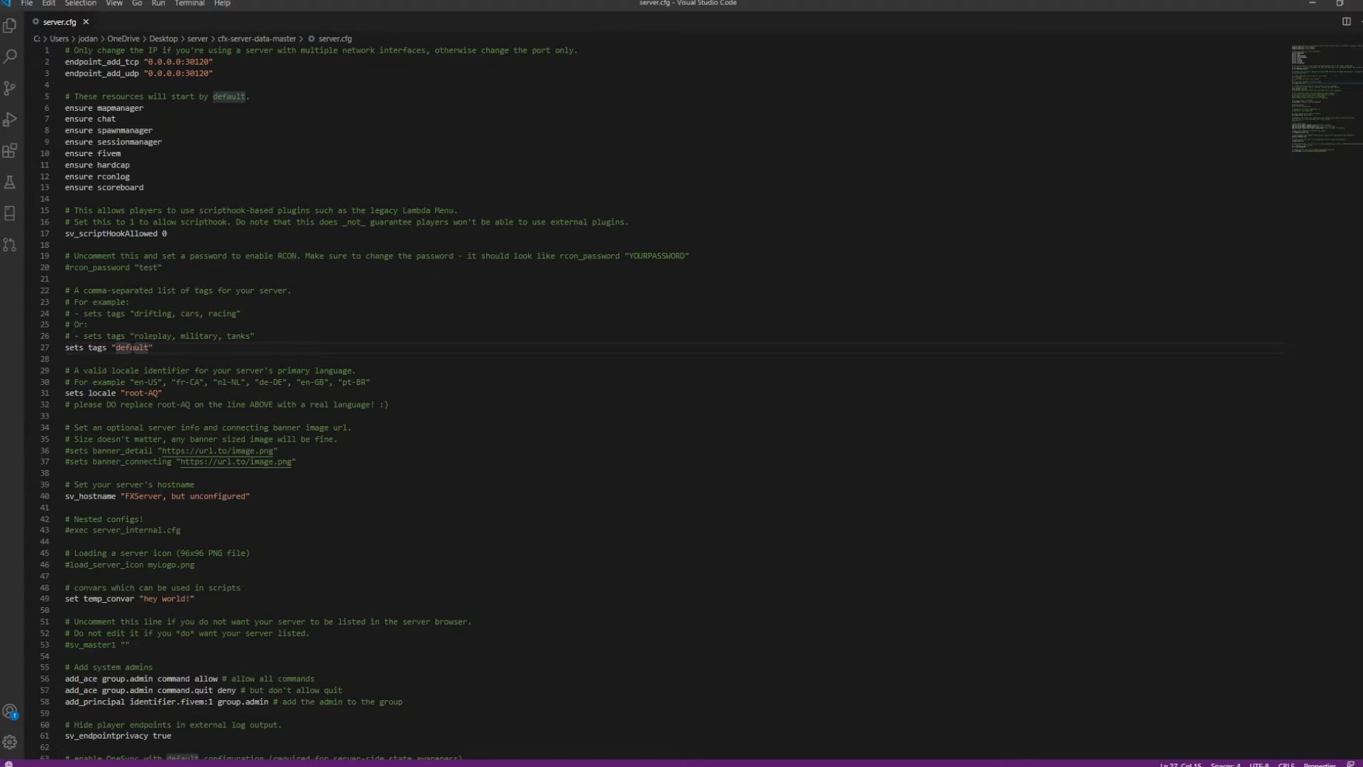
left_click_drag(131, 369, 125, 370)
double_click(131, 348)
type("jordan")
type(", 2139, you")
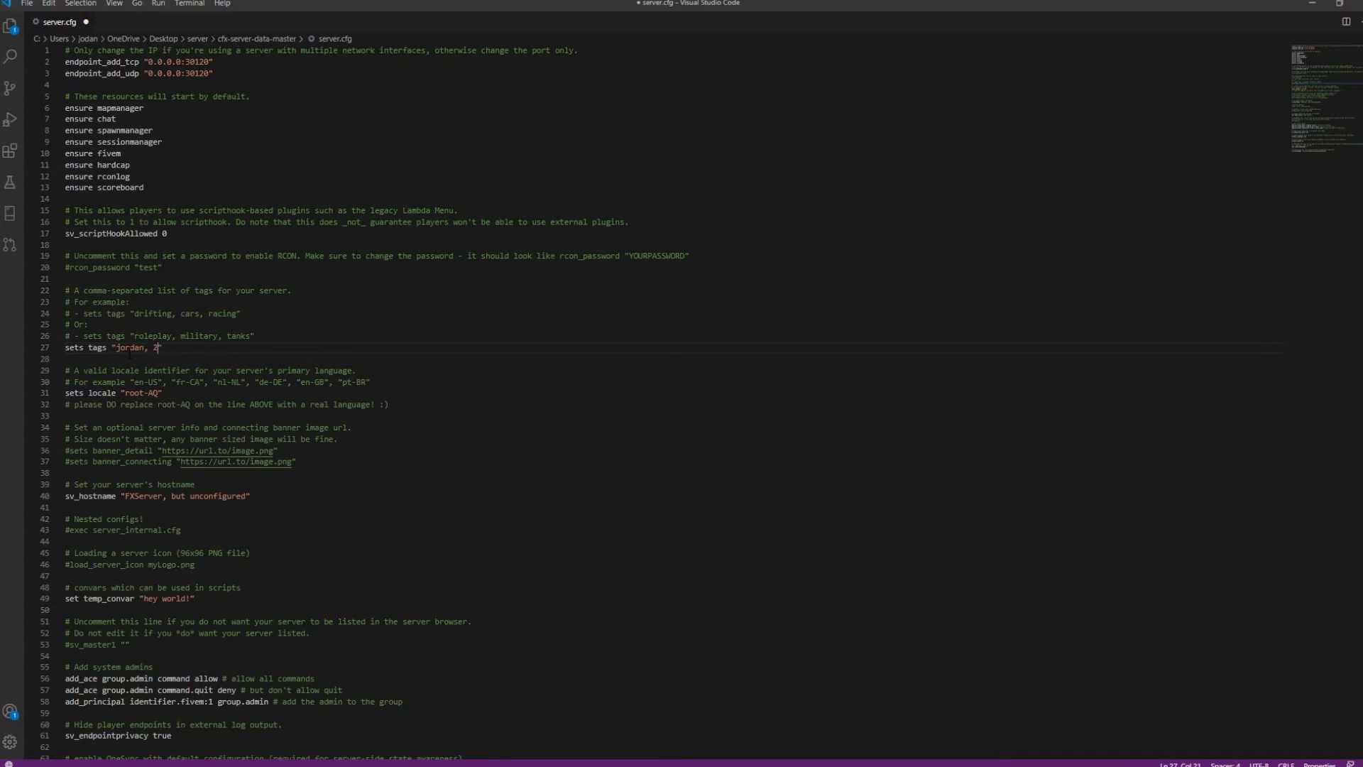
type("tube")
Change the locale from root-AQ to en-US and save server.cfg
left_click_drag(125, 393, 159, 393)
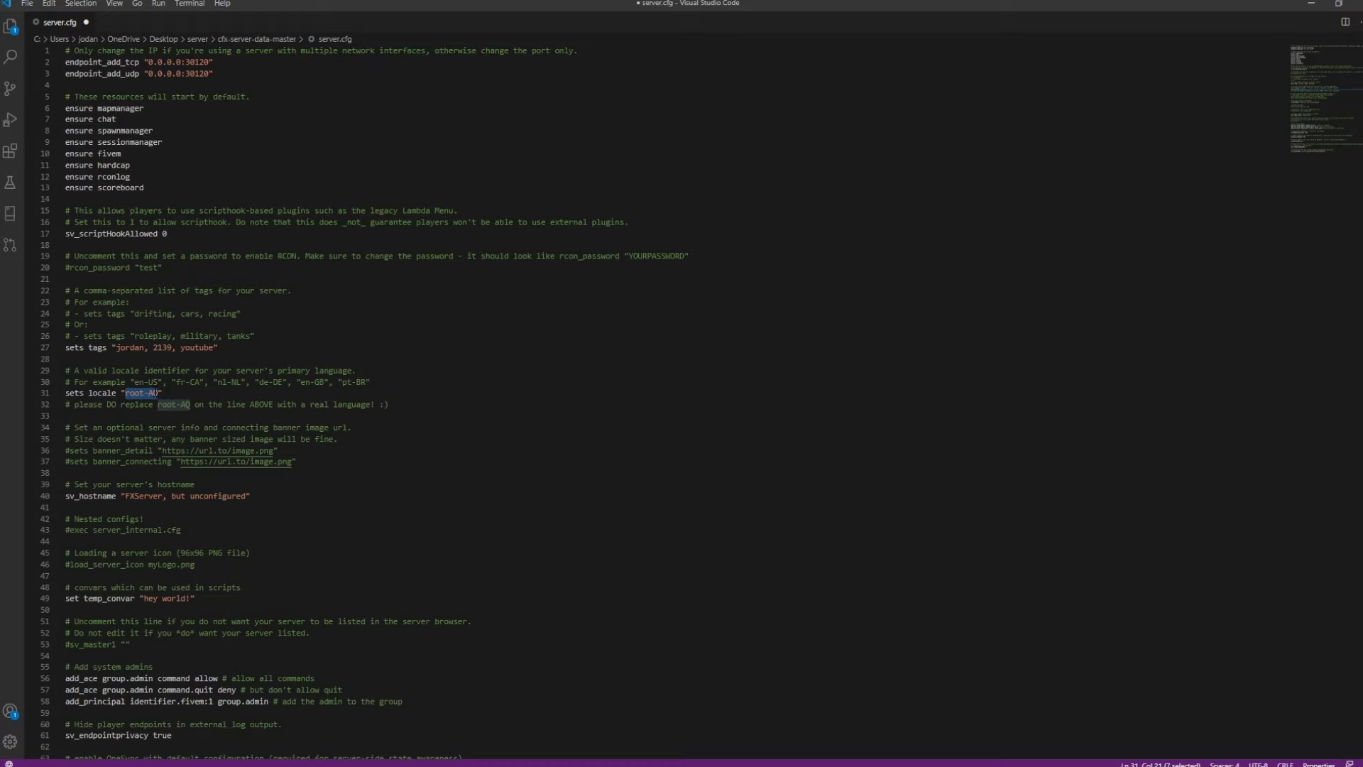
key("BackSpace")
type("en-US")
key("ctrl+s")
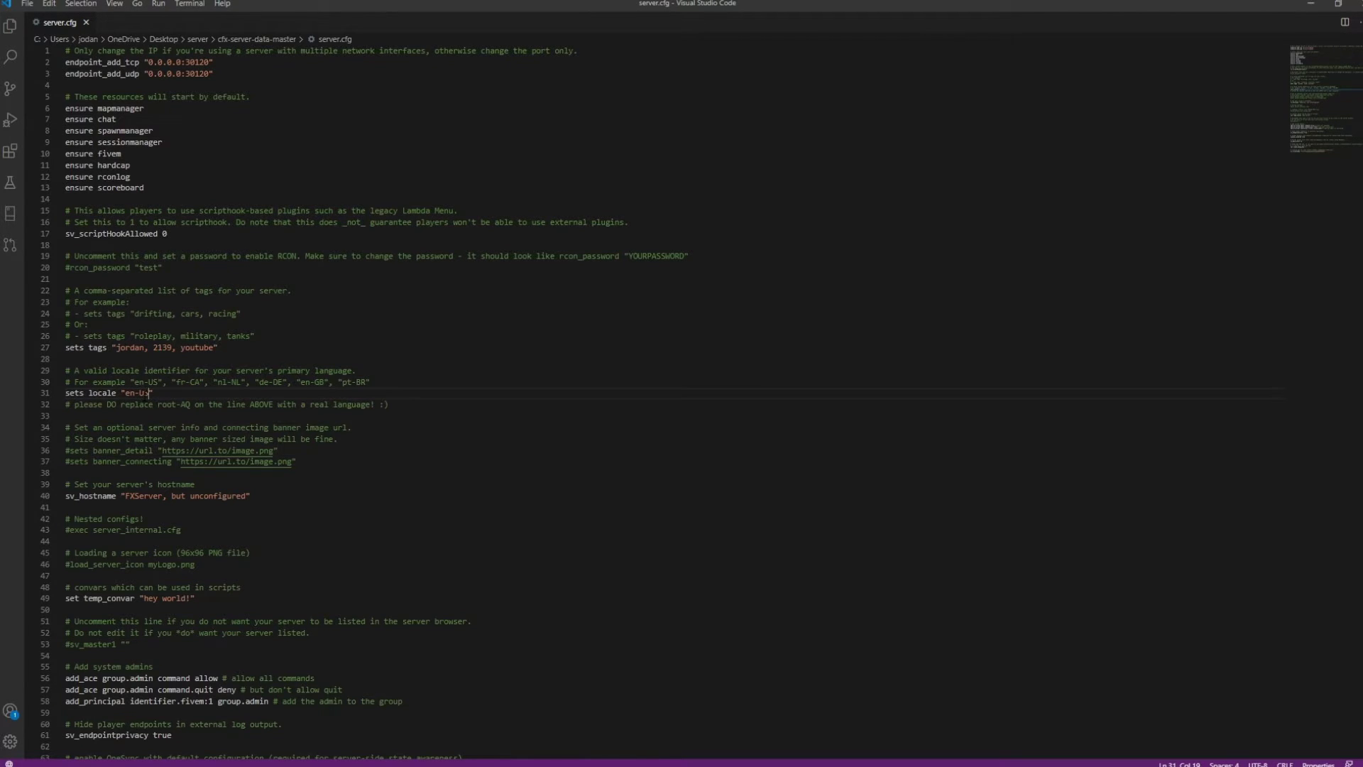
left_click_drag(138, 382, 152, 382)
left_click(121, 426)
Leave the banner_detail and banner_connecting lines commented out and save server.cfg
left_click(68, 450)
key("BackSpace")
left_click(66, 461)
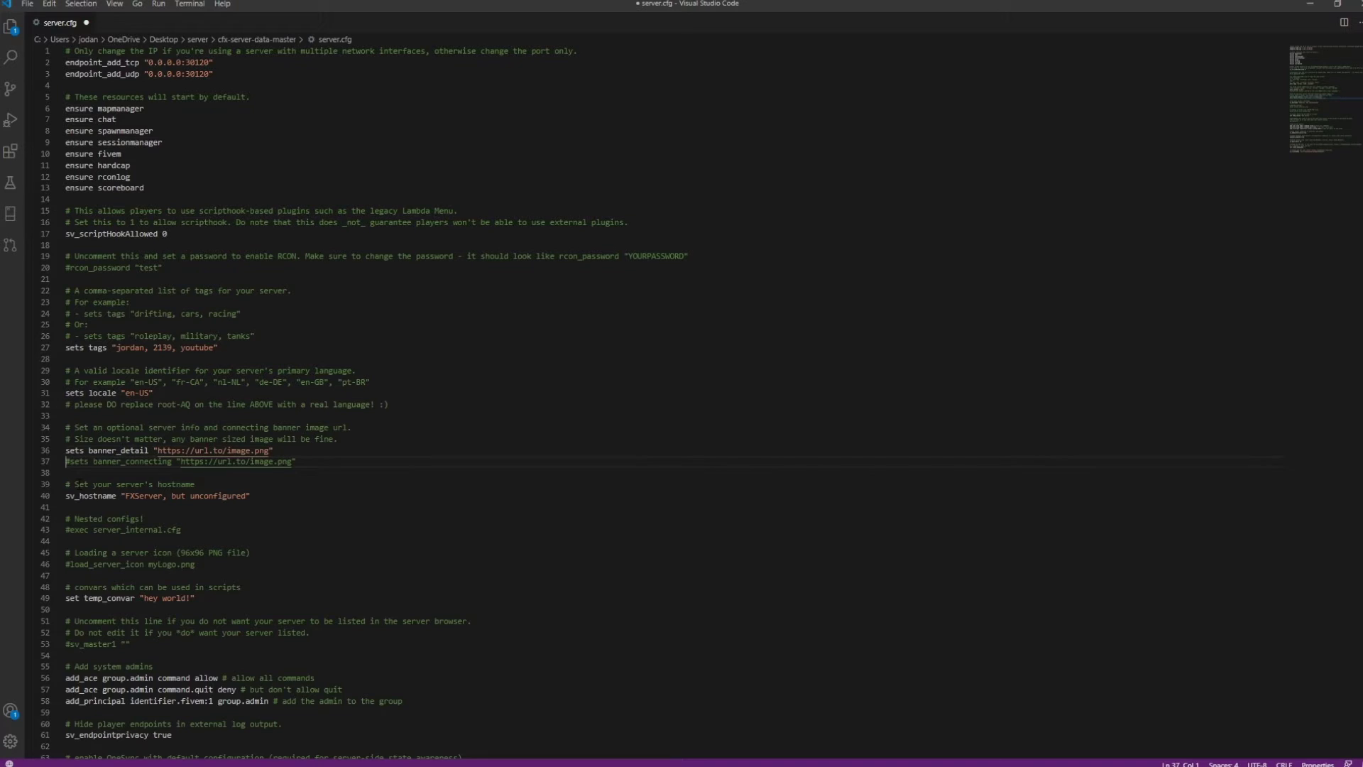
key("Delete")
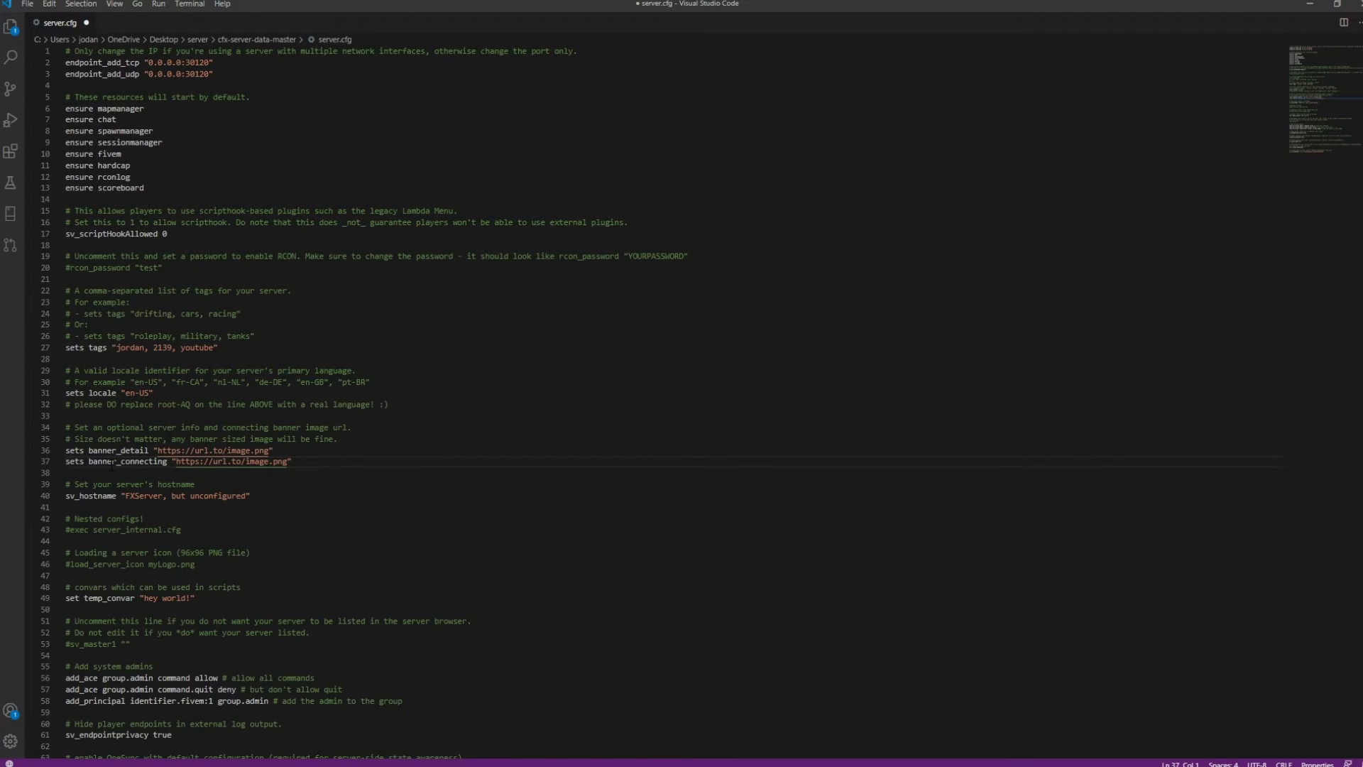
type("#")
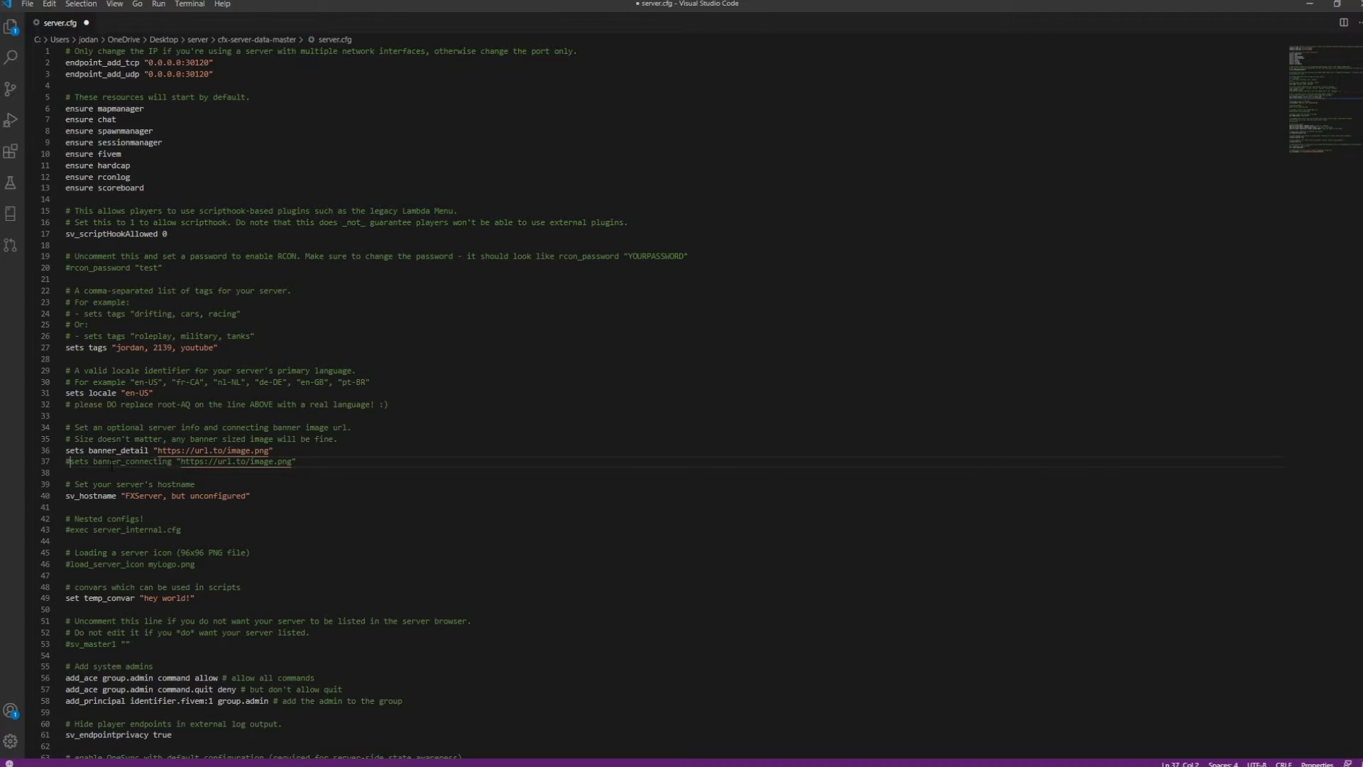
key("Up")
key("Home")
type("#")
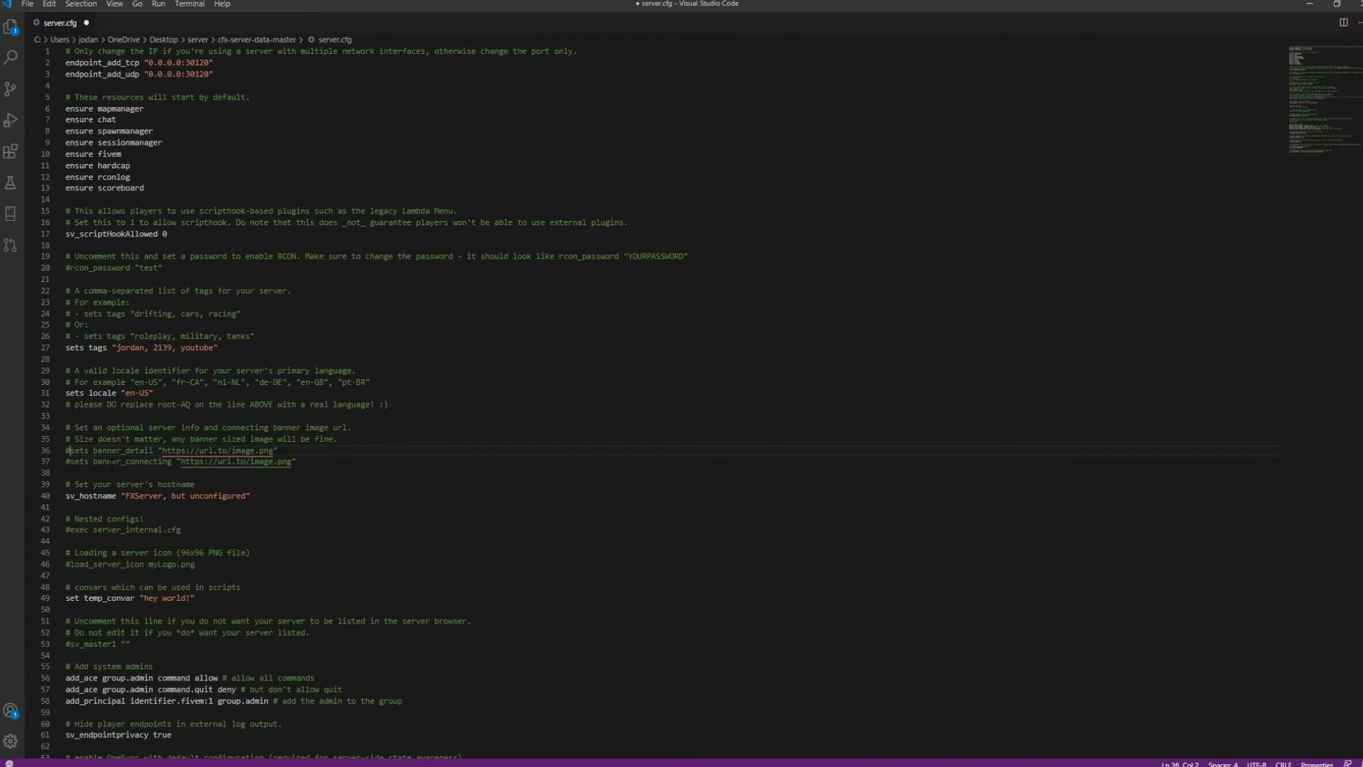
key("ctrl+s")
Replace the default sv_hostname with a custom test server name and save
double_click(105, 498)
left_click_drag(125, 497, 246, 497)
type("Jorda")
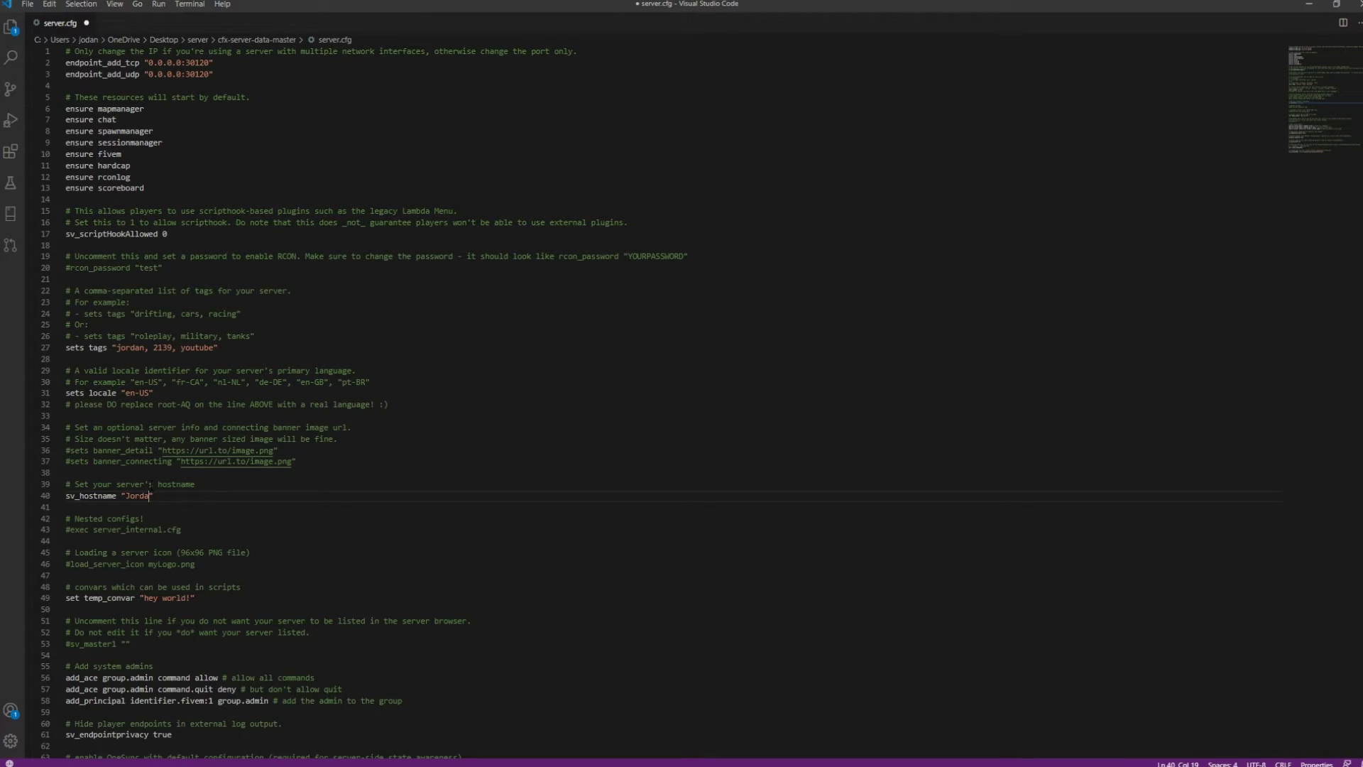
type("n's Test Server")
key("ctrl+s")
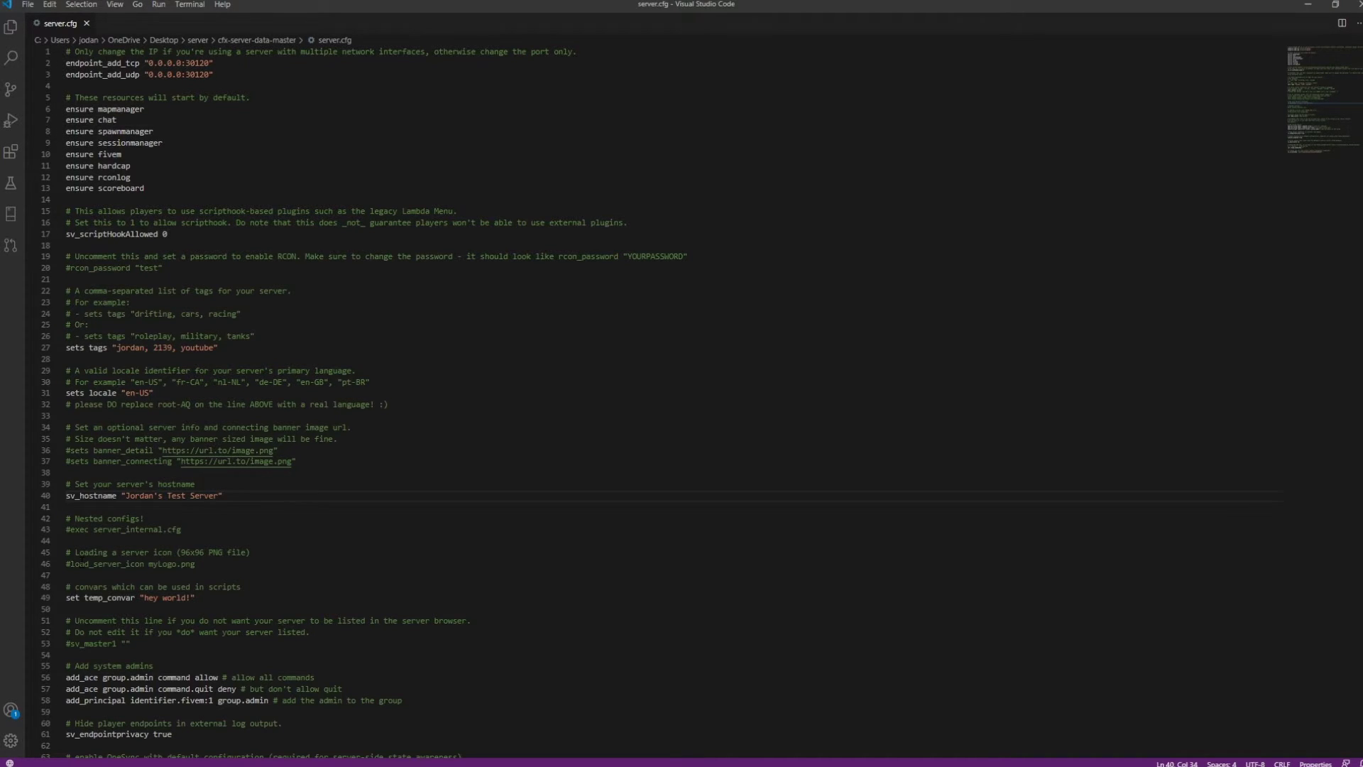
Uncomment the load_server_icon myLogo.png line and save server.cfg
left_click(73, 566)
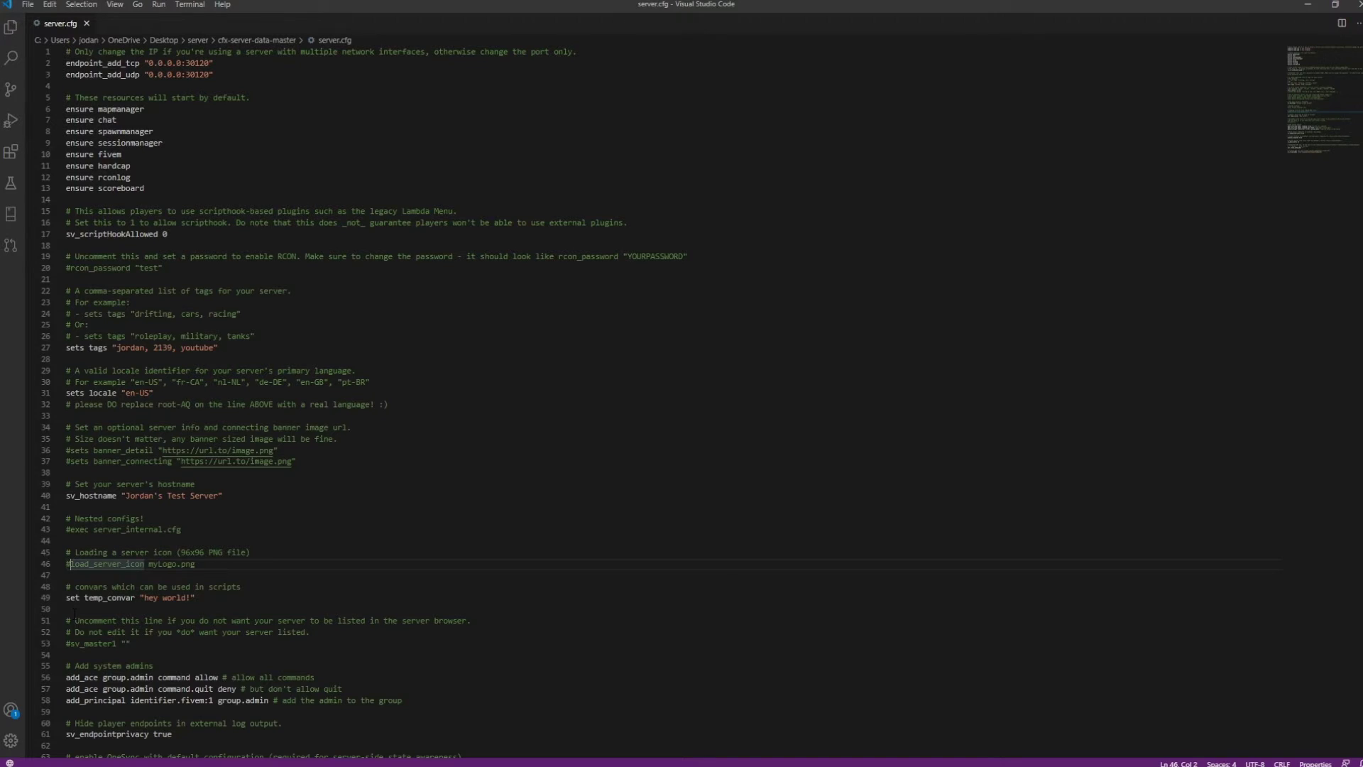
key("BackSpace")
key("ctrl+s")
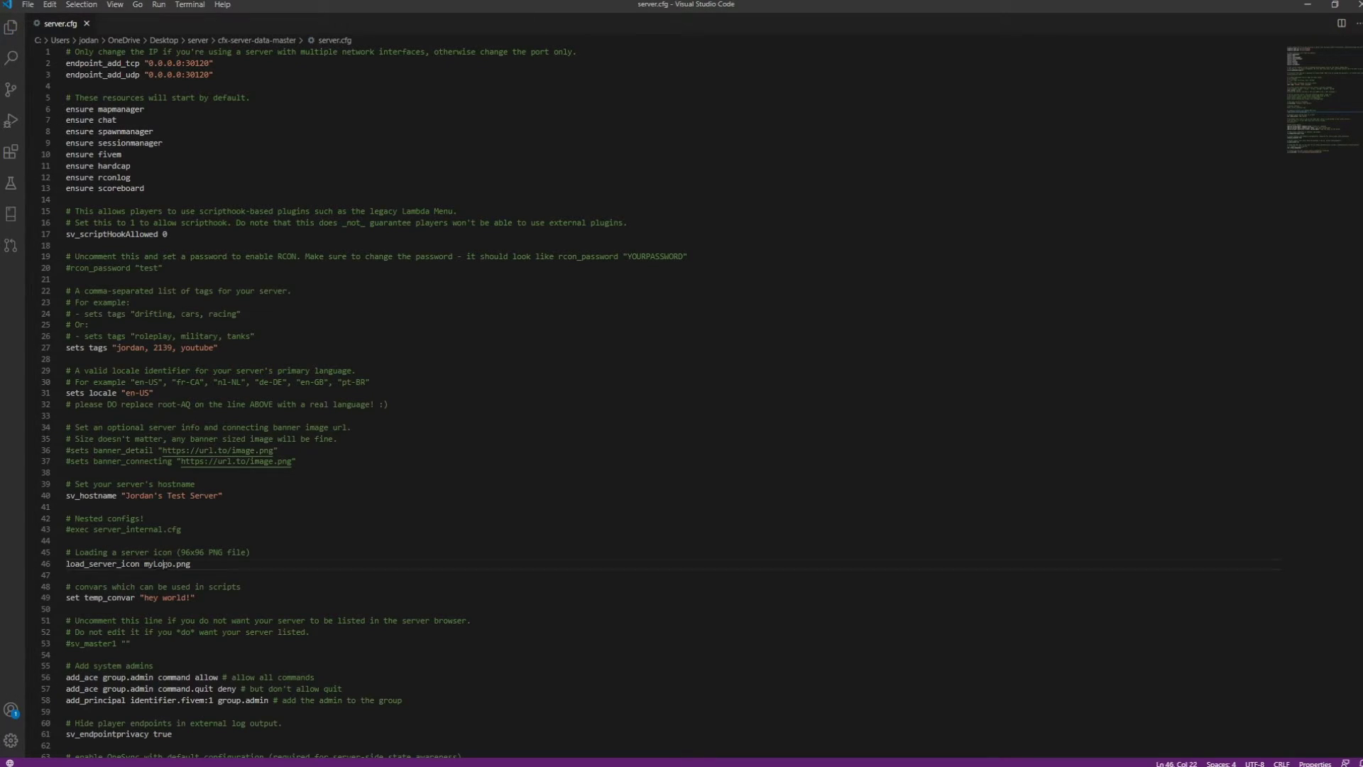
double_click(158, 563)
left_click(201, 573)
double_click(159, 565)
left_click(247, 574)
Show server.cfg's folder in File Explorer, then close it
key("alt+Tab")
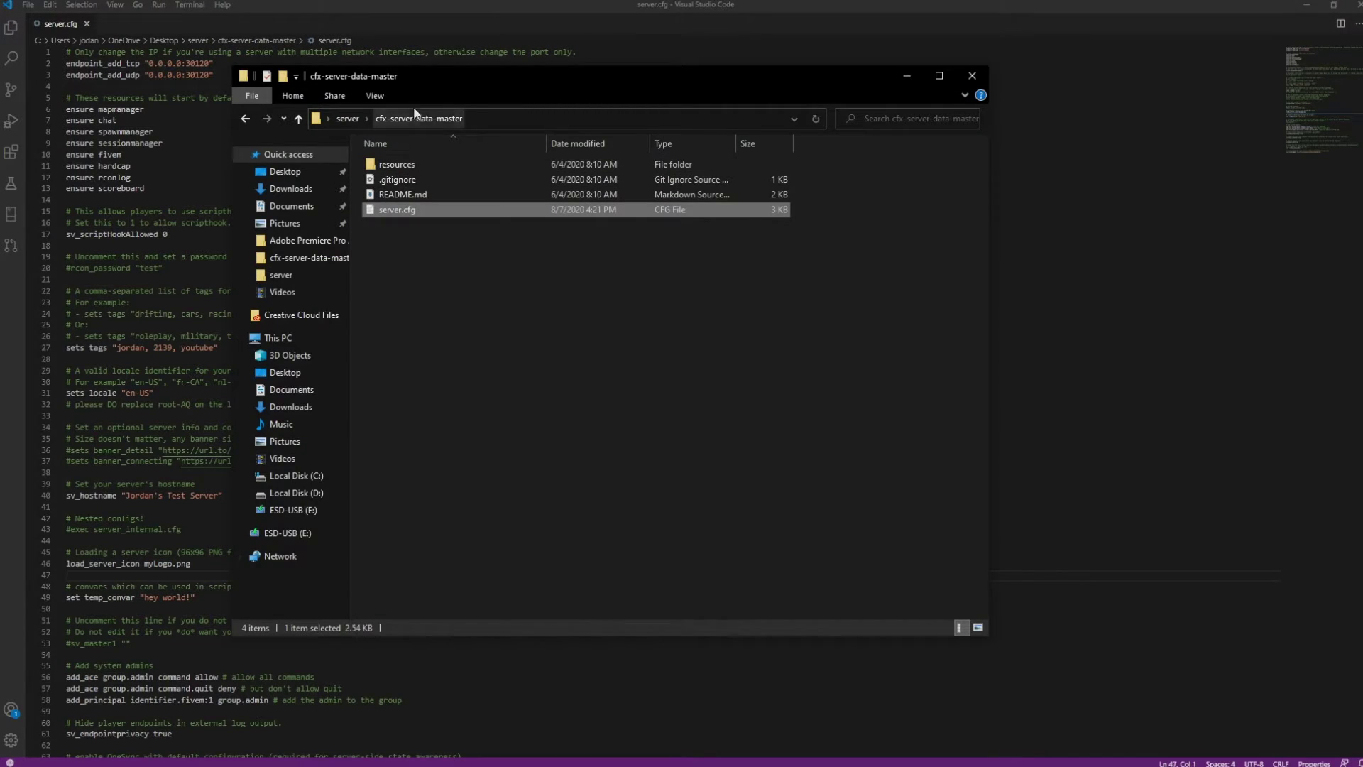
left_click_drag(671, 81, 543, 96)
key("alt+Tab")
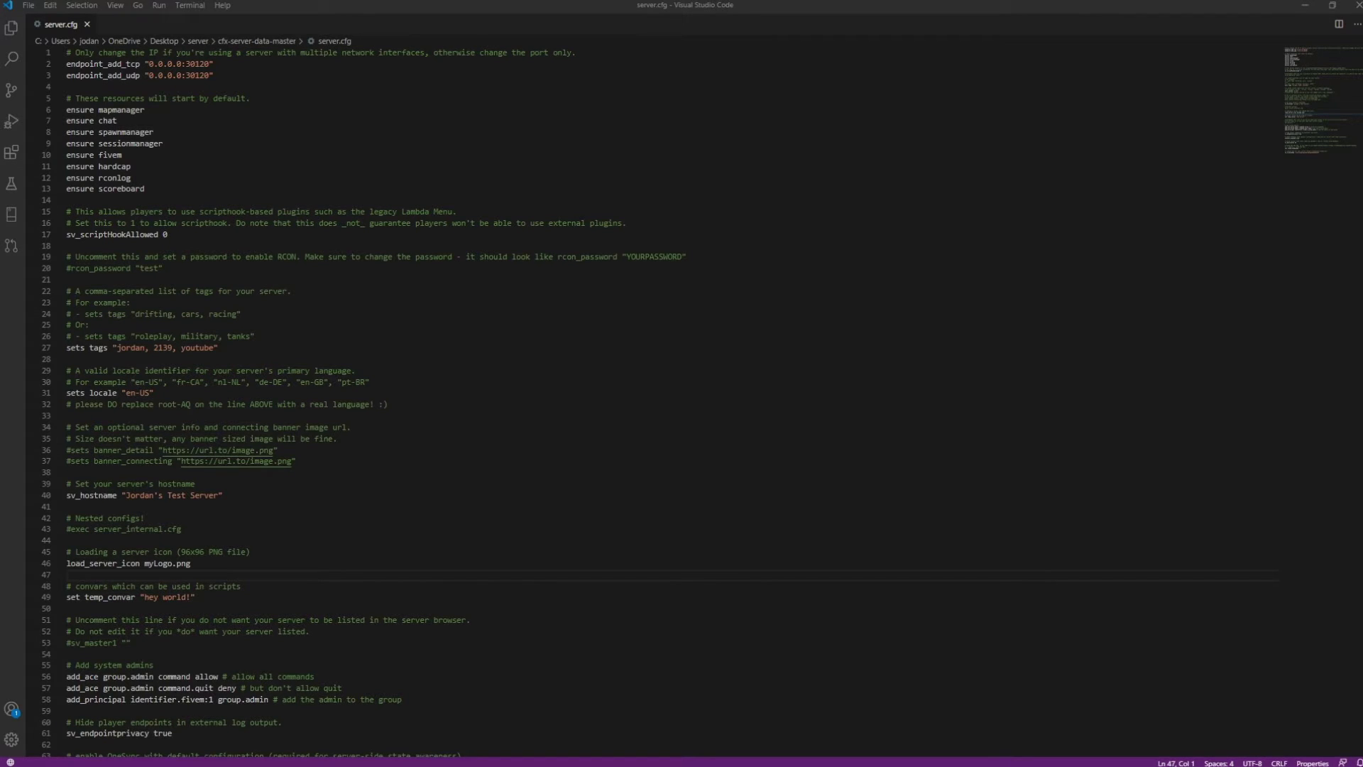
Open pfp.png from the desktop in paint.net
left_click(1305, 5)
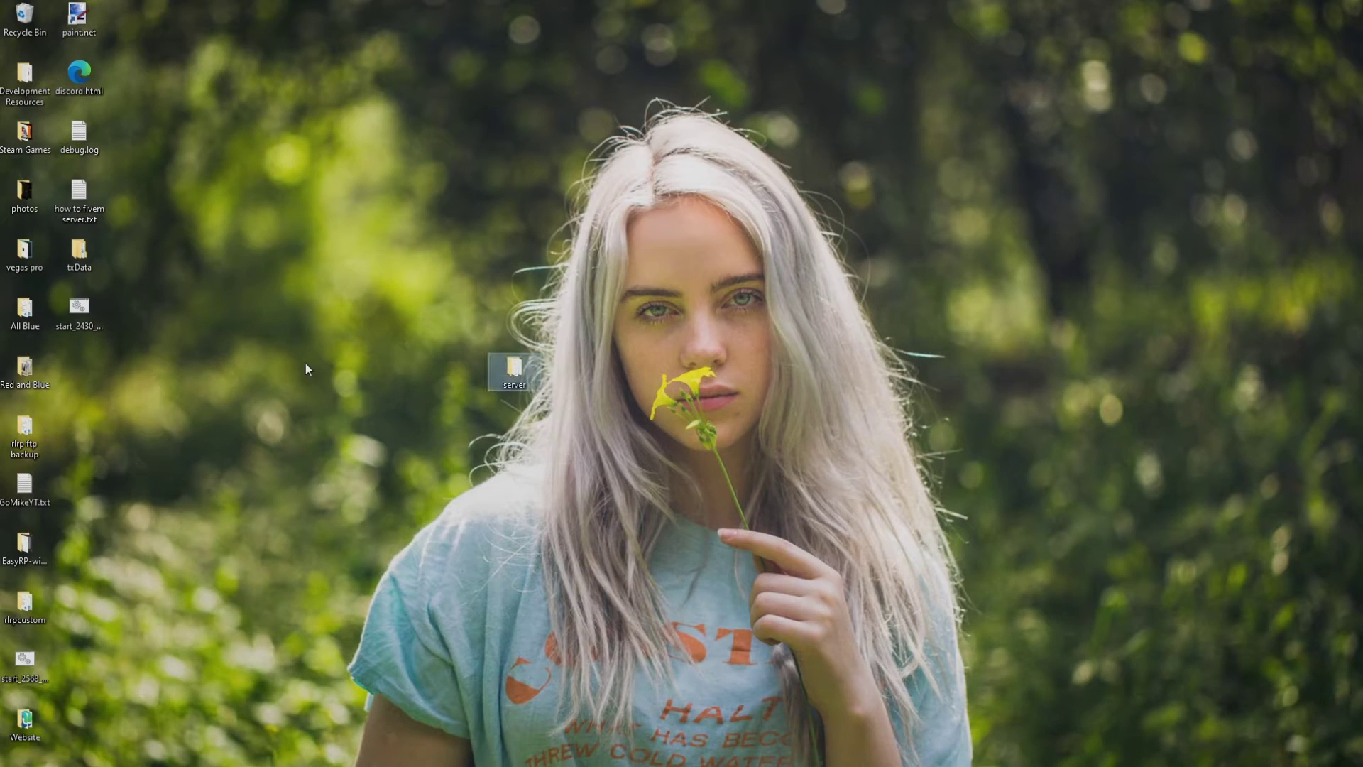
left_click(77, 376)
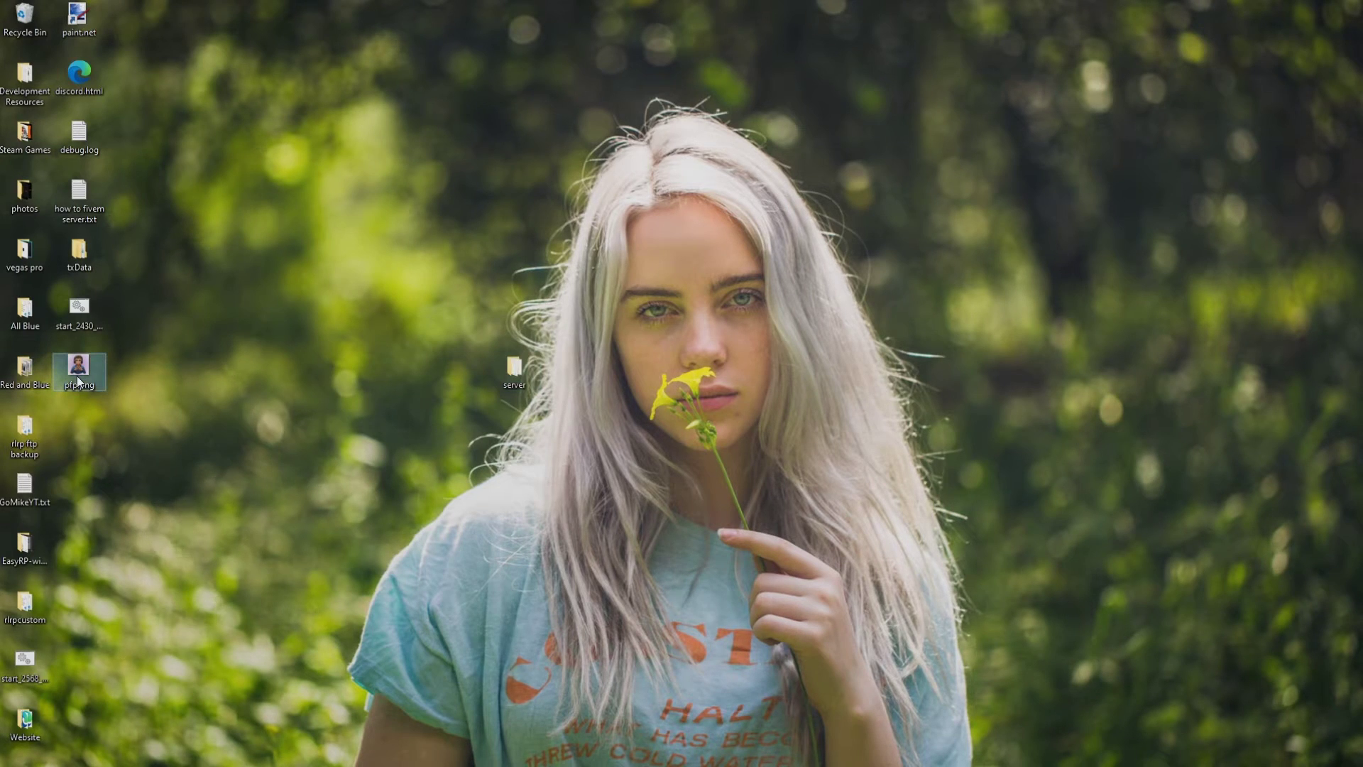
right_click(77, 376)
mouse_move(277, 525)
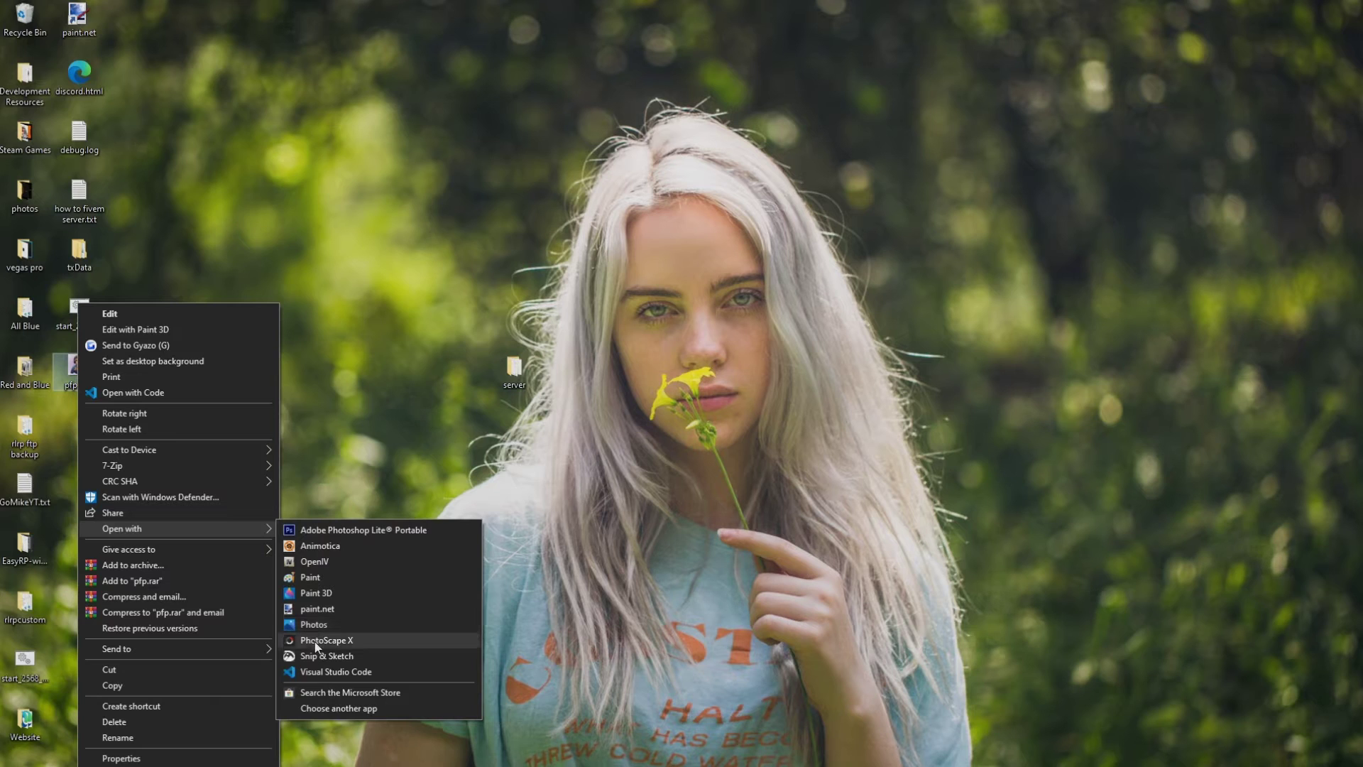
left_click(318, 608)
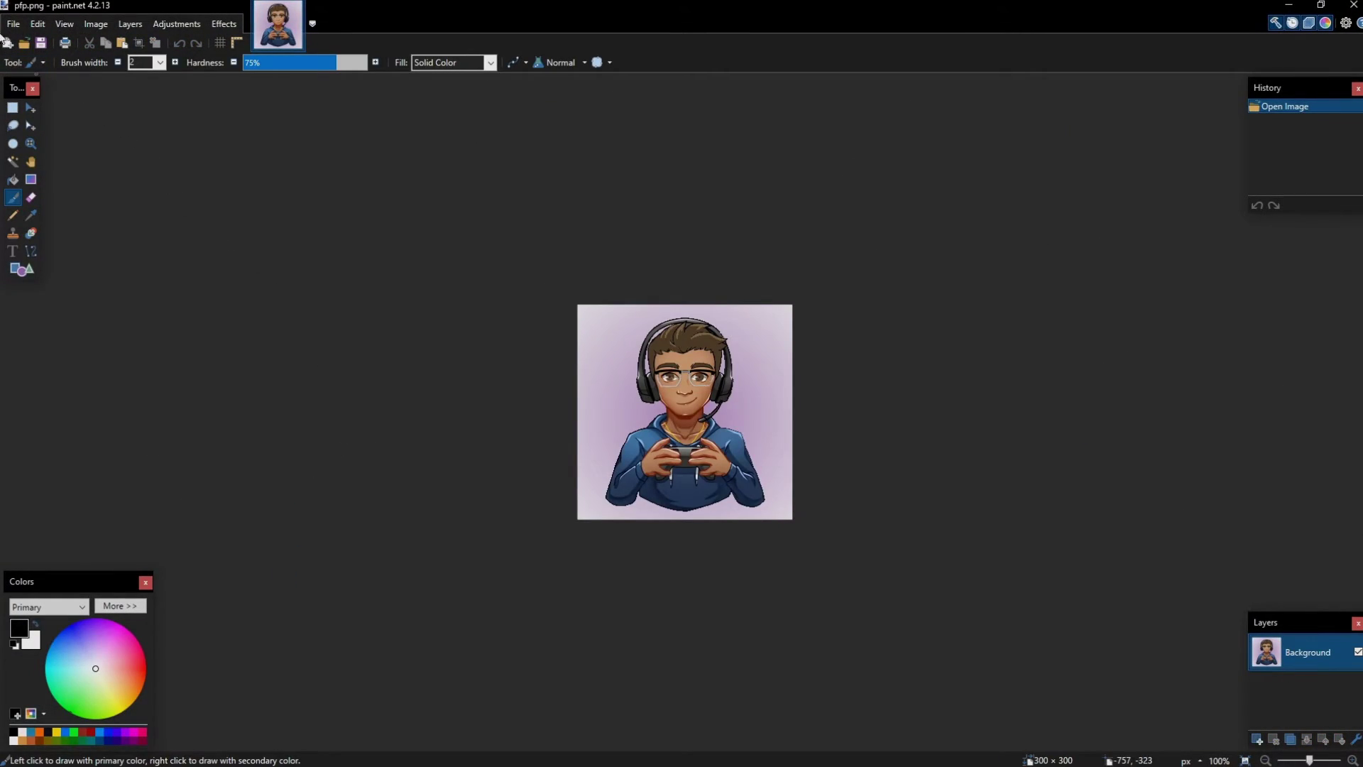
Resize the image to 96 × 96 pixels
left_click(15, 24)
left_click(38, 23)
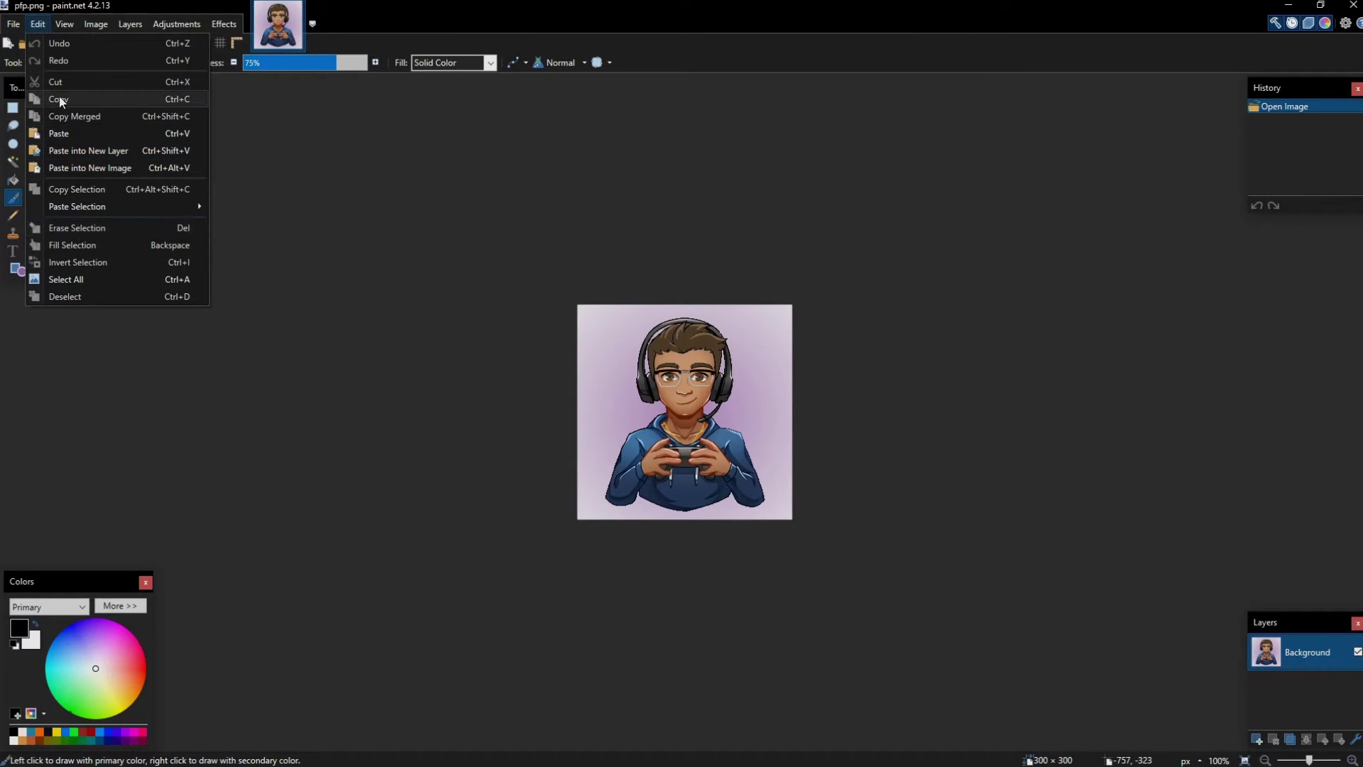
mouse_move(96, 23)
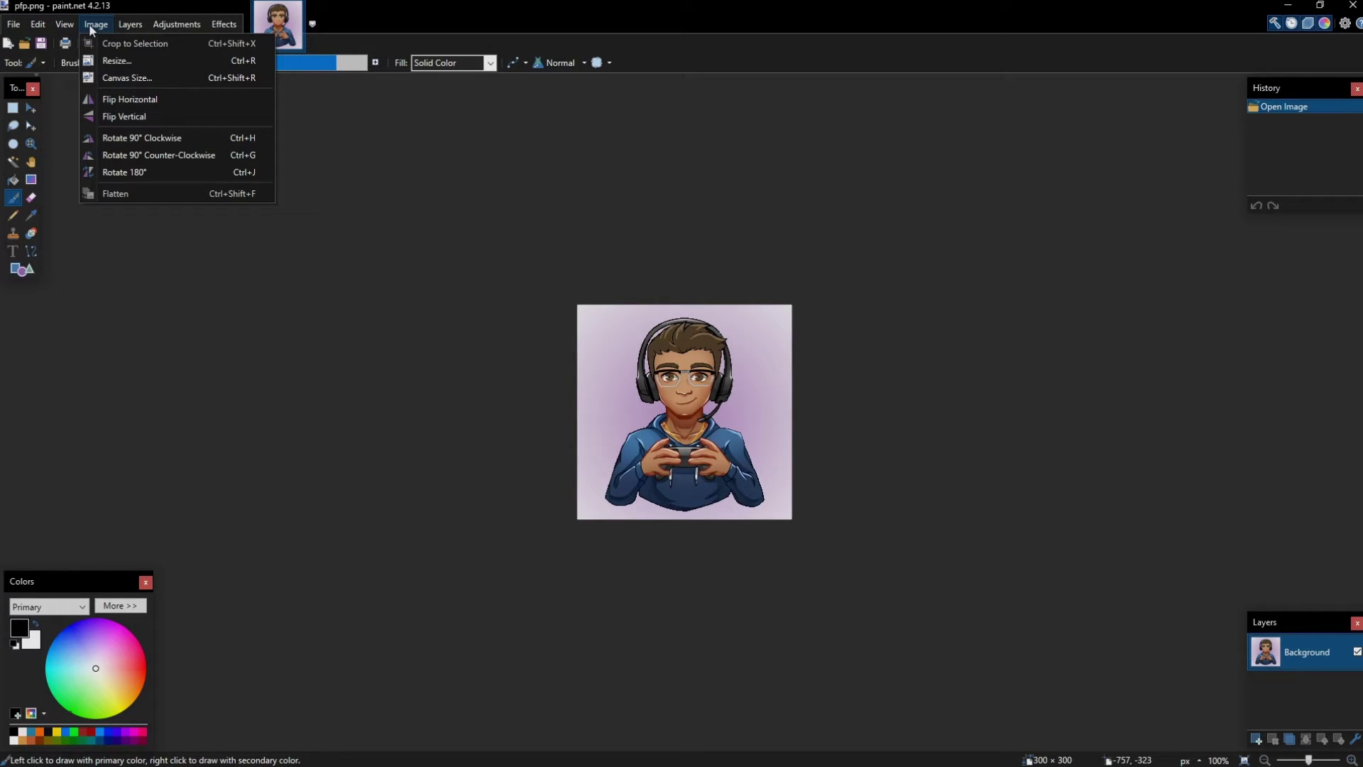
left_click(122, 62)
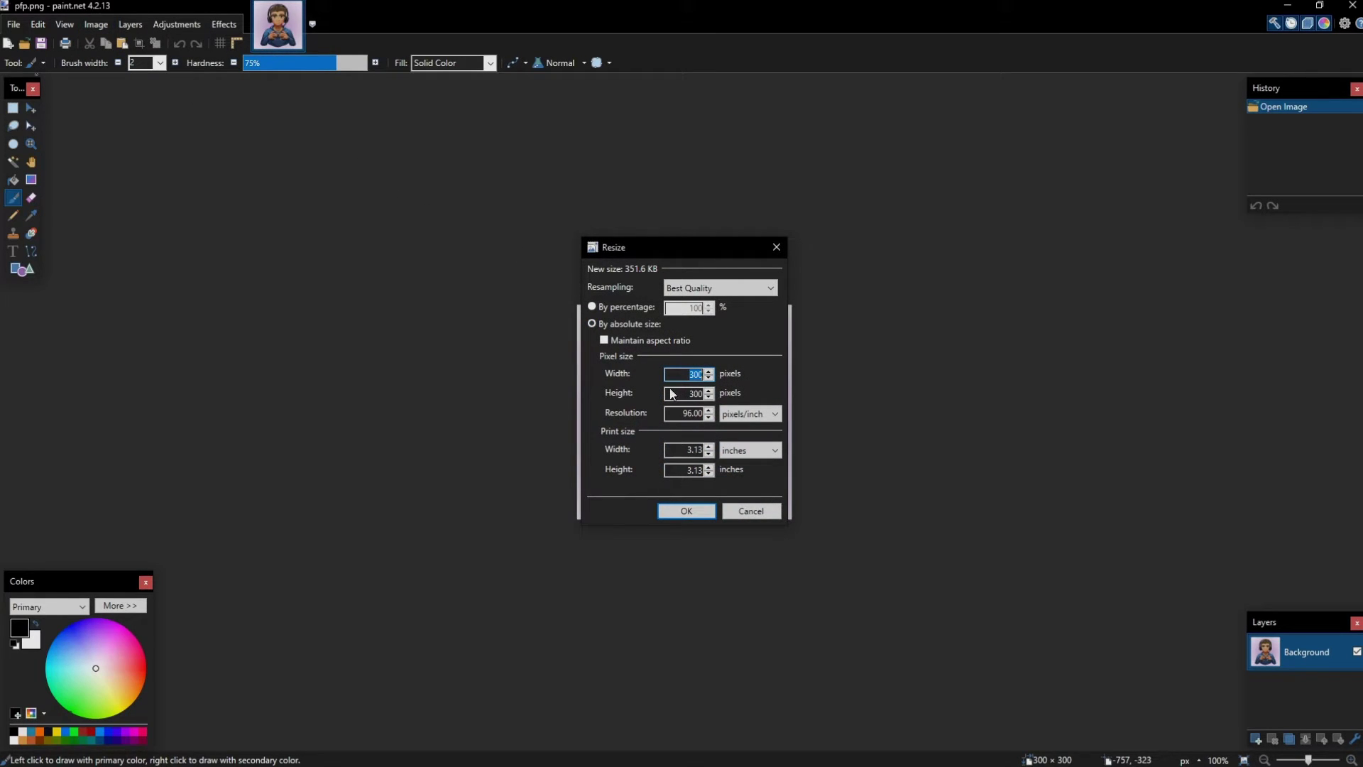
type("96")
double_click(689, 393)
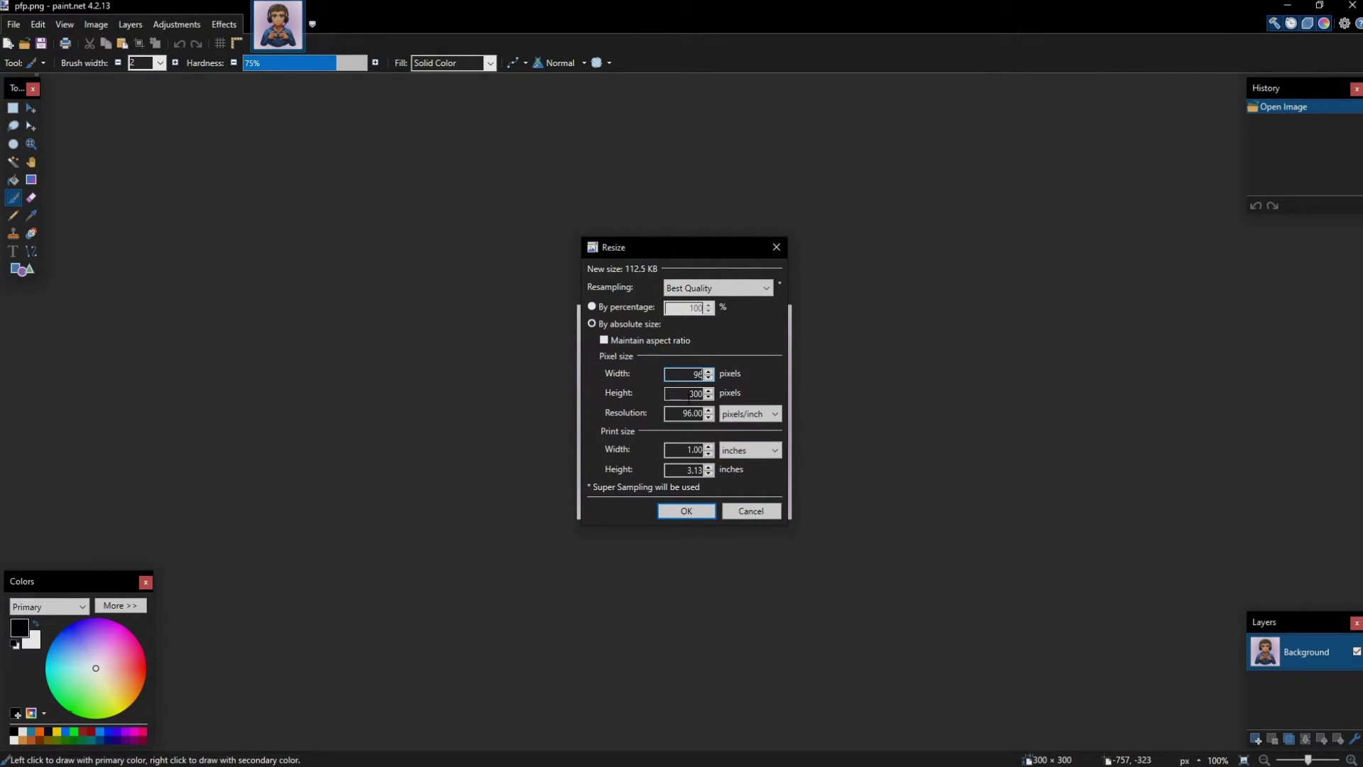
type("96")
left_click(697, 508)
Save over the existing pfp.png, accept the PNG settings, and close paint.net
key("ctrl+shift+s")
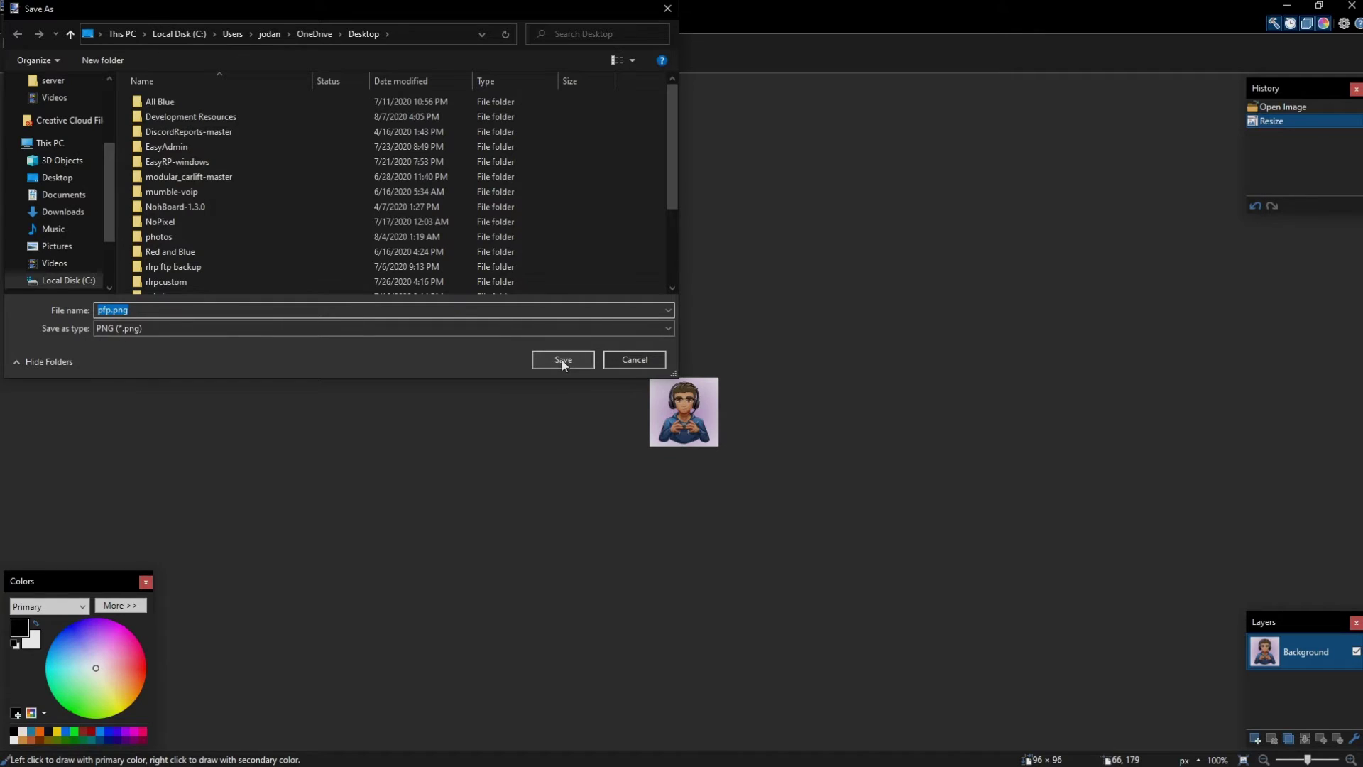
left_click(563, 361)
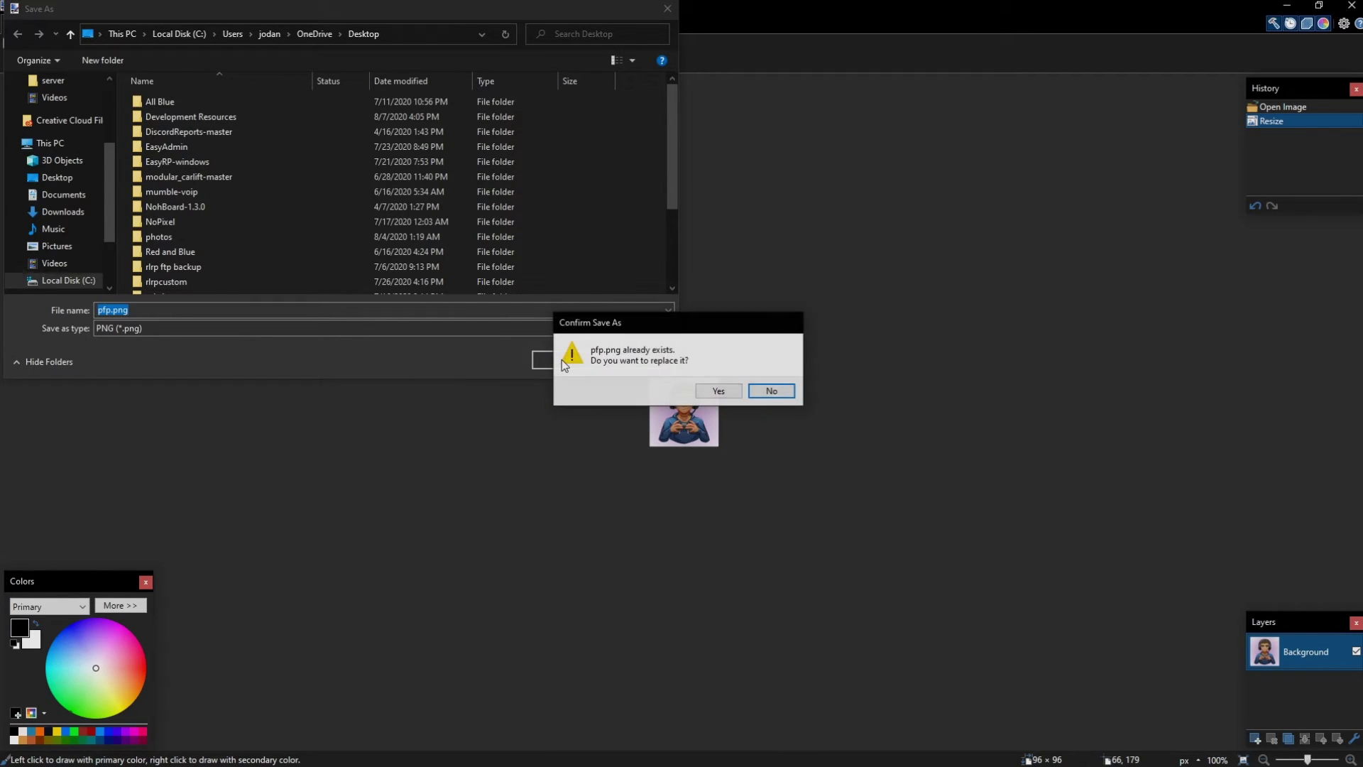
left_click(717, 391)
left_click(463, 400)
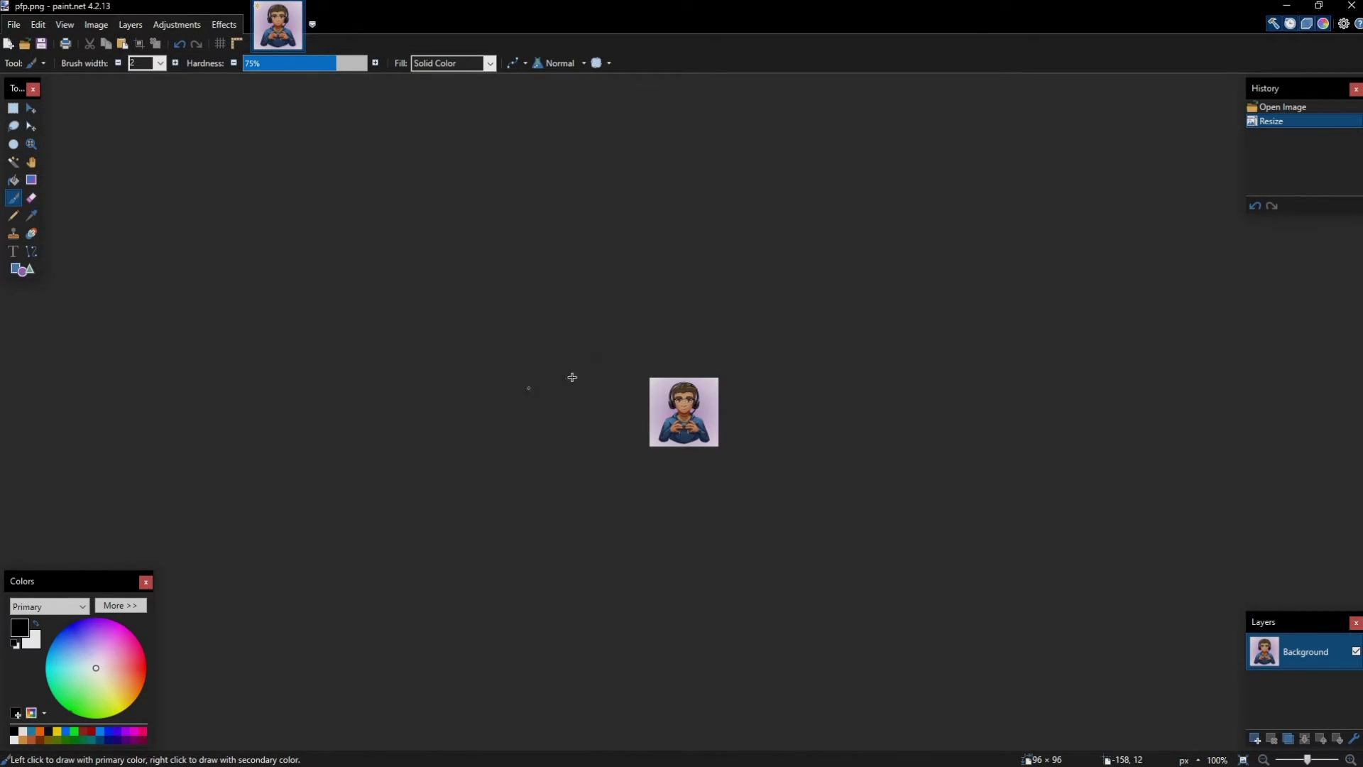
left_click(1351, 6)
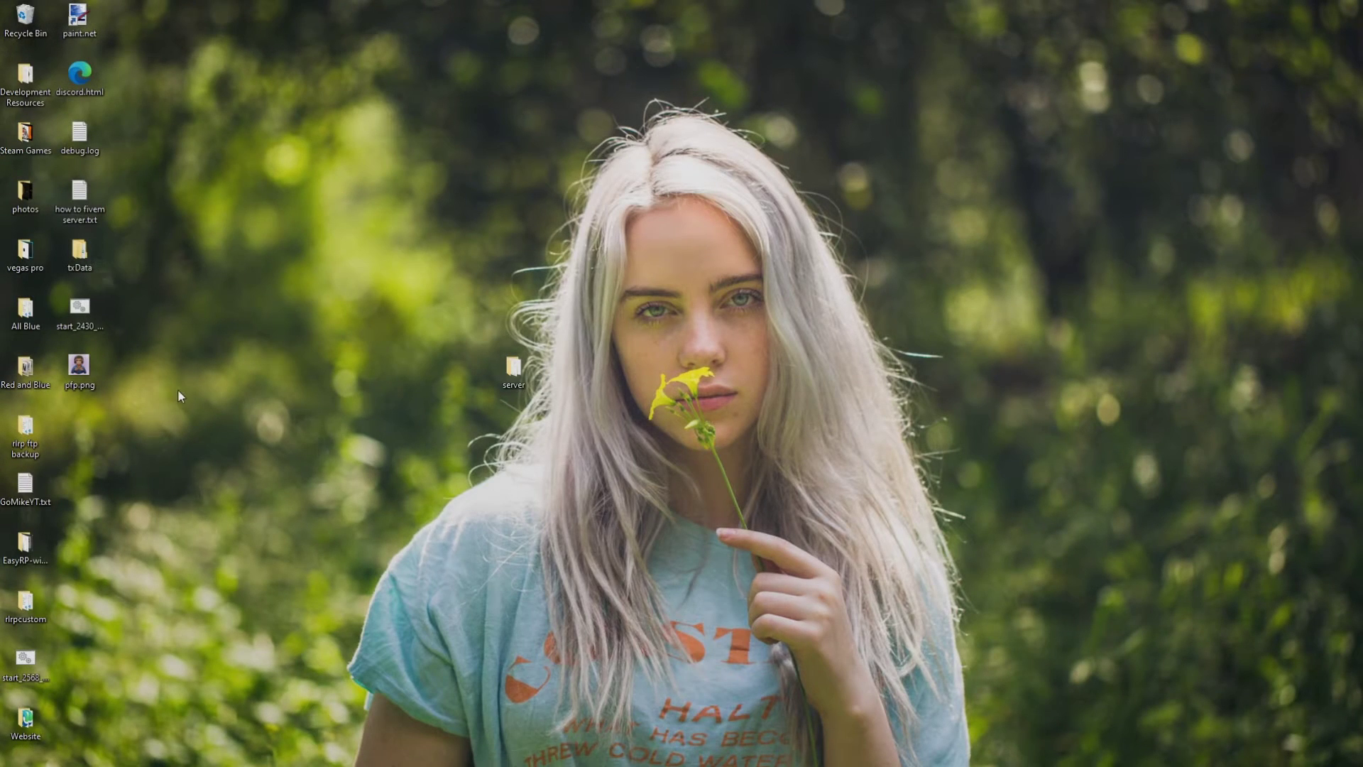
Drag pfp.png from the desktop into cfx-server-data-master, then reopen server.cfg
mouse_move(137, 761)
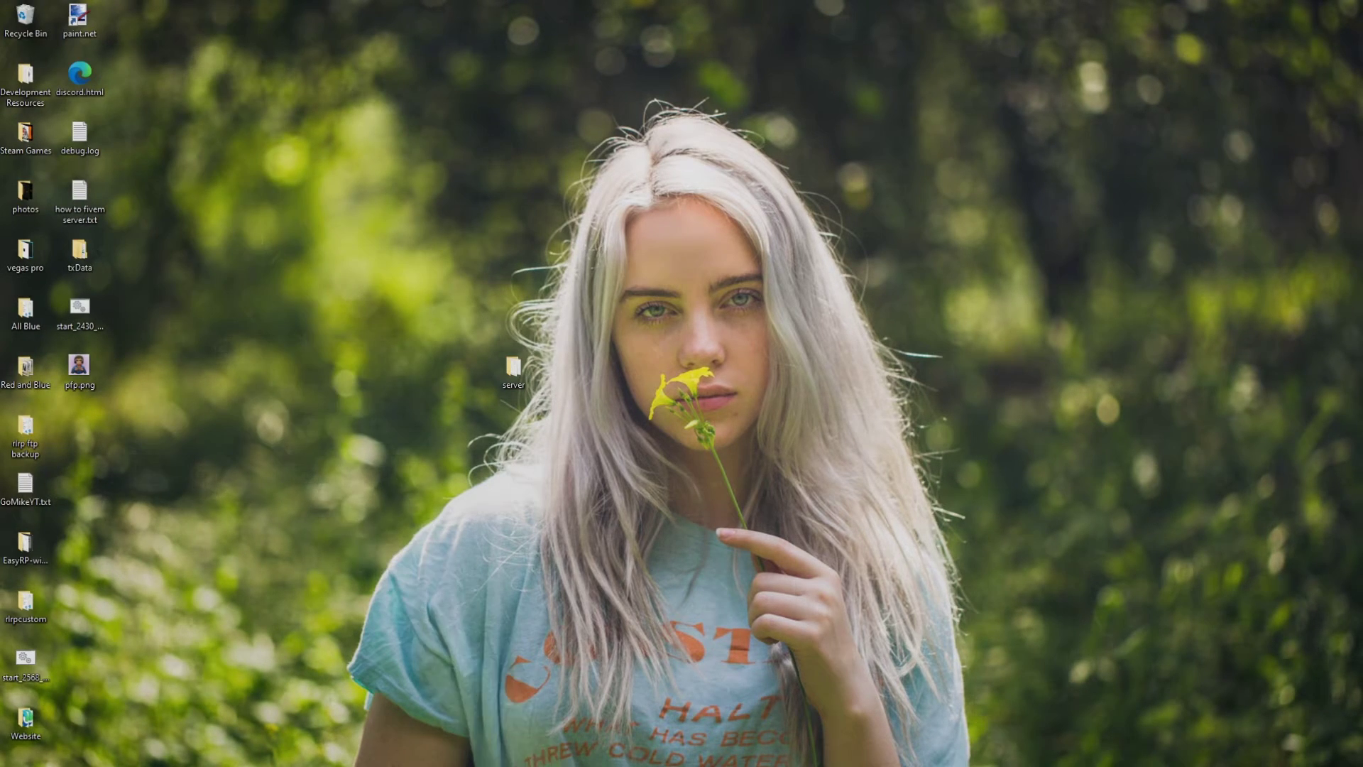
key("alt+Tab")
left_click_drag(176, 177, 478, 137)
left_click(401, 344)
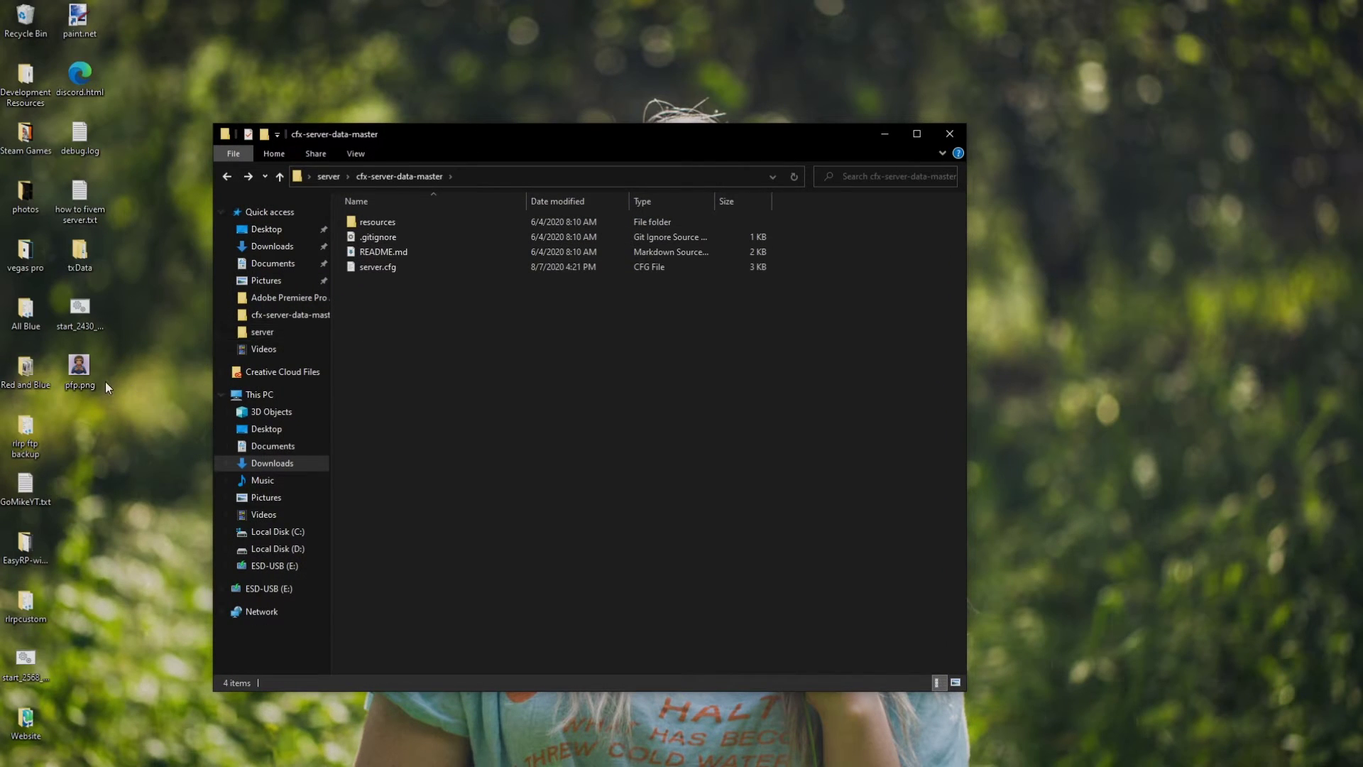
left_click_drag(88, 390, 444, 351)
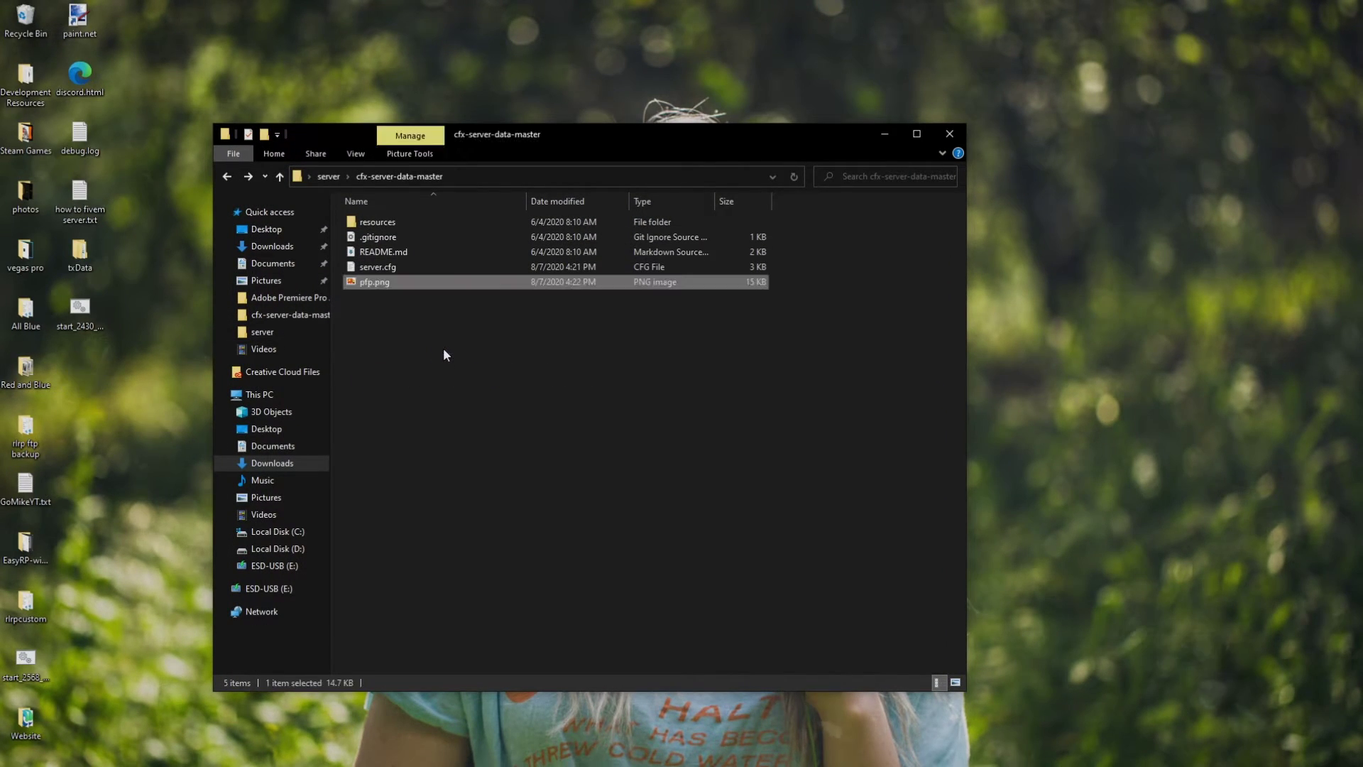
left_click(431, 316)
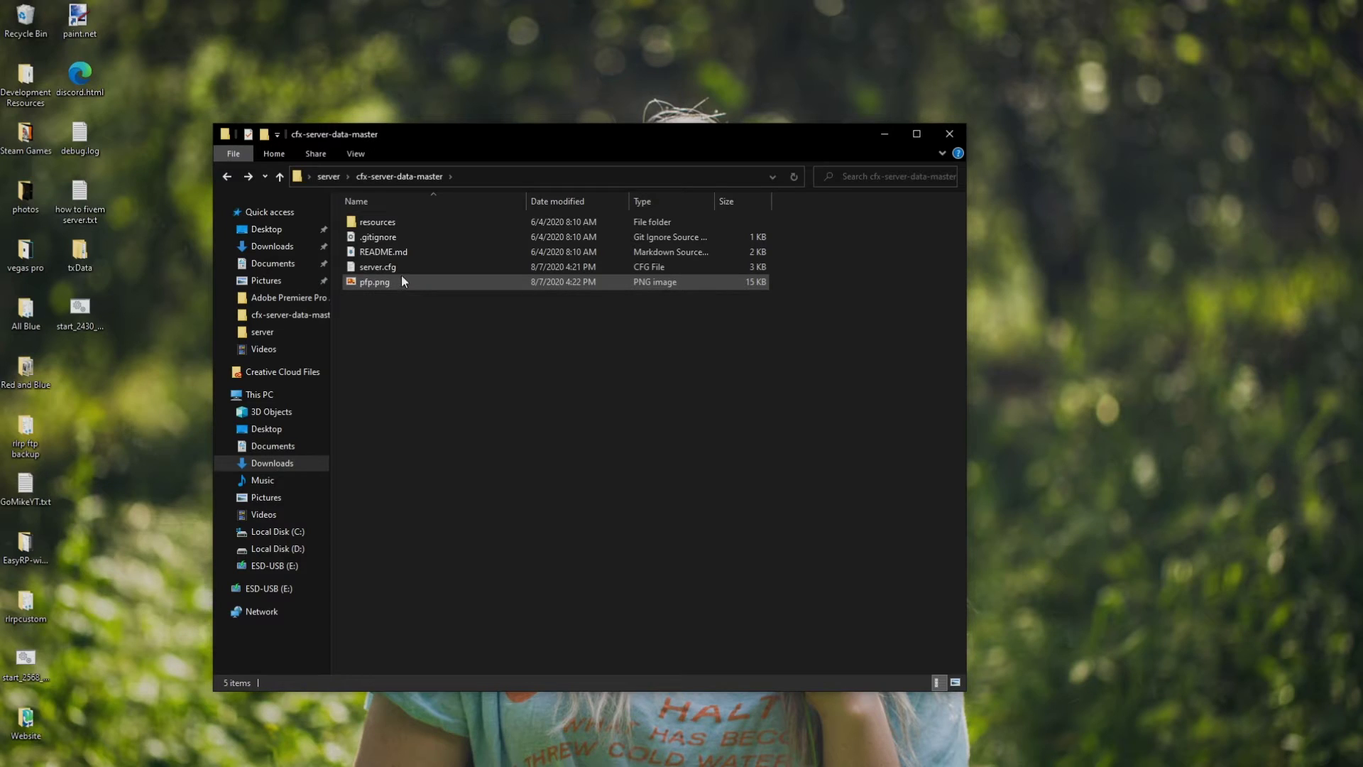
double_click(401, 270)
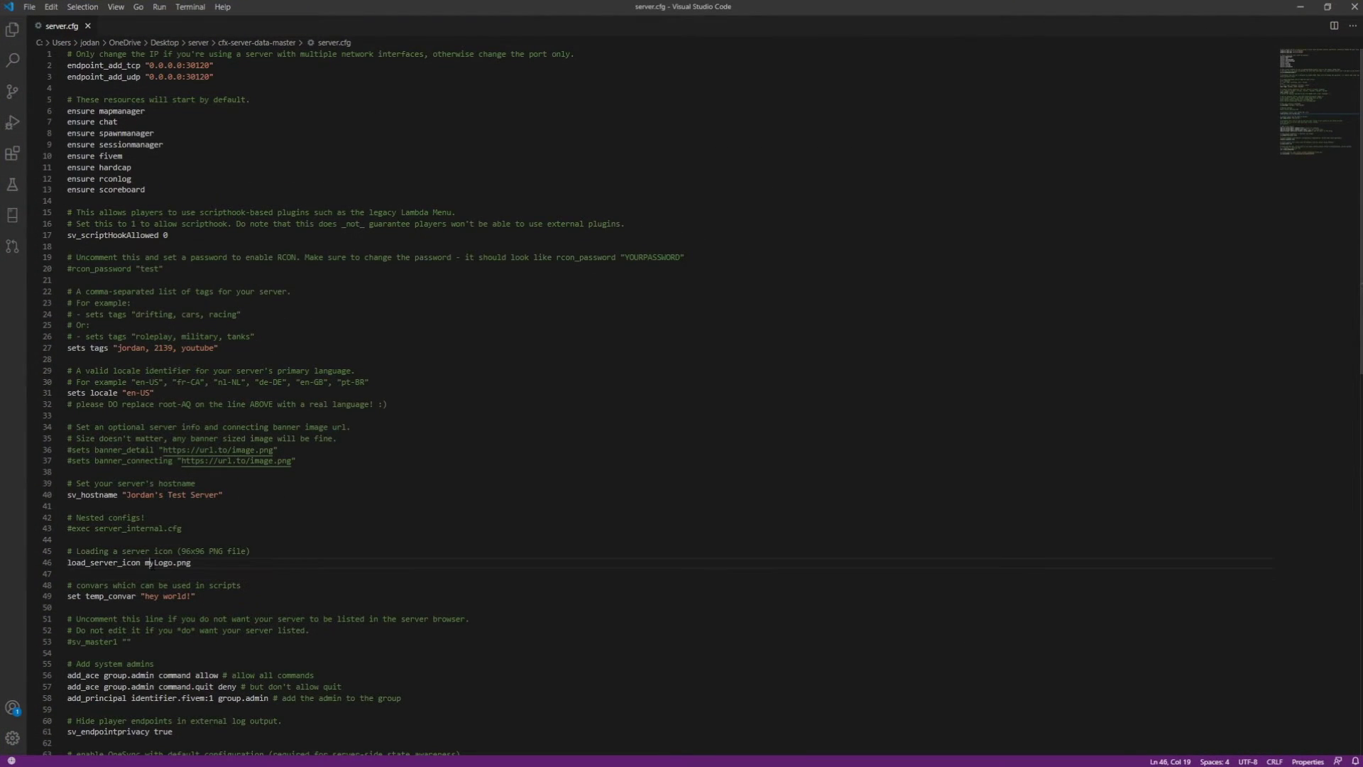
Replace myLogo with pfp on line 46 so server.cfg loads pfp.png as the icon
double_click(151, 562)
type("pfp")
scroll(259, 673, "down", 4)
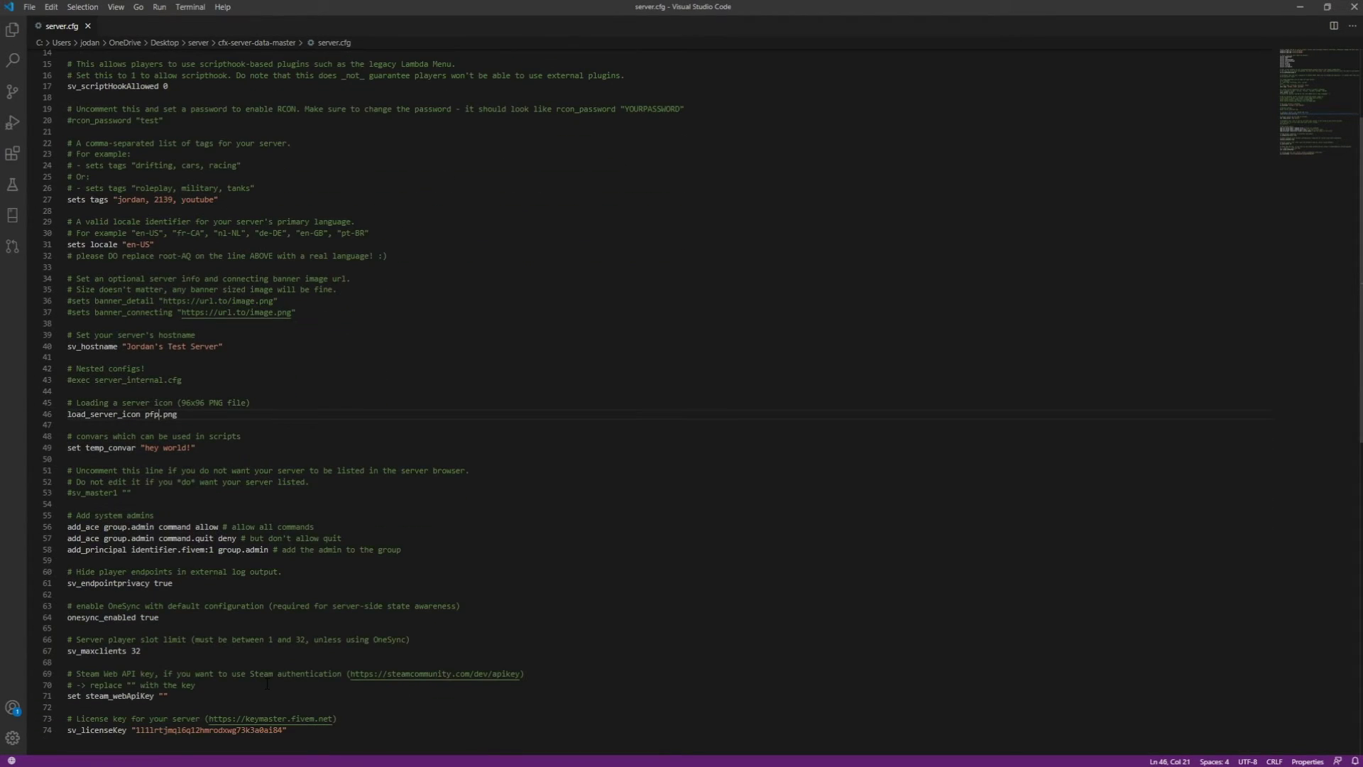
Review the add_principal admin line and the command.quit deny line in server.cfg
double_click(195, 550)
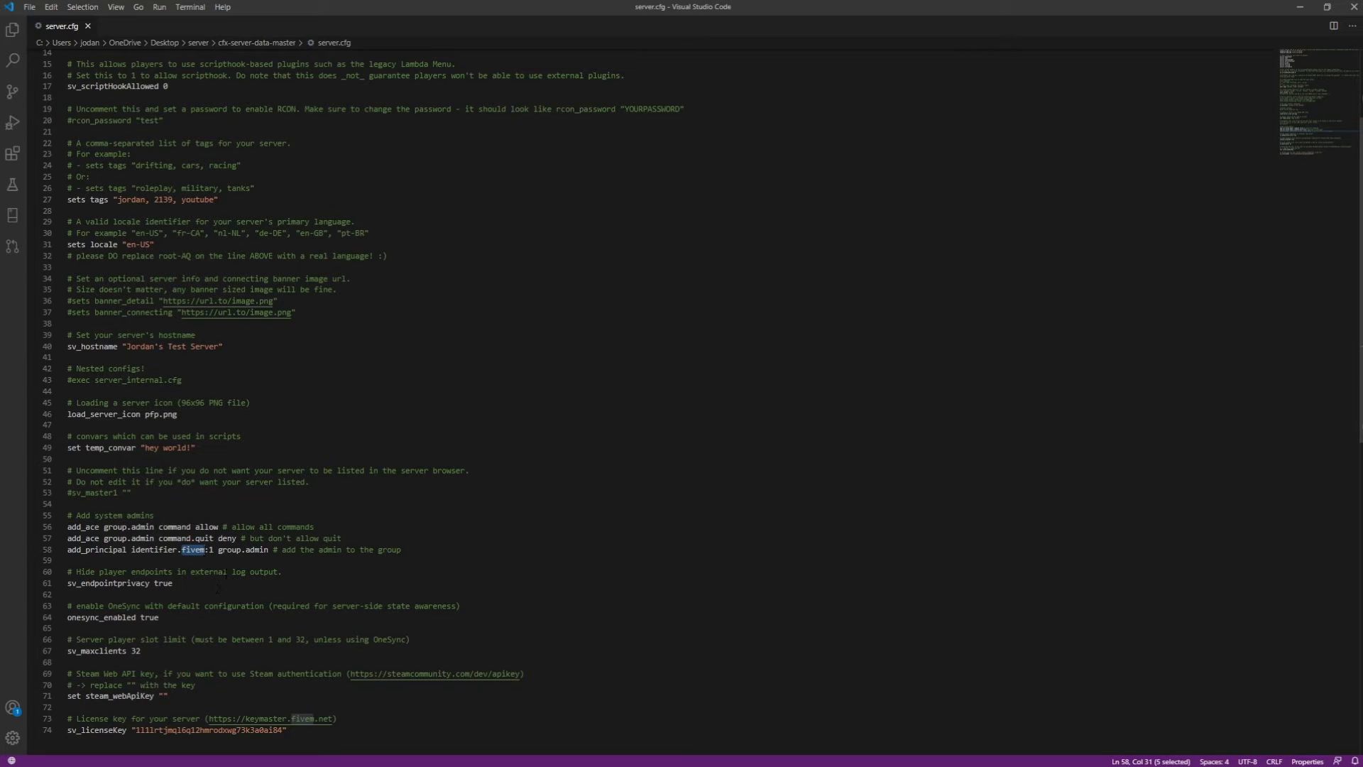
left_click(220, 560)
triple_click(210, 552)
left_click(191, 538)
triple_click(192, 539)
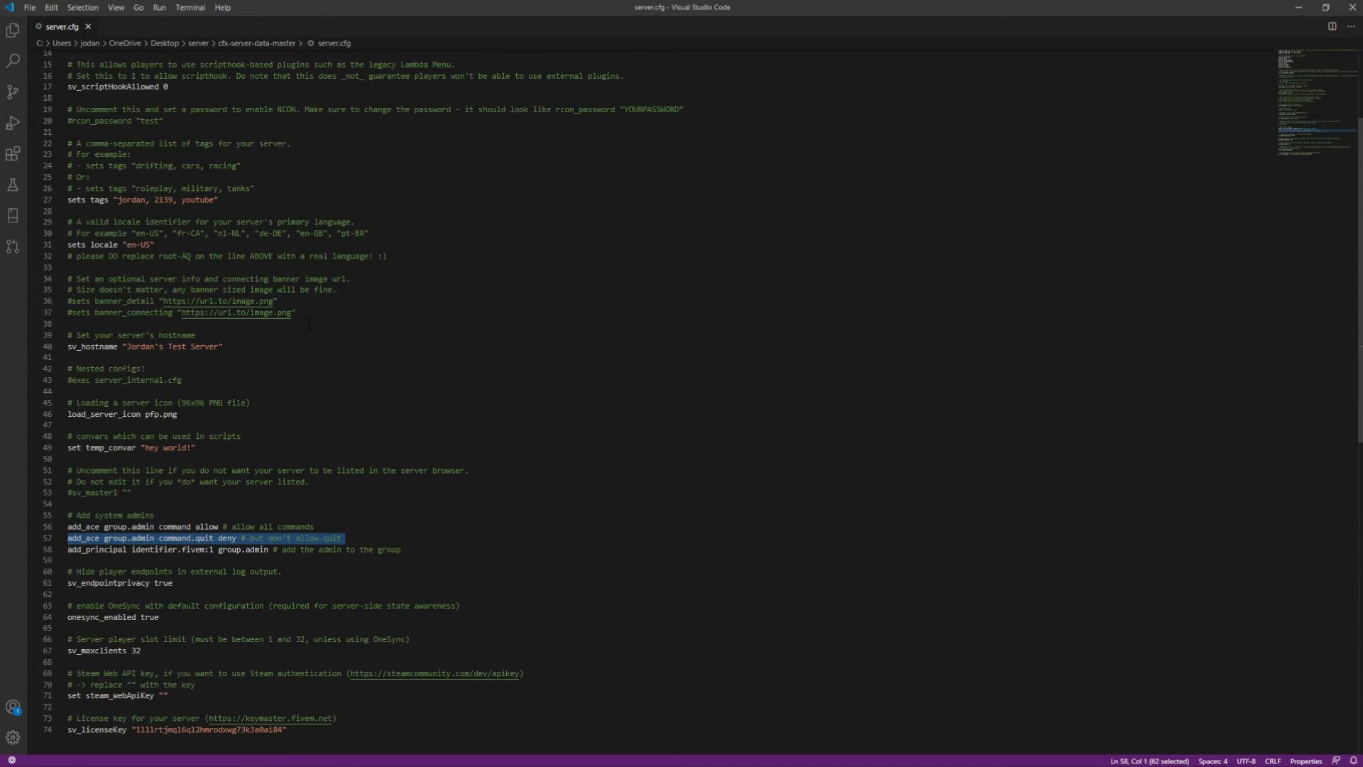
Check the empty Steam web API key line, then go back up to the server folder
scroll(314, 404, "down", 1)
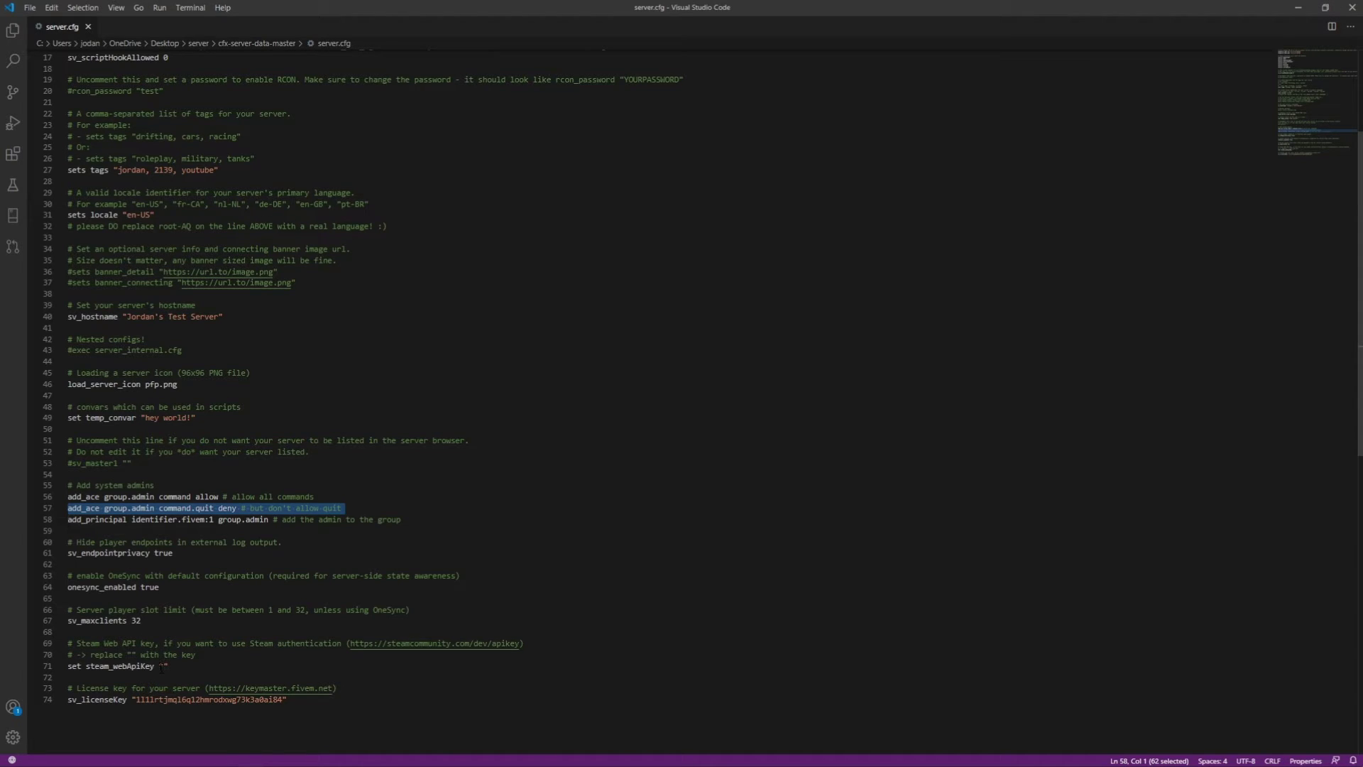
left_click(159, 667)
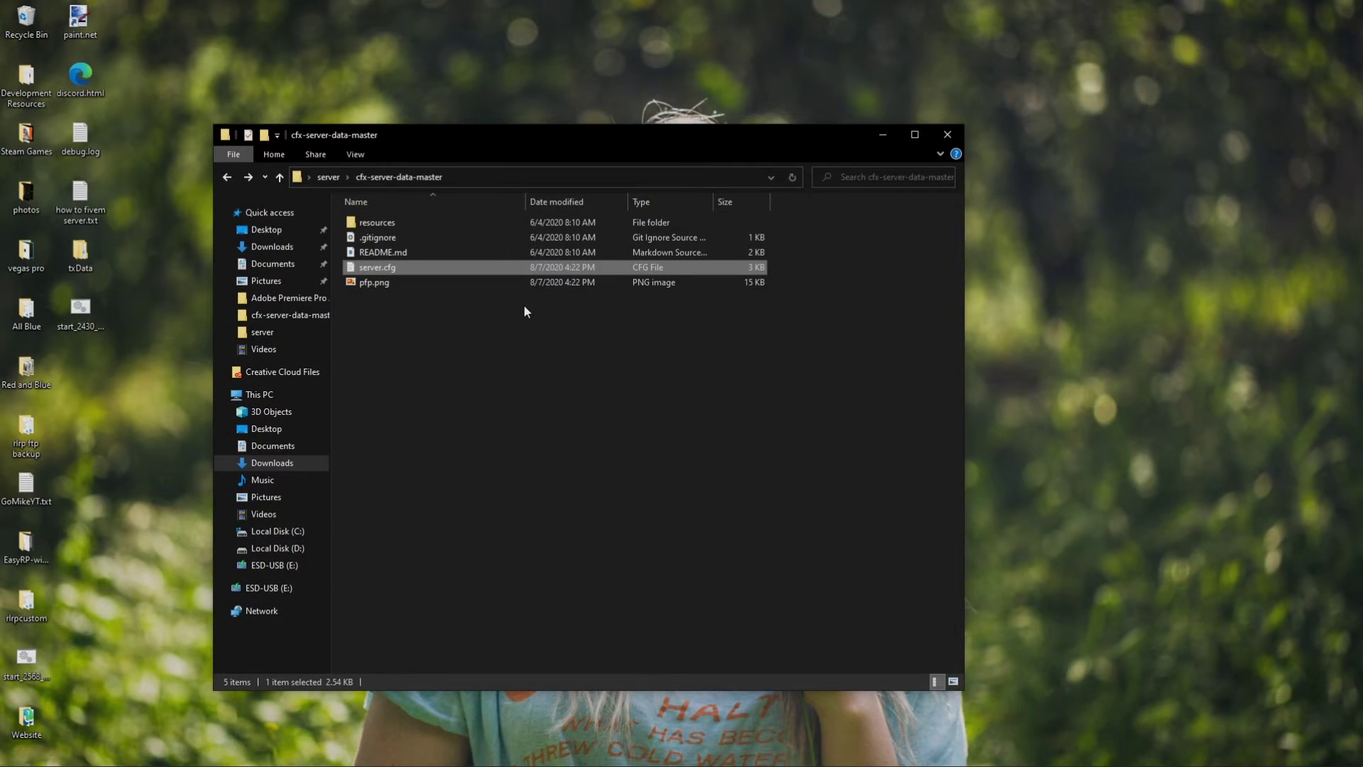
key("BackSpace")
scroll(483, 320, "down", 9)
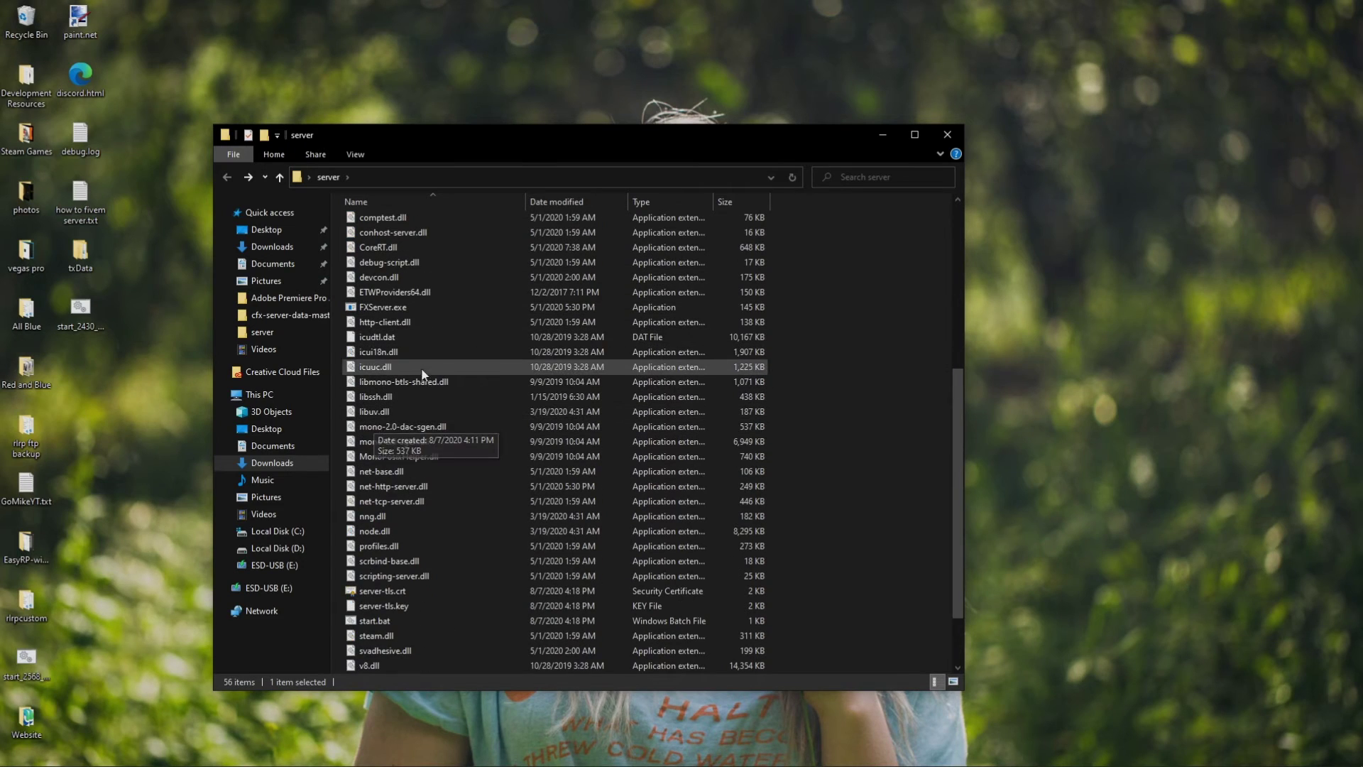
Launch FXServer.exe and open the txAdmin page at localhost:40120 in Edge
double_click(415, 311)
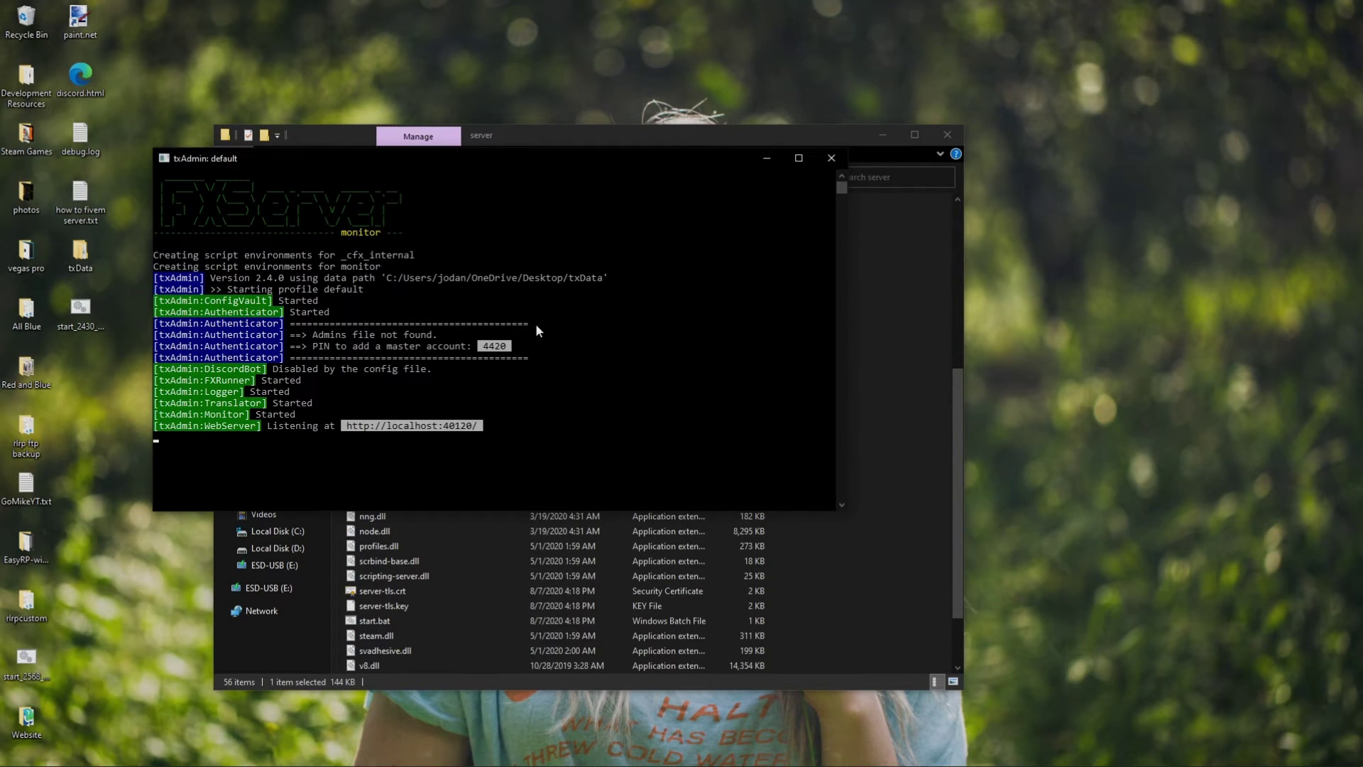
left_click(75, 284)
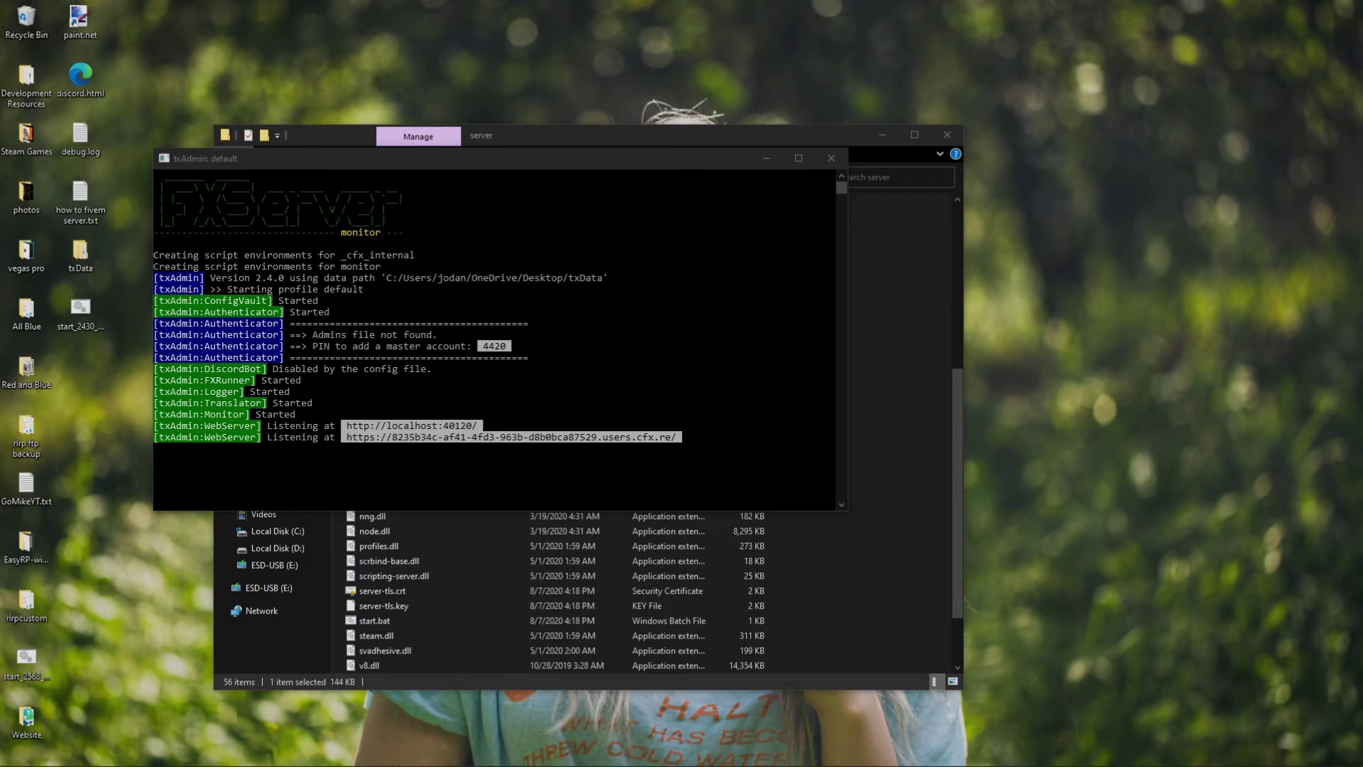
left_click(531, 757)
Link the CitizenFX account using the console PIN and allow txAdmin's requested permissions
left_click_drag(722, 6, 1362, 7)
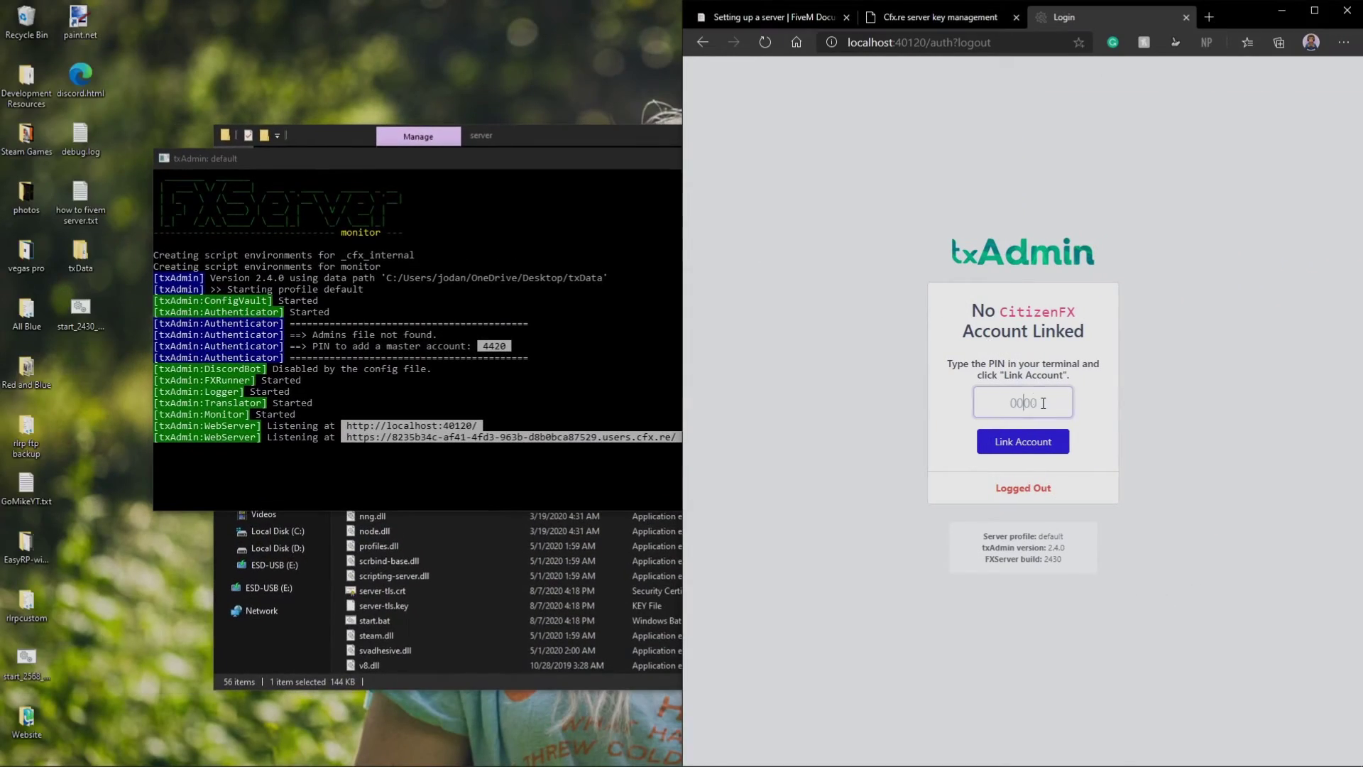
left_click(1023, 402)
type("4420")
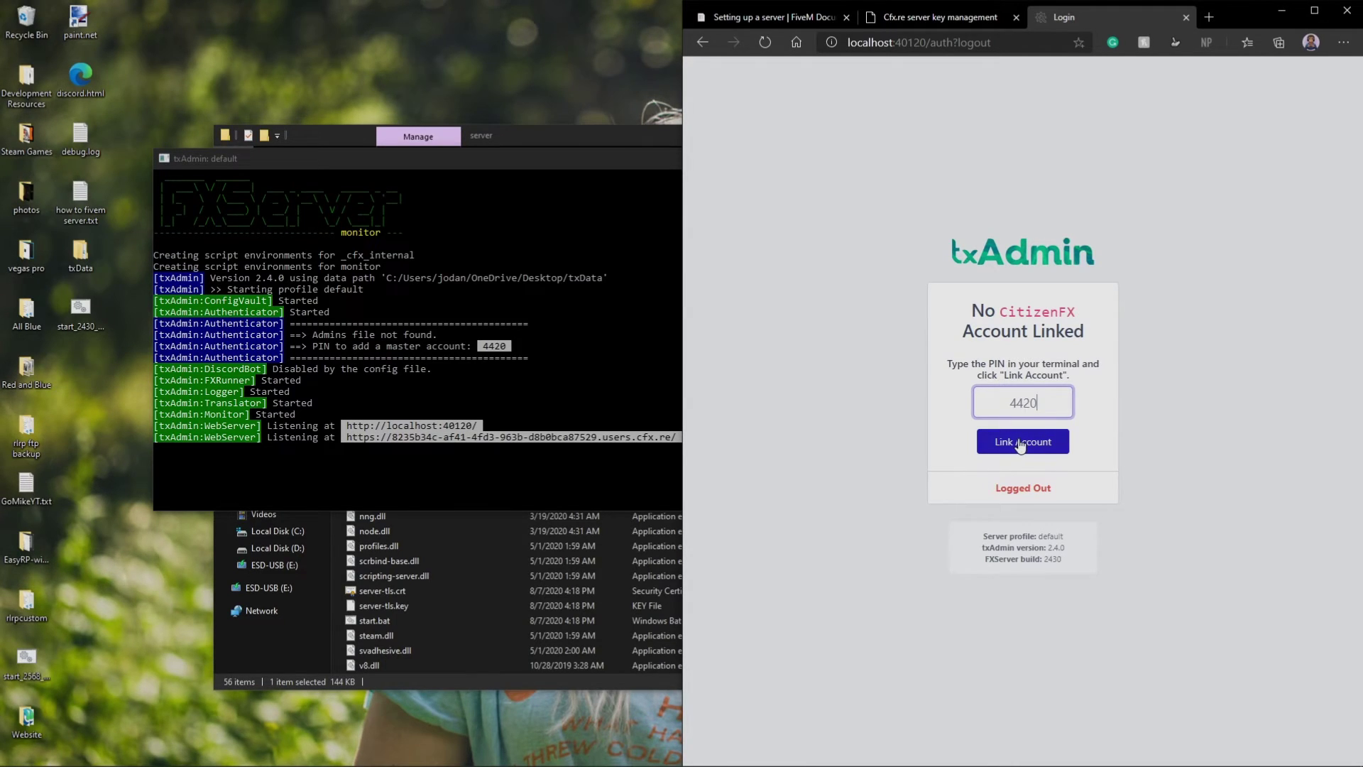
left_click(1059, 440)
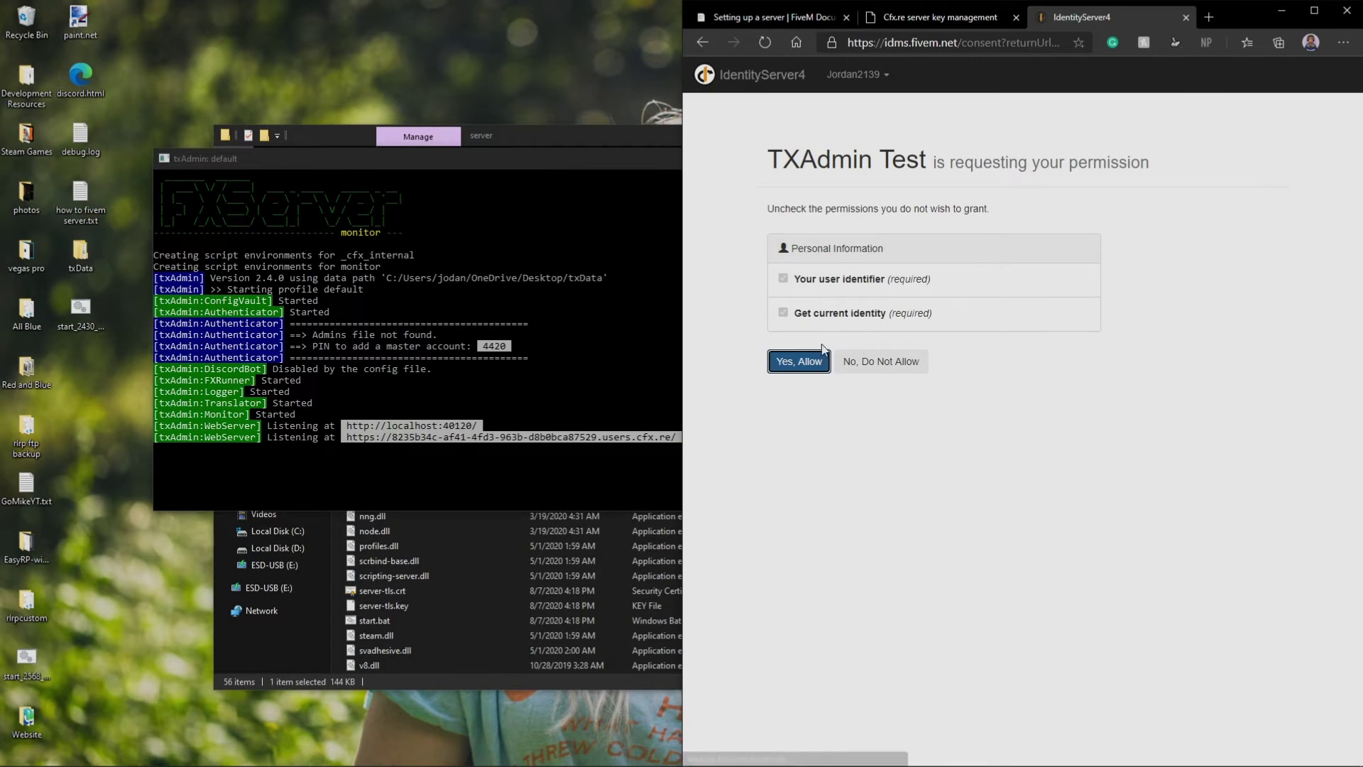
left_click(783, 313)
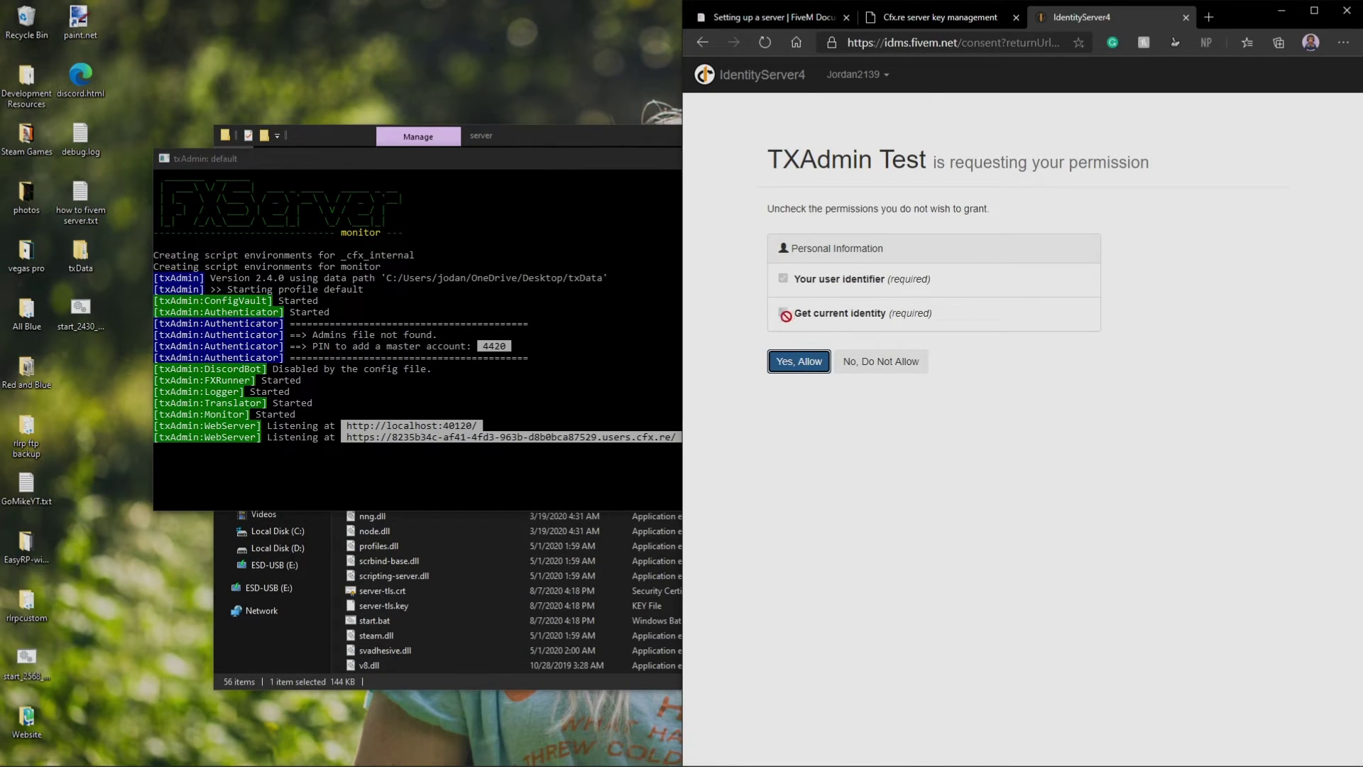
left_click(802, 359)
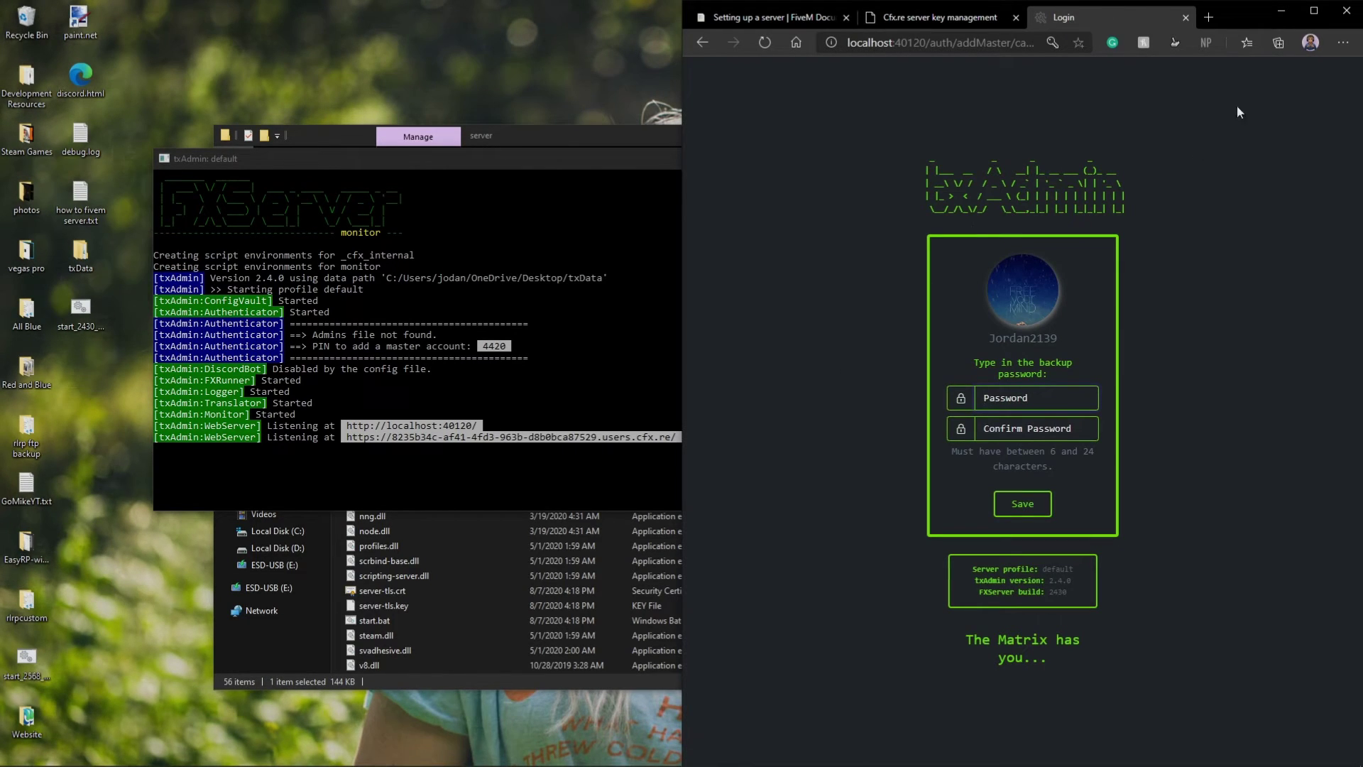
left_click(1281, 10)
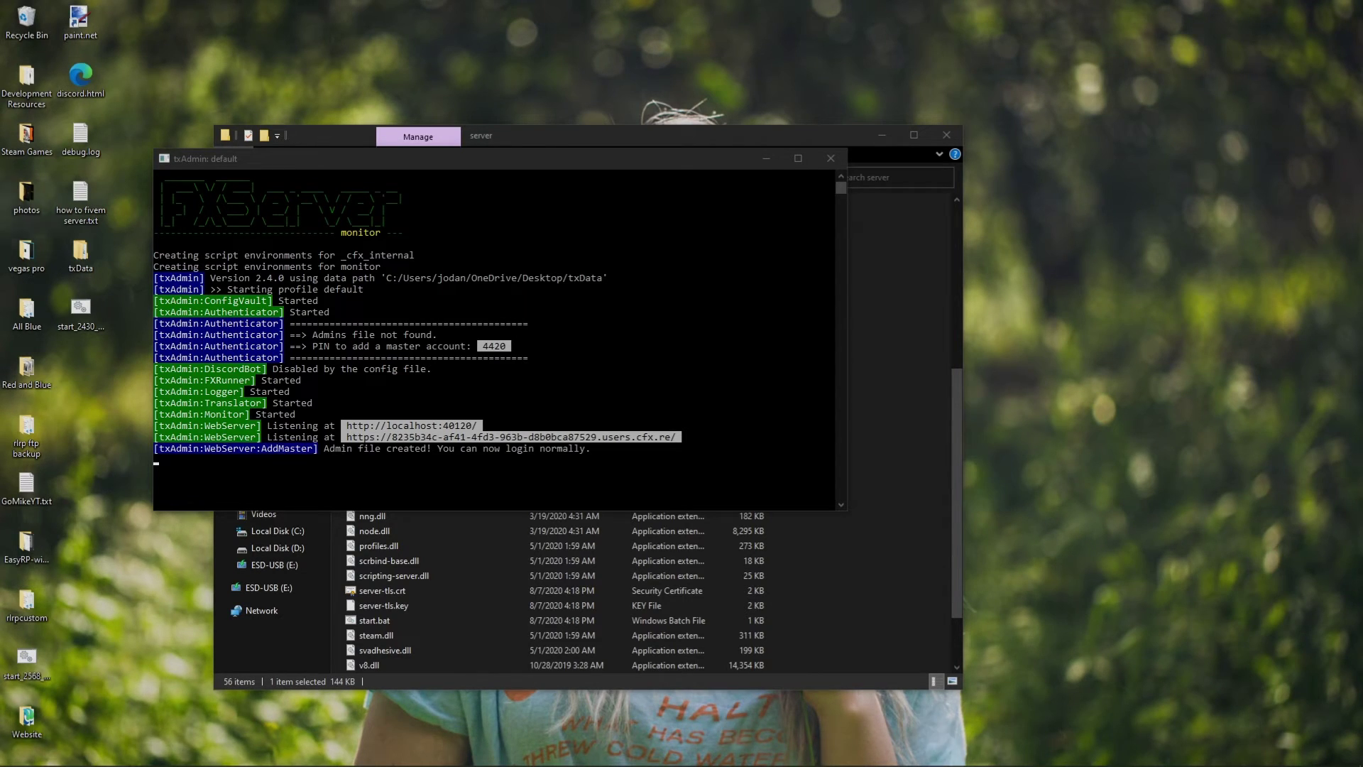
Name the default server profile 2020 in the txAdmin setup wizard
key("alt+Tab")
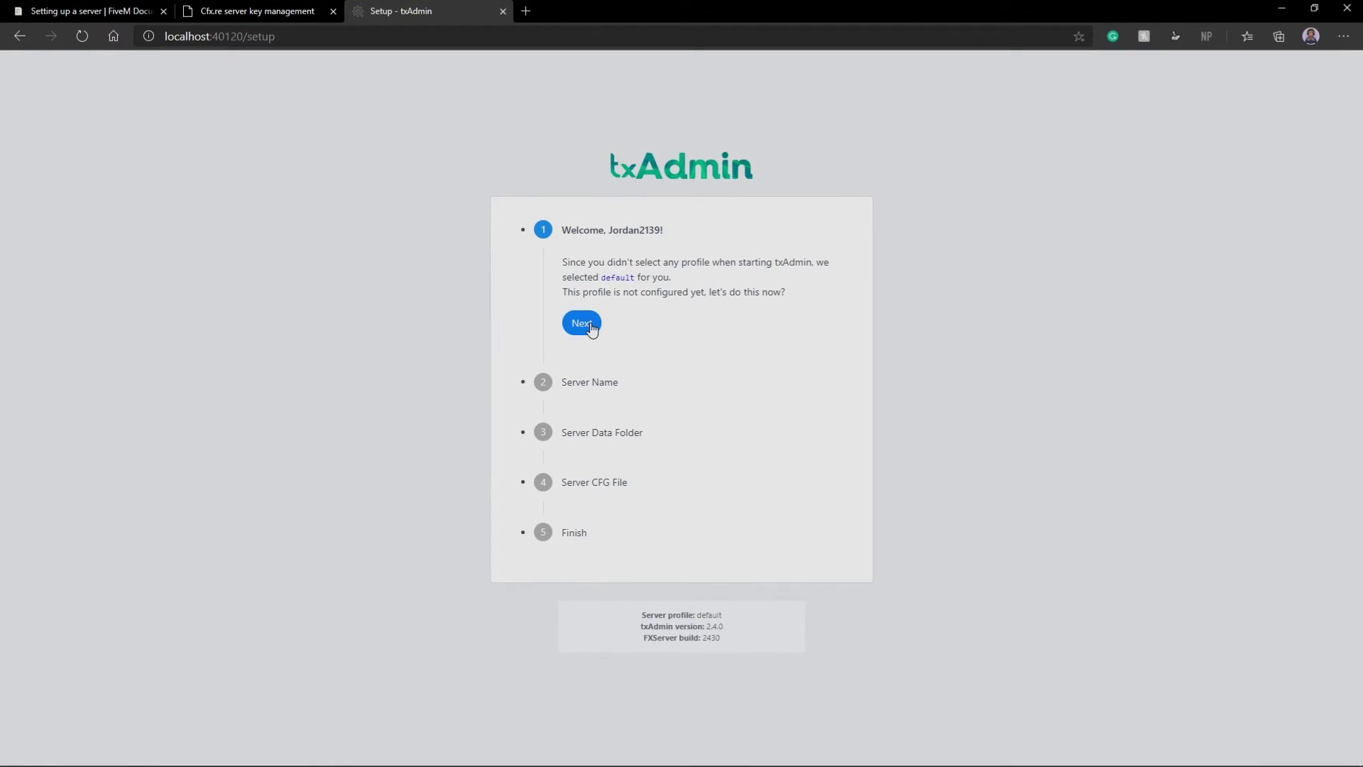
left_click(590, 327)
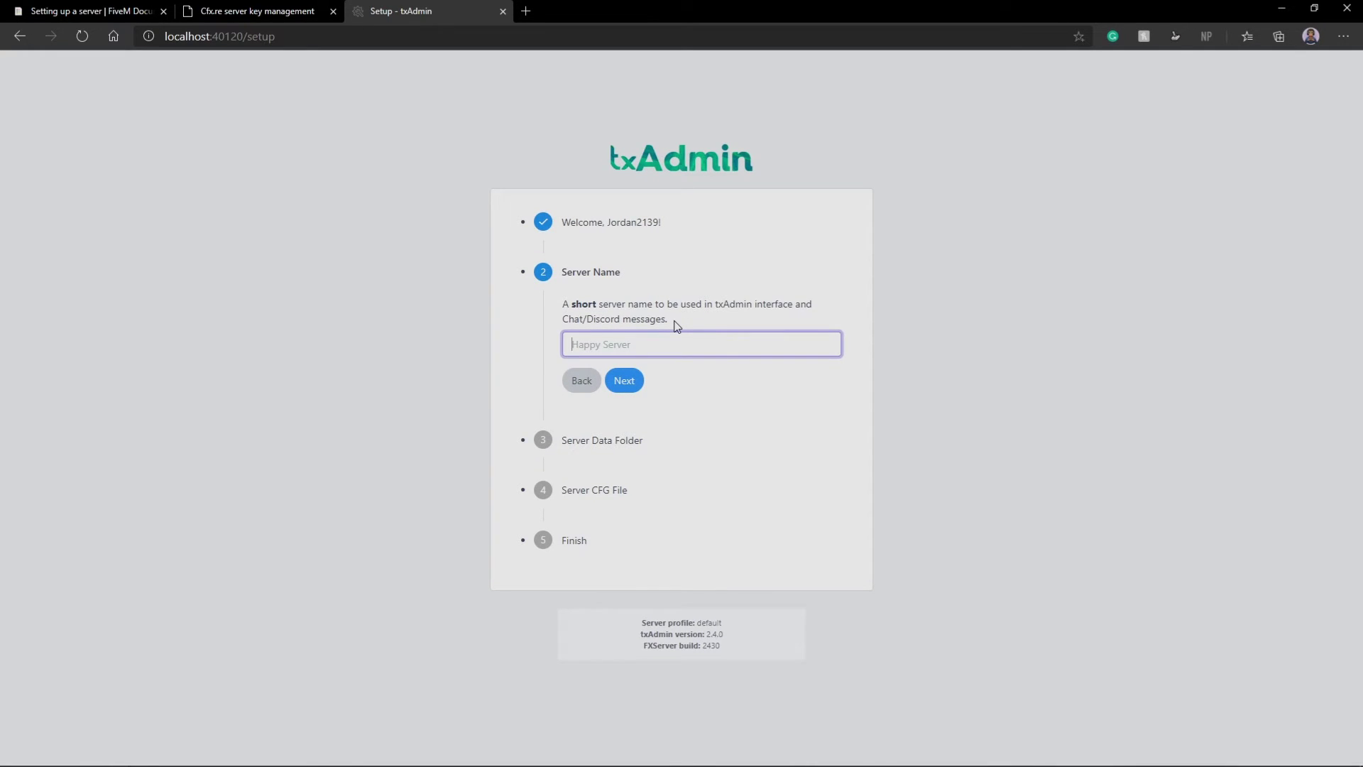
type("2020 Test Server")
left_click(621, 387)
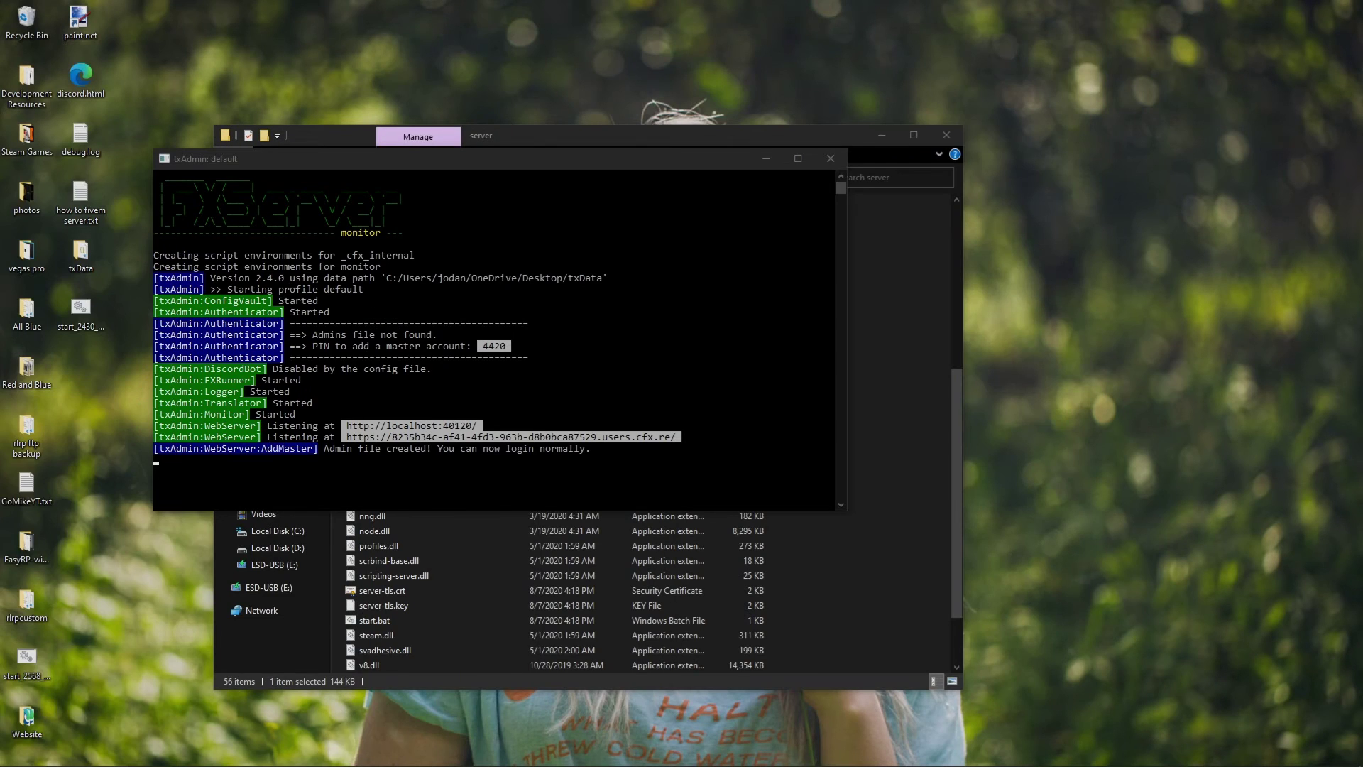
Copy the cfx-server-data-master folder path from the File Explorer address bar
left_click(882, 435)
scroll(372, 289, "up", 10)
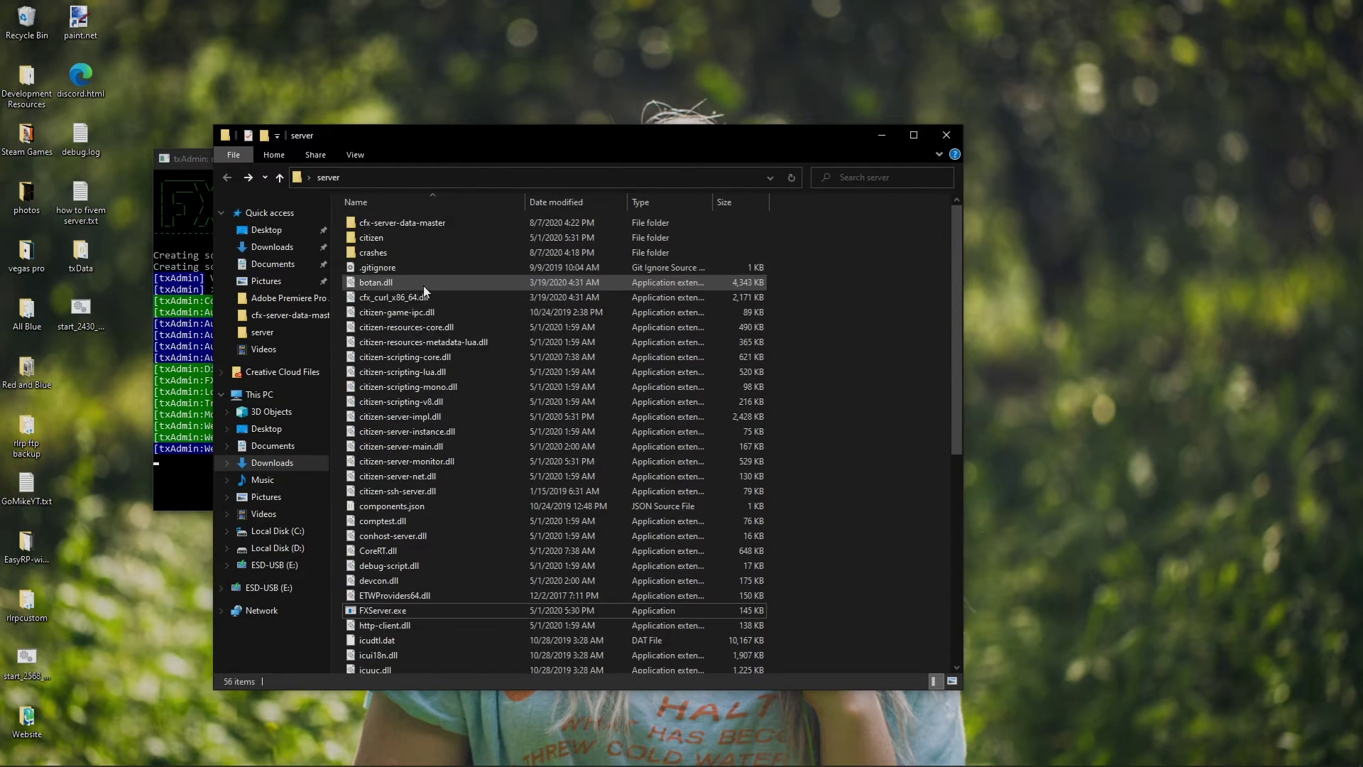
double_click(389, 221)
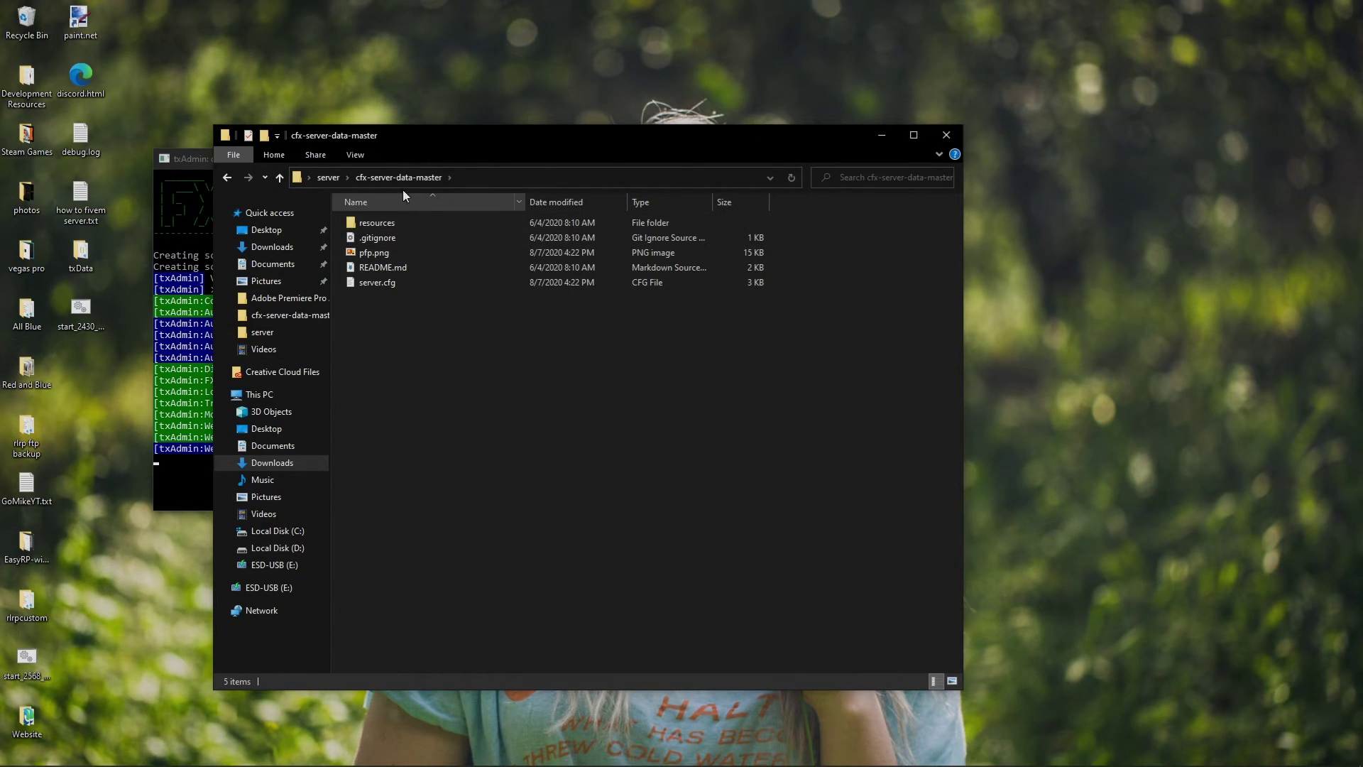
left_click(488, 177)
right_click(511, 177)
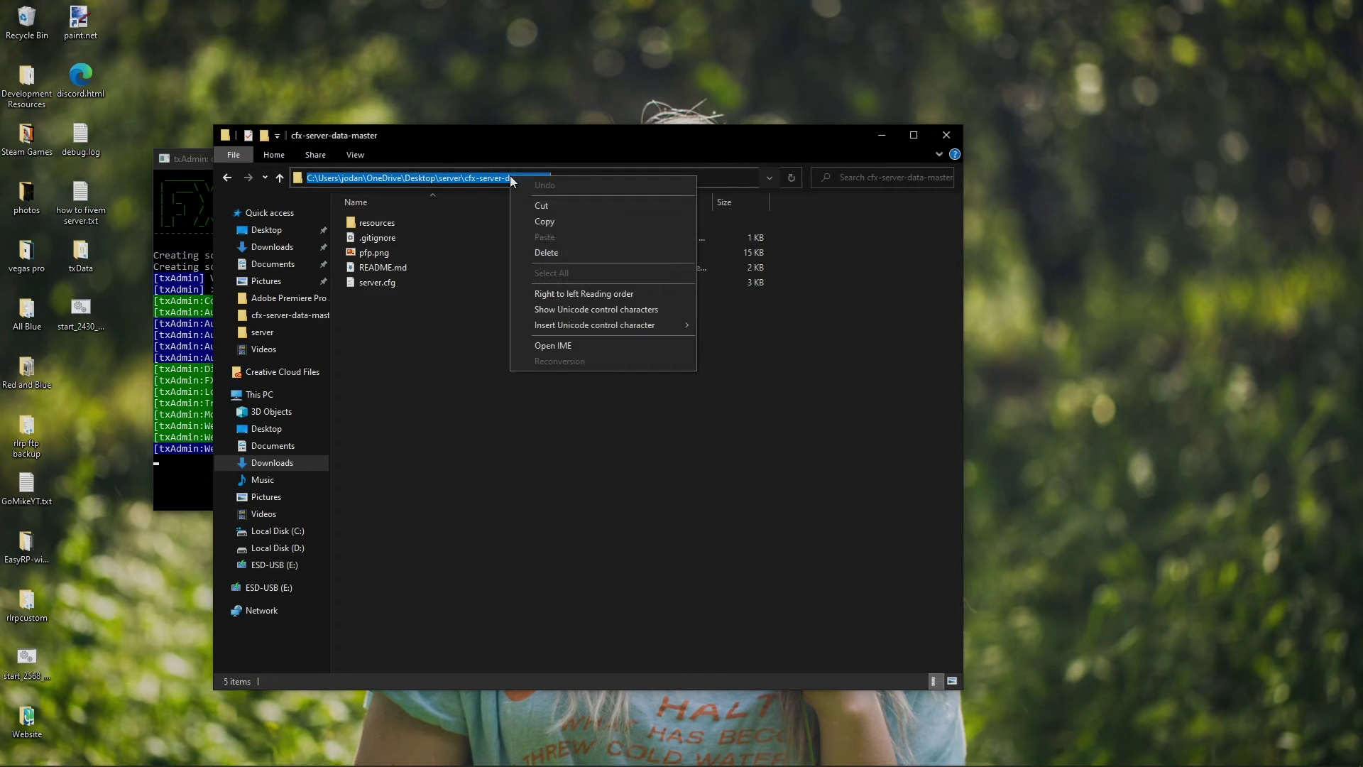
left_click(543, 221)
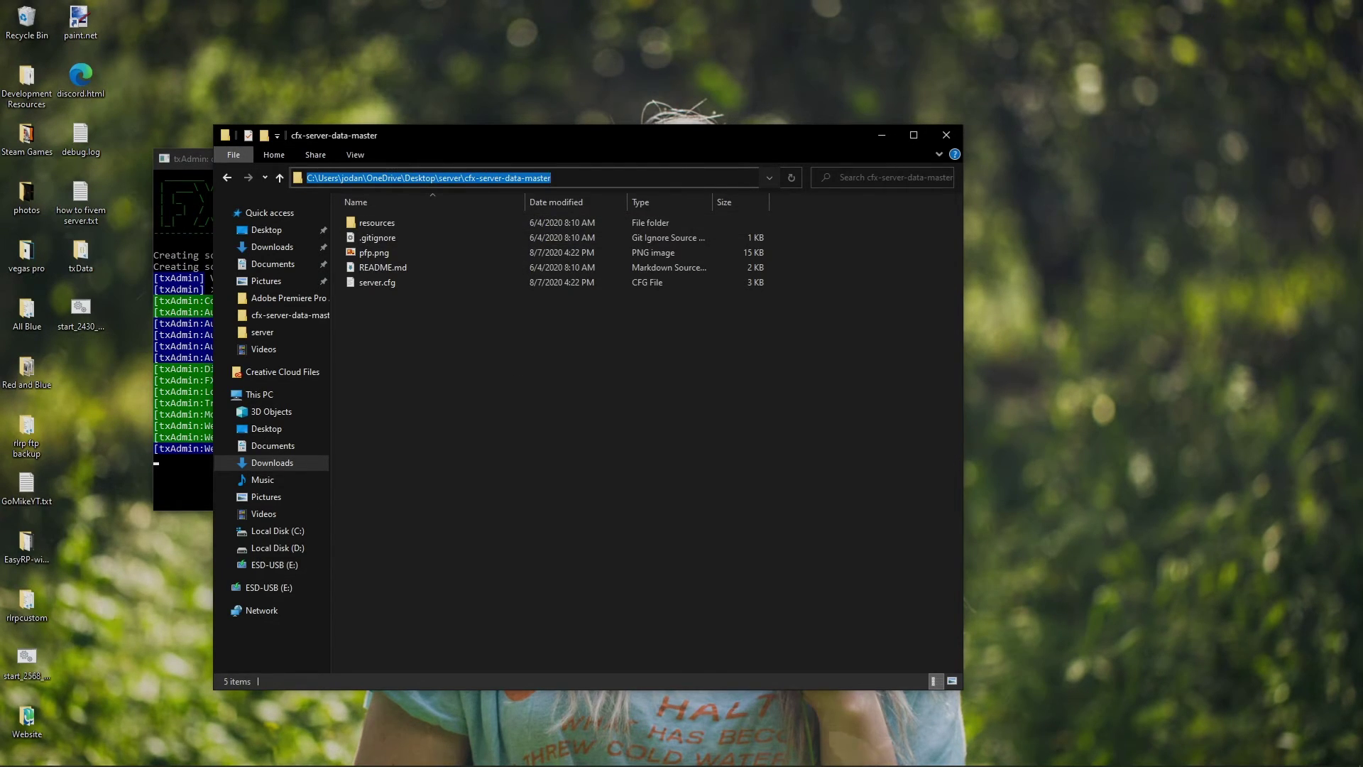
key("alt+Tab")
Paste the cfx-server-data-master path as the server data folder and continue
double_click(675, 5)
right_click(635, 406)
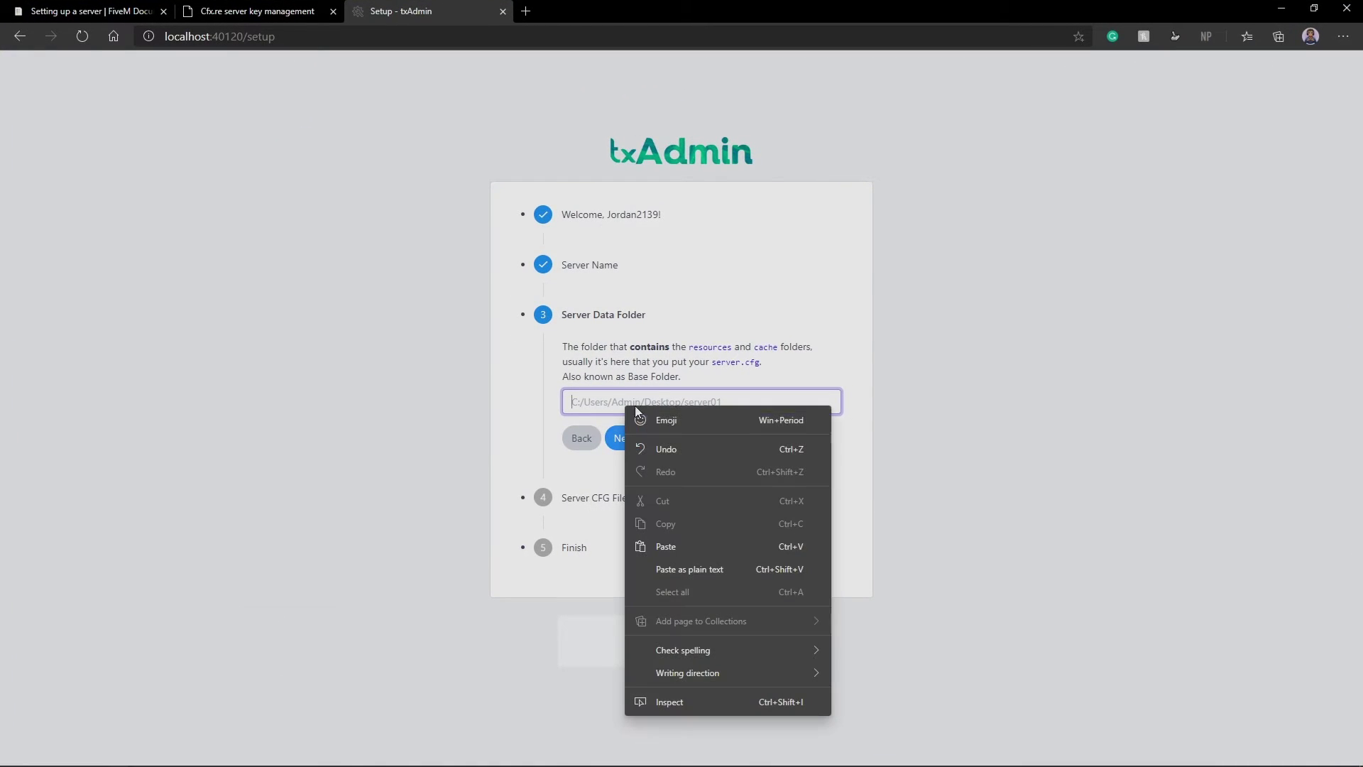
left_click(671, 546)
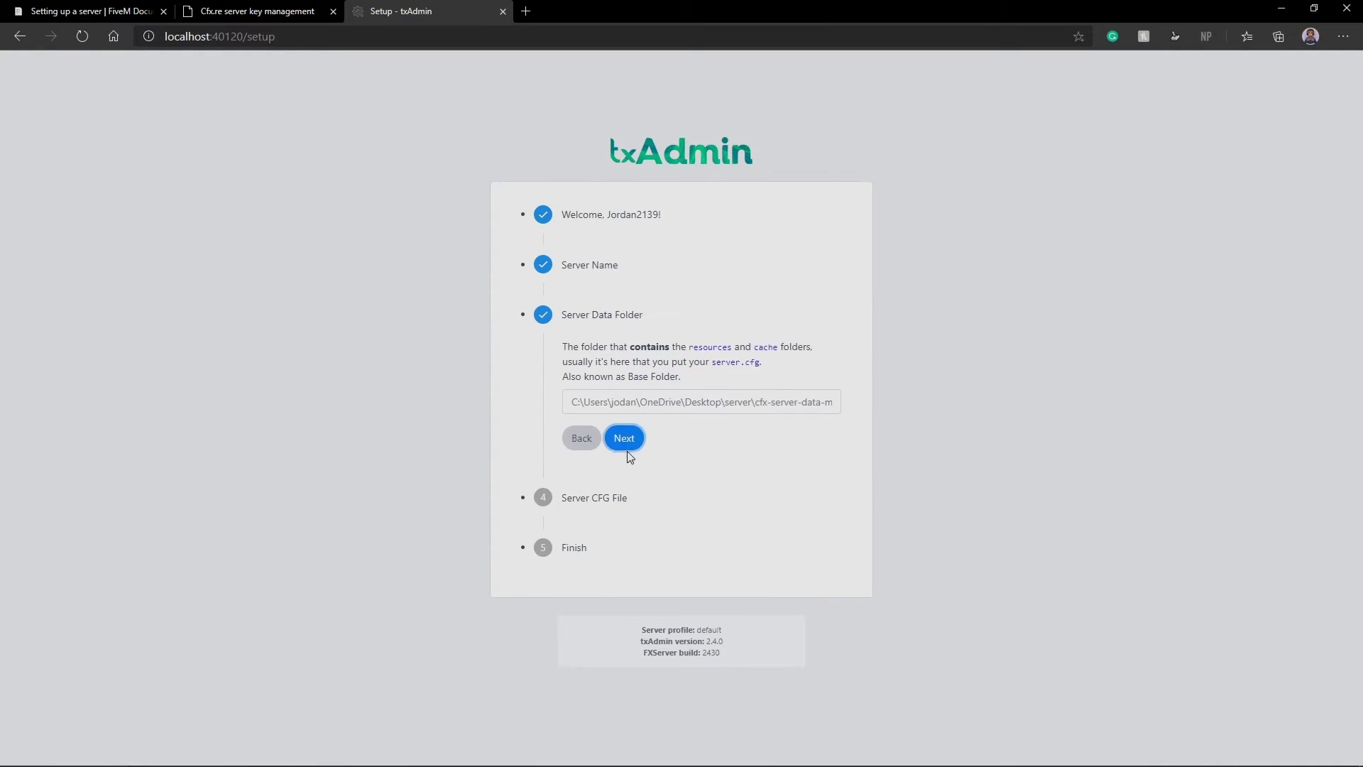
left_click(624, 447)
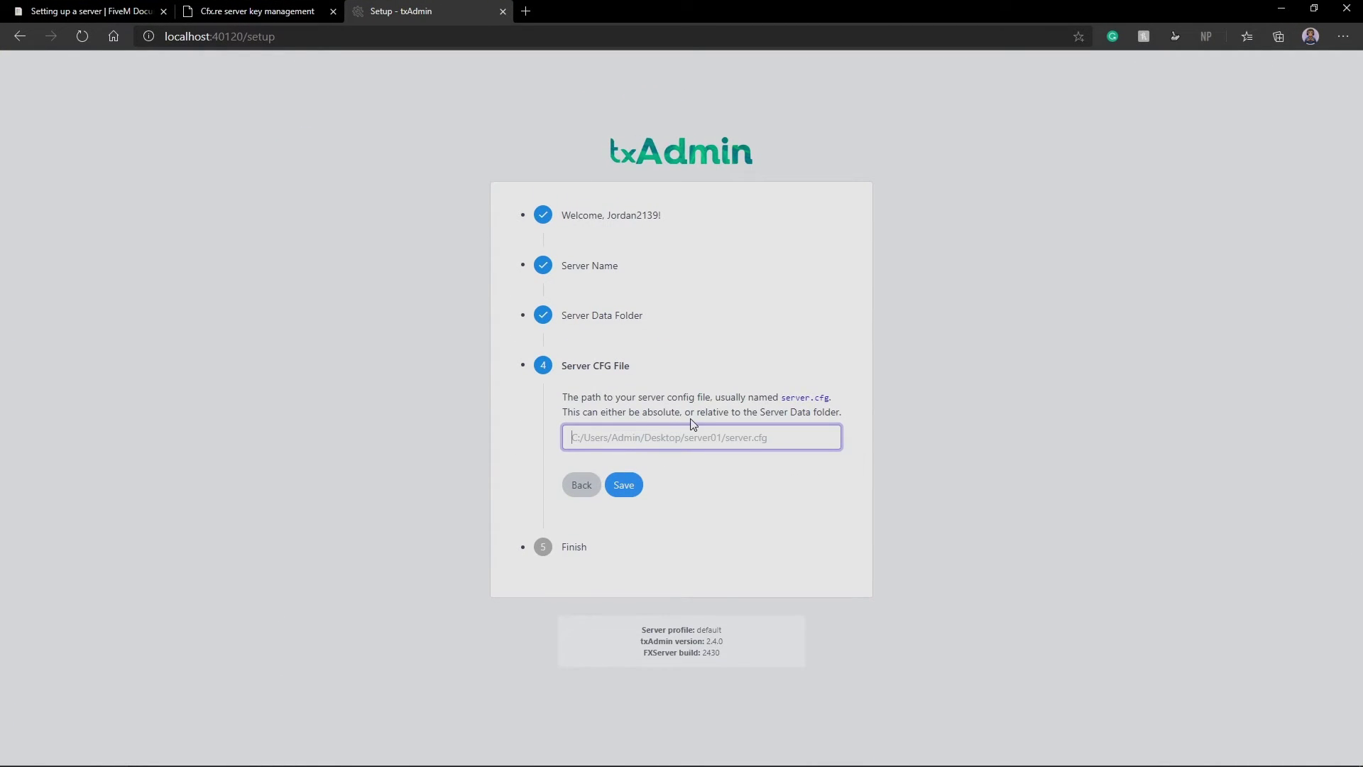
Set the CFG path to the data folder plus server.cfg, save, and start the server
key("ctrl+v")
type("\\server.;cftg")
key("BackSpace")
key("BackSpace")
key("BackSpace")
key("BackSpace")
key("BackSpace")
type("cfg")
left_click(618, 483)
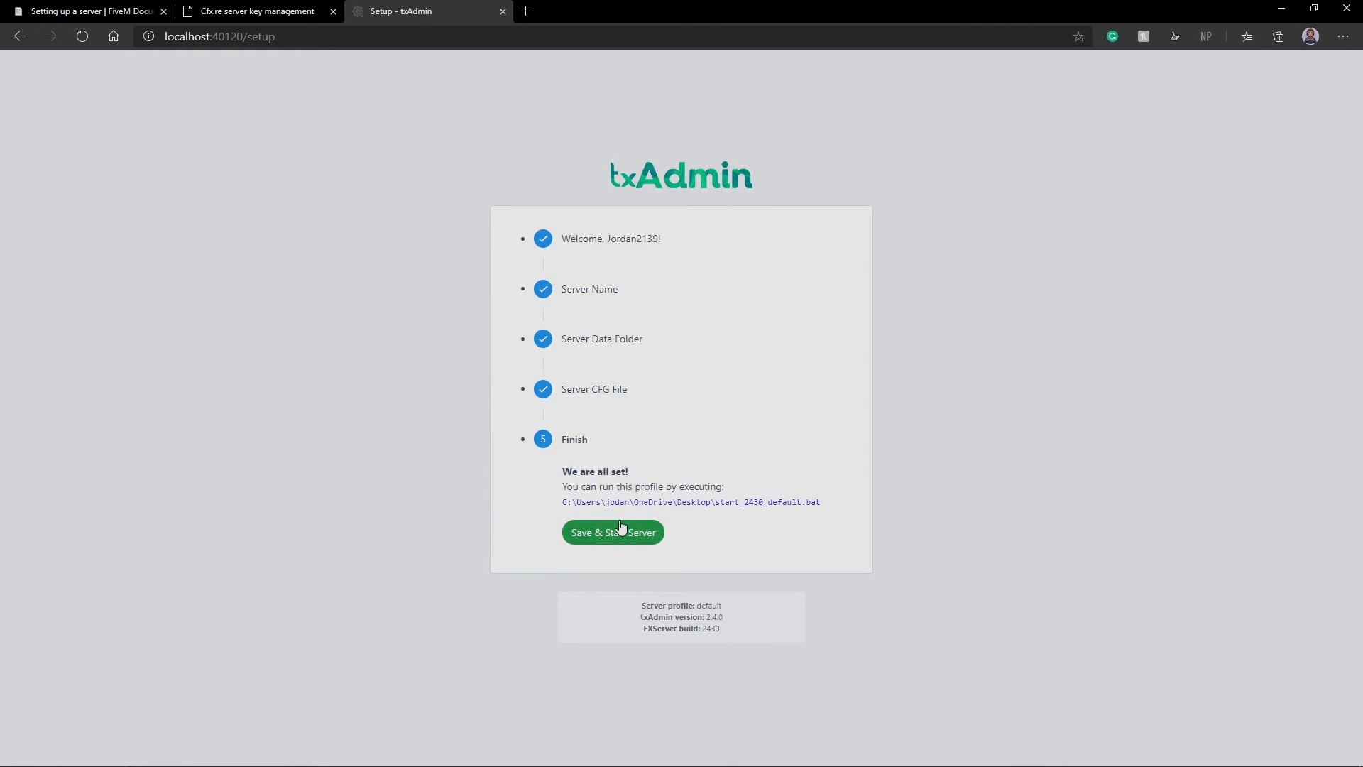
left_click(625, 531)
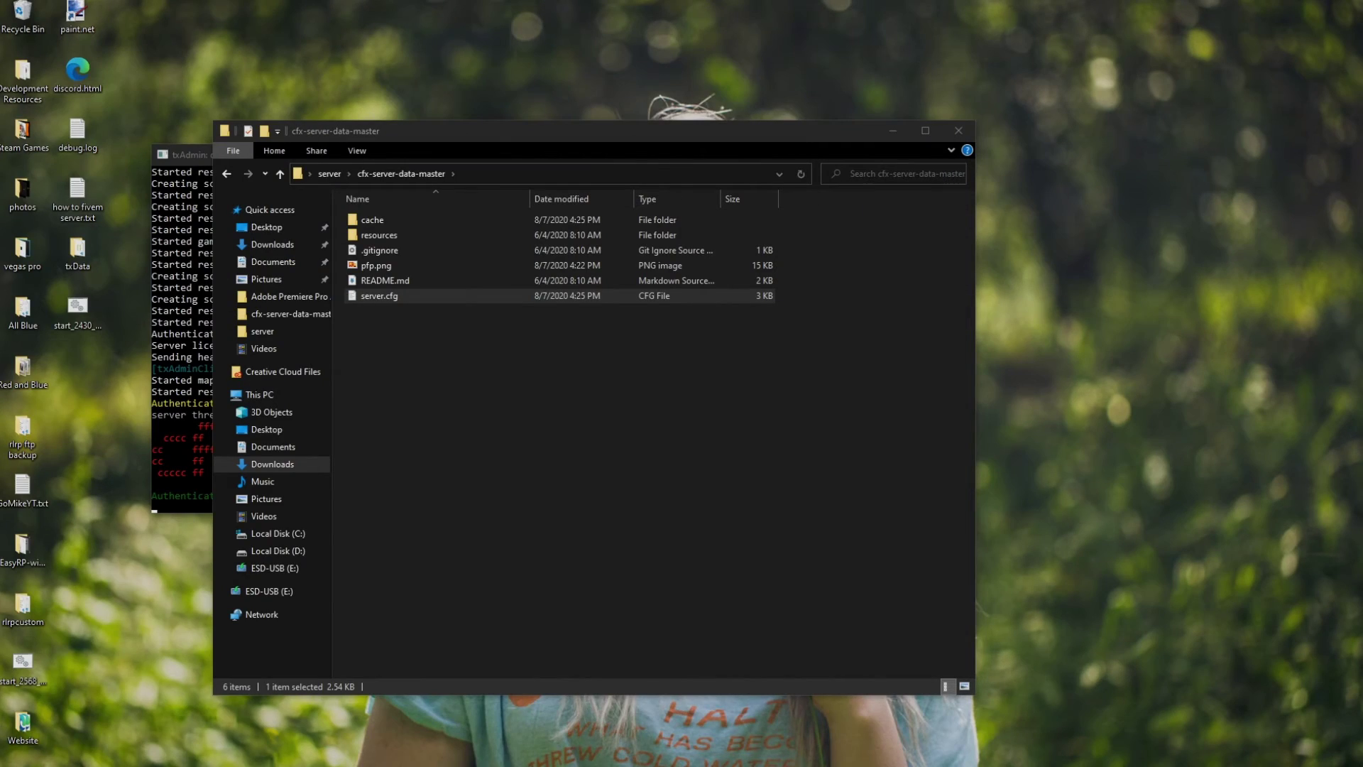
Stop the server, close its console, and relaunch txAdmin via start_2430_default.bat
left_click(176, 267)
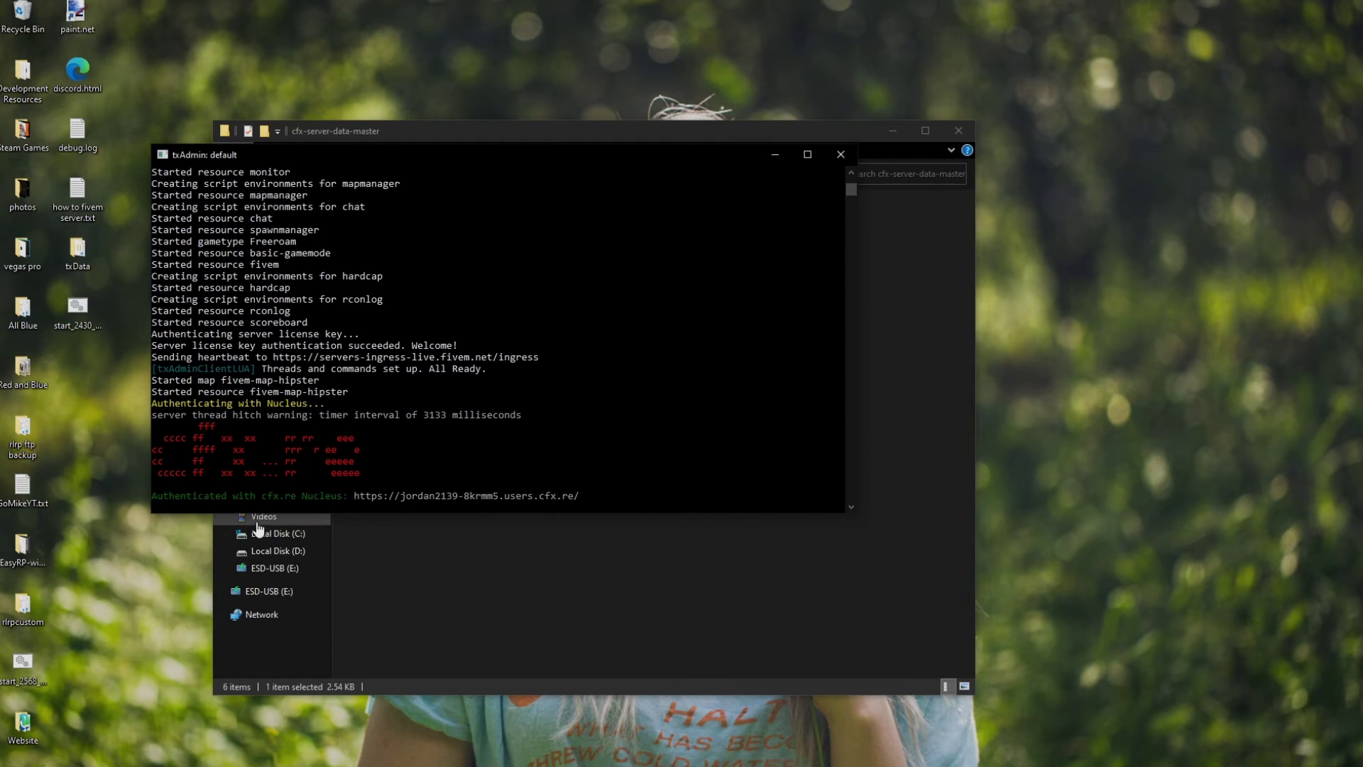
left_click(73, 313)
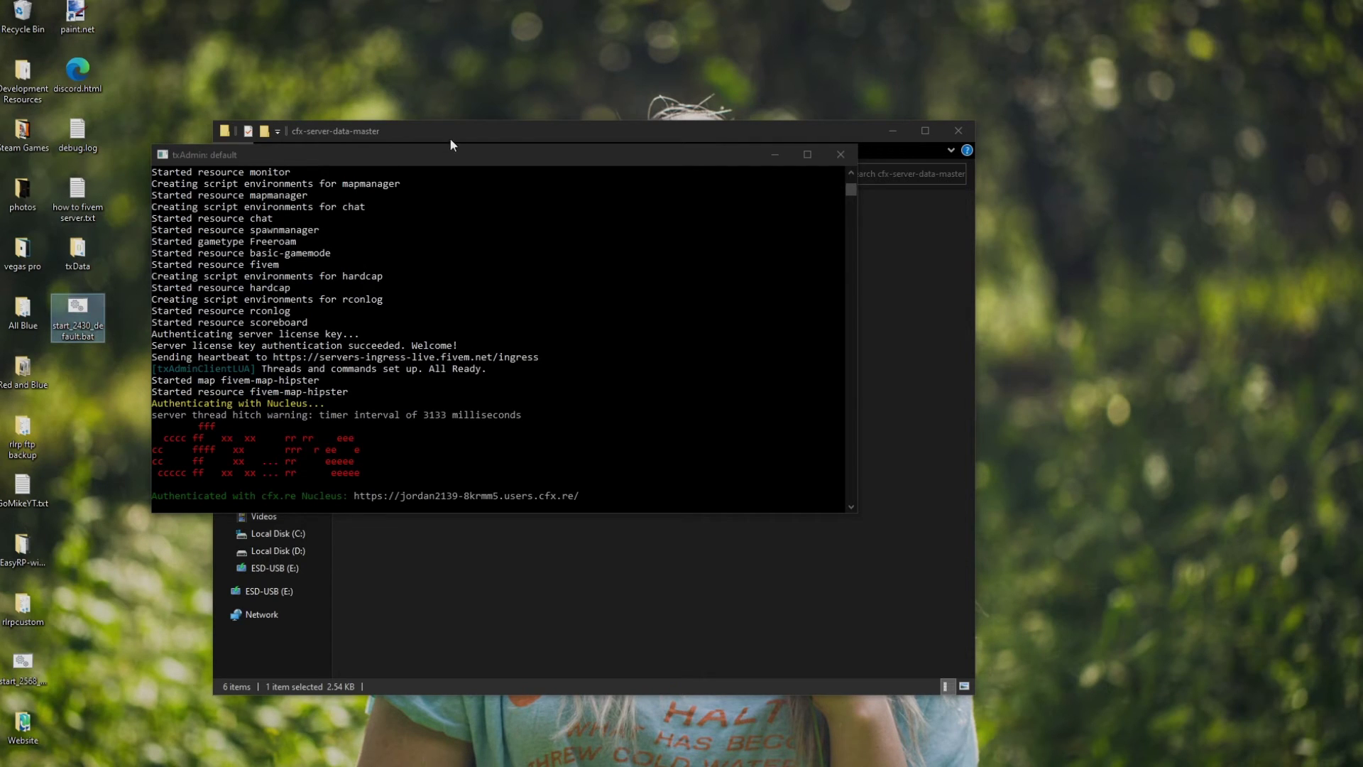
left_click(841, 154)
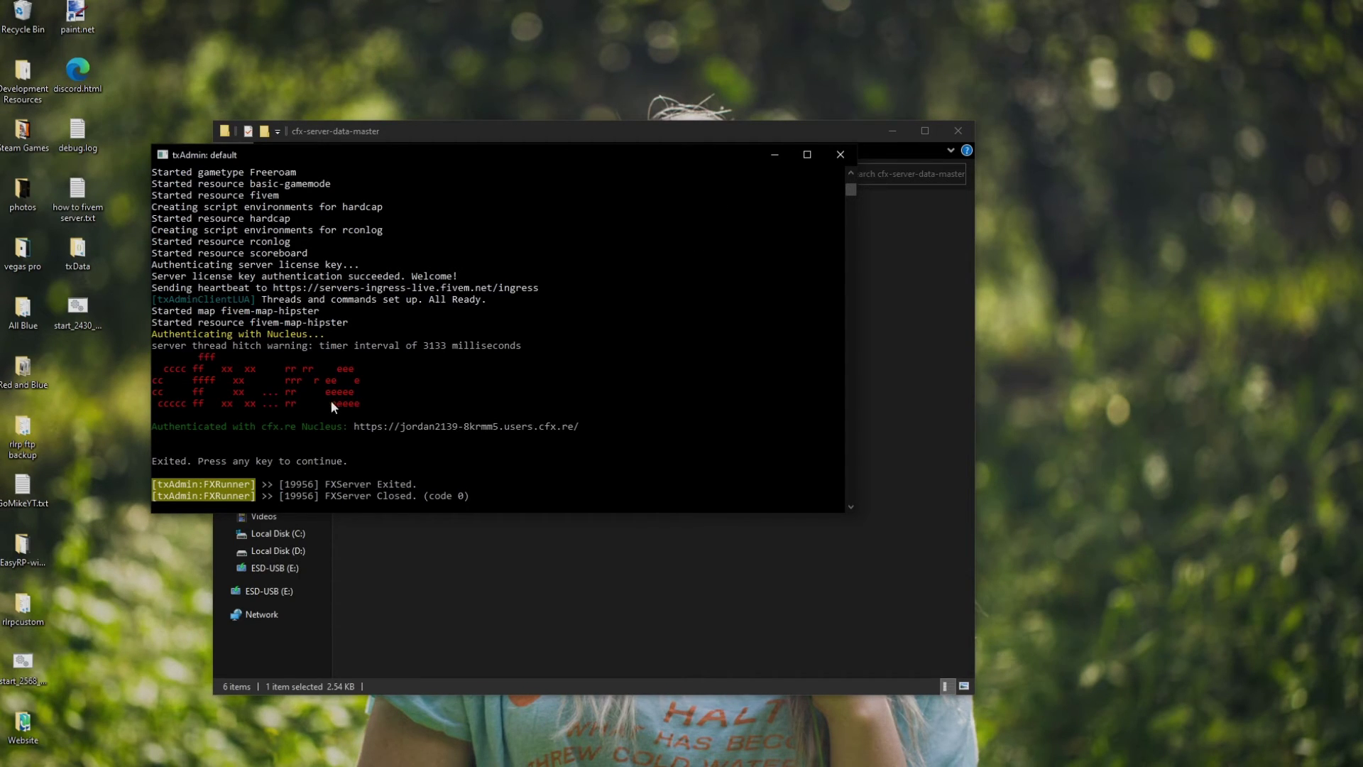
key("Return")
double_click(82, 324)
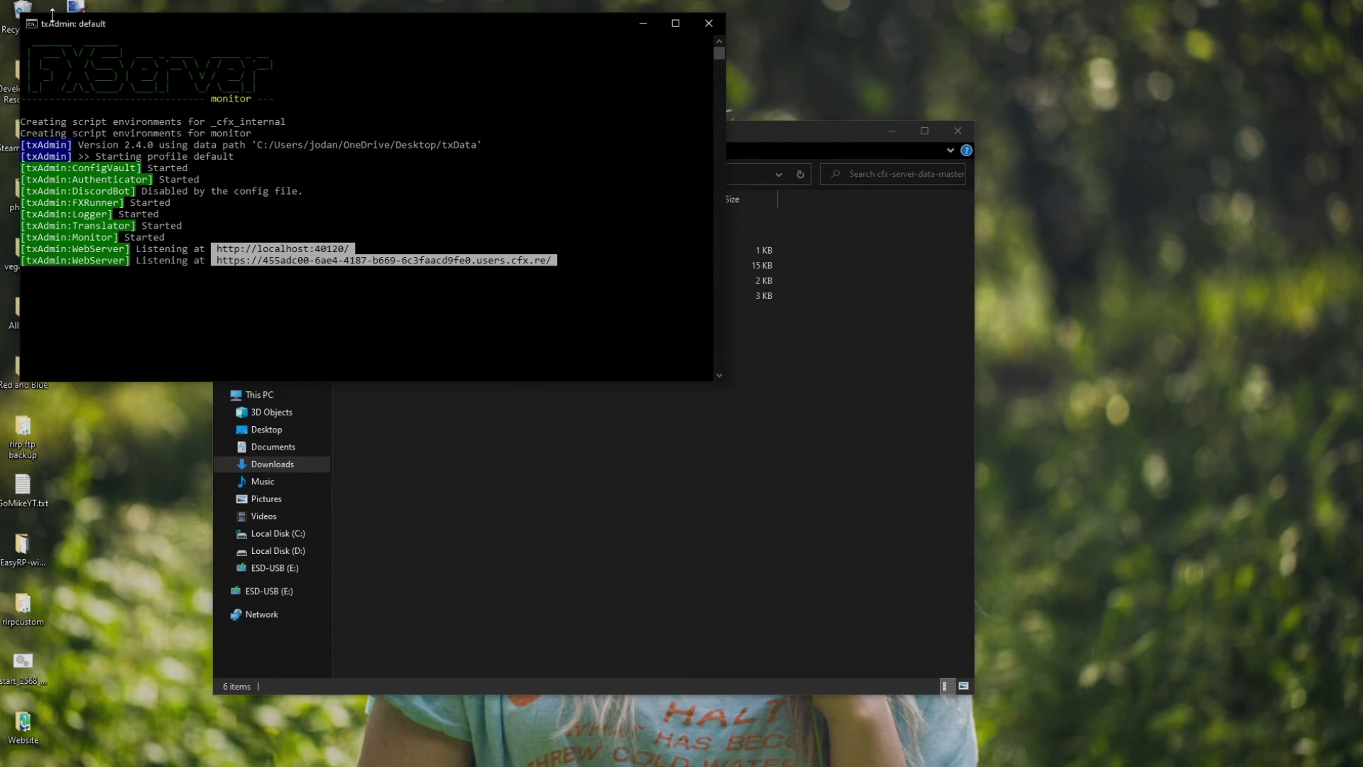
left_click_drag(212, 27, 440, 83)
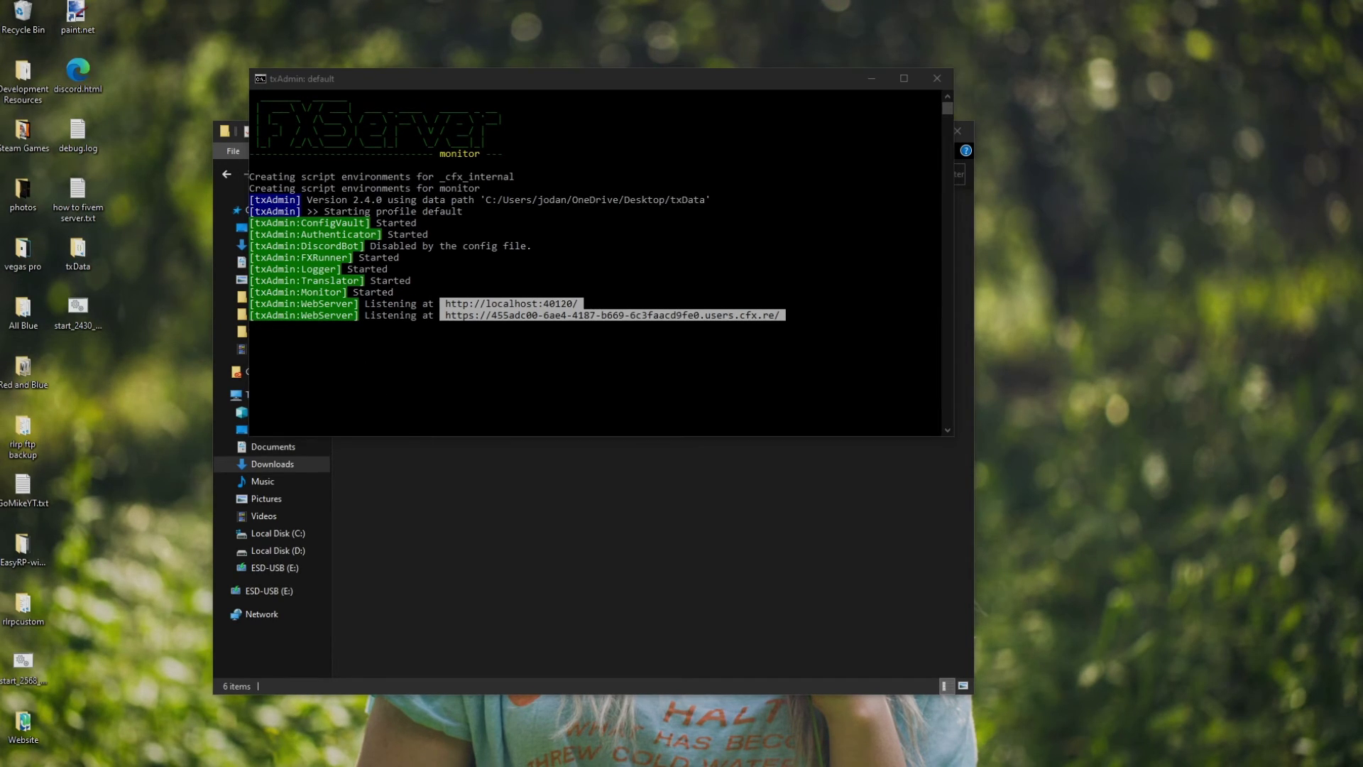
key("super+shift+Left")
Switch FXServer Autostart ON, save the settings, and press START on the Dashboard
key("super+Up")
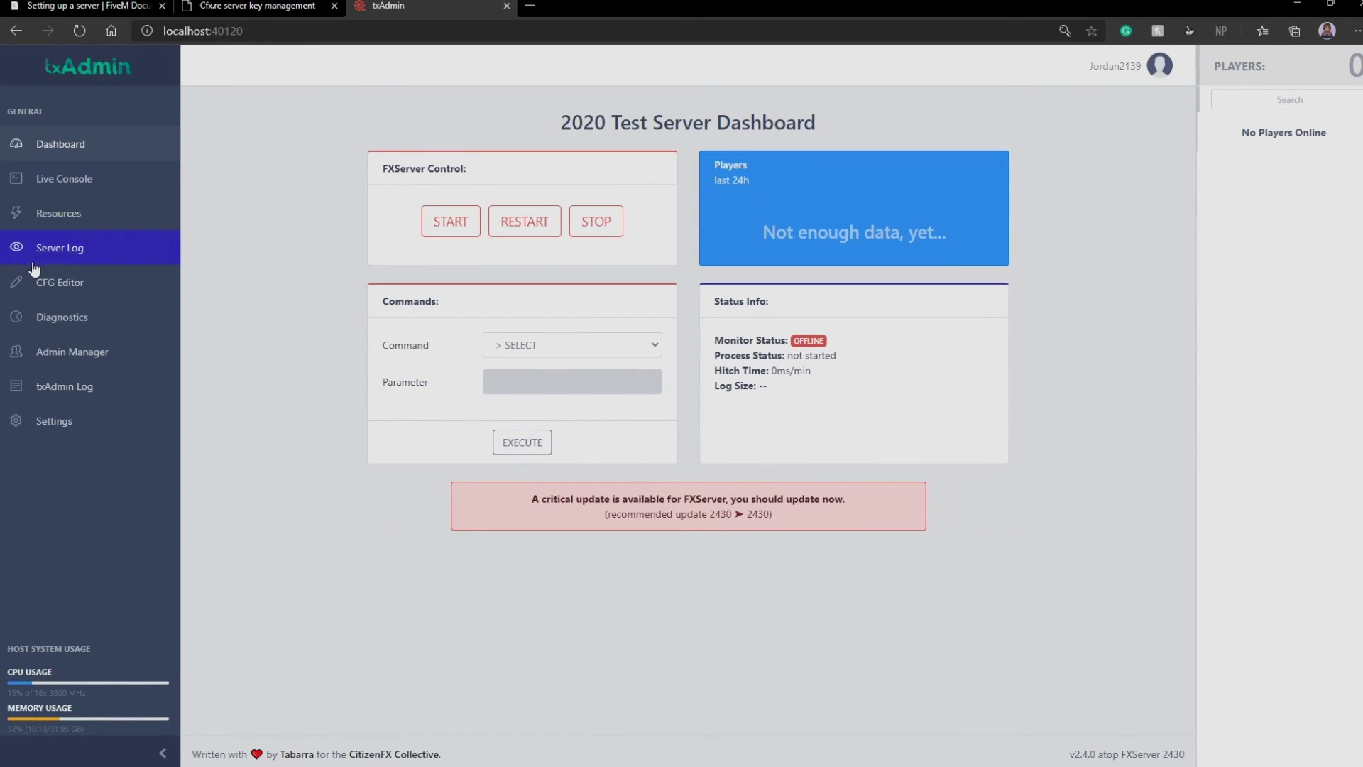
left_click(70, 427)
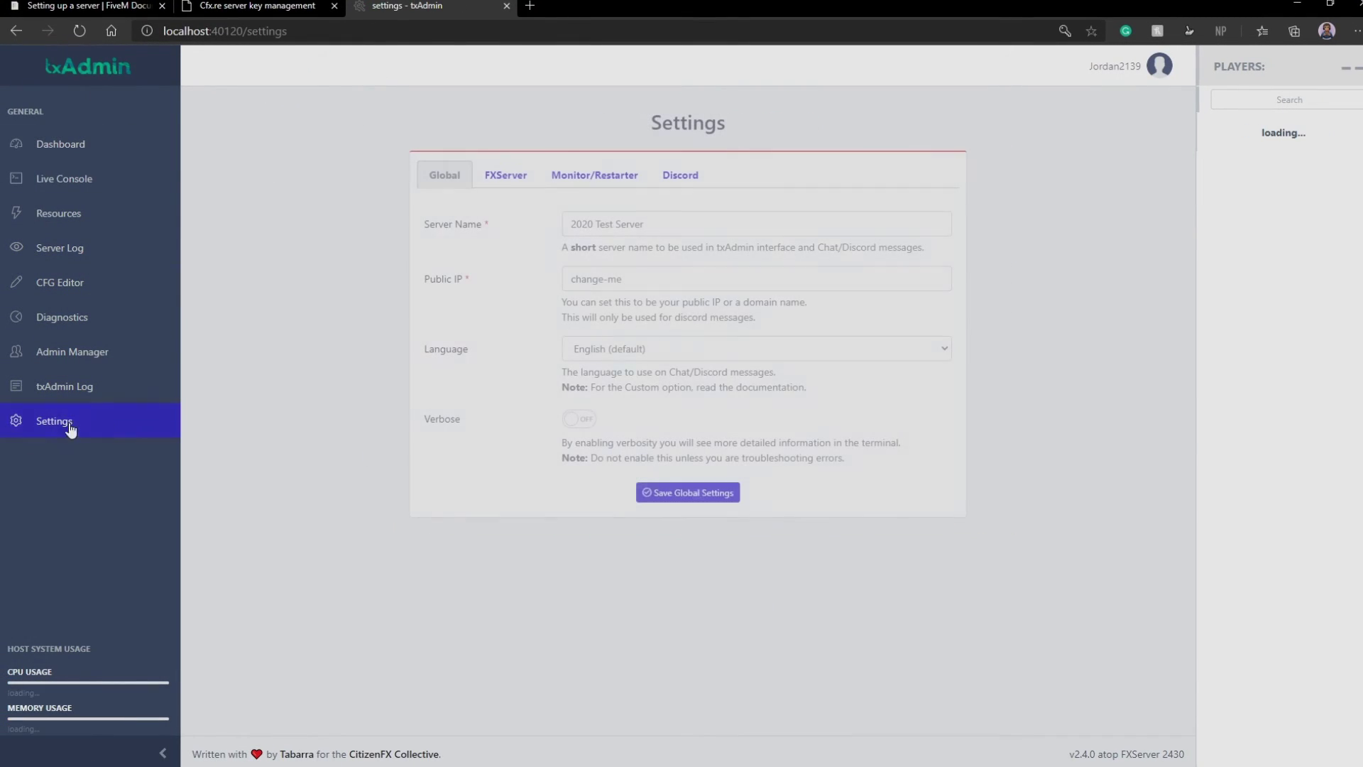
left_click(503, 182)
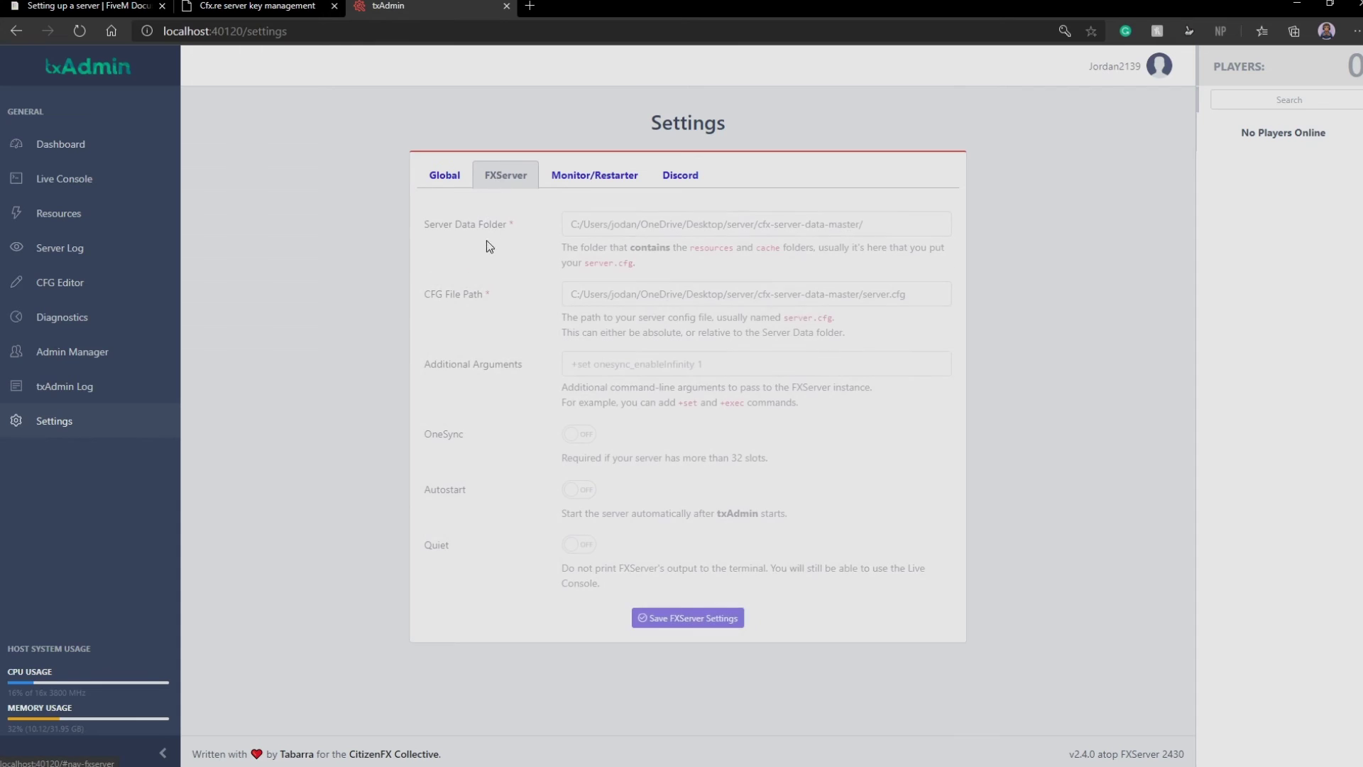
left_click(572, 493)
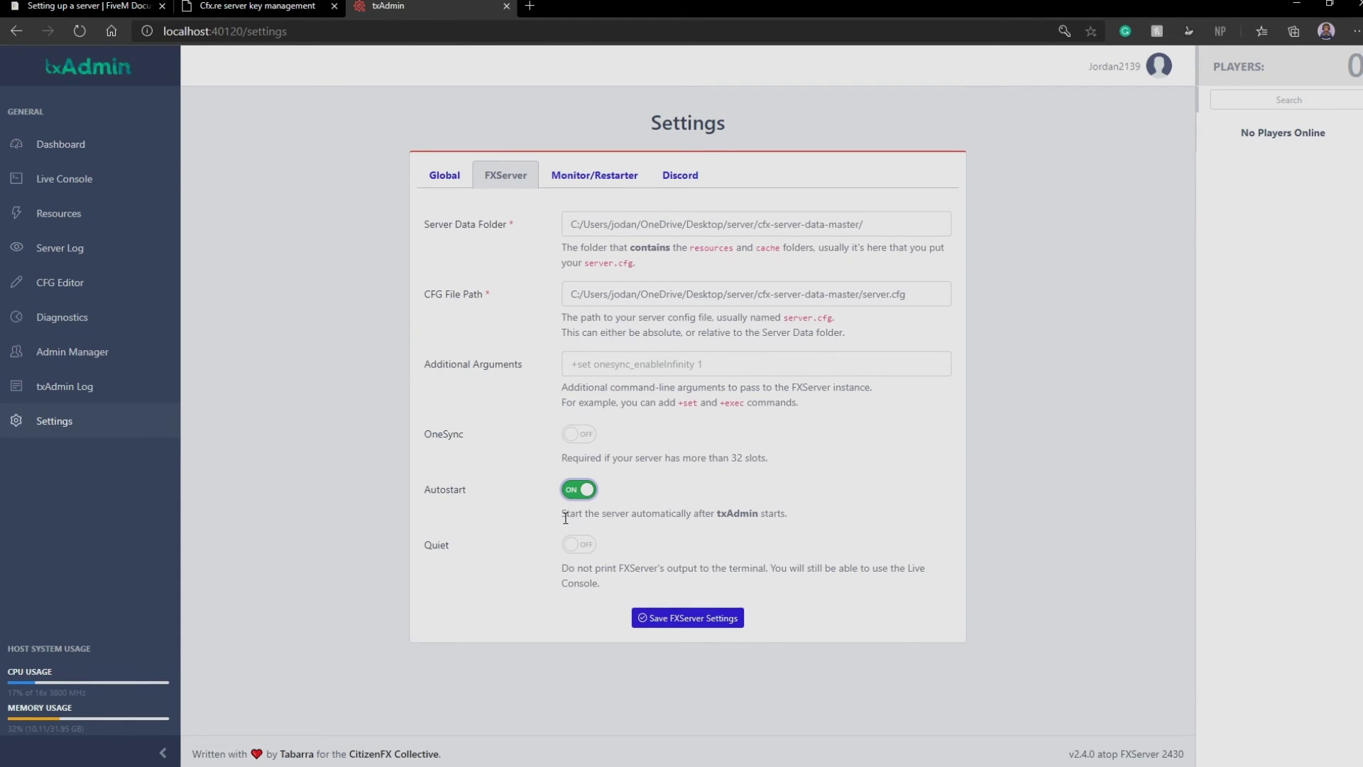
left_click(646, 616)
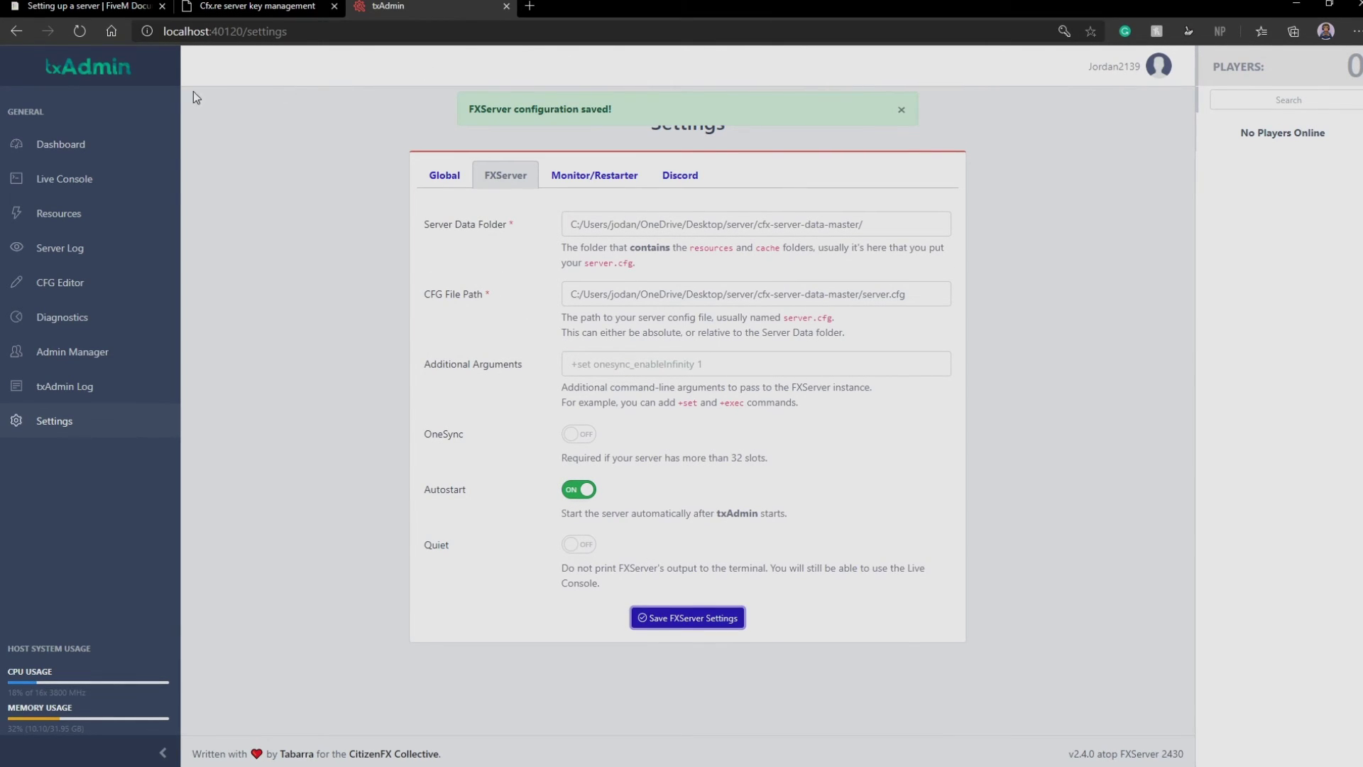
left_click(57, 144)
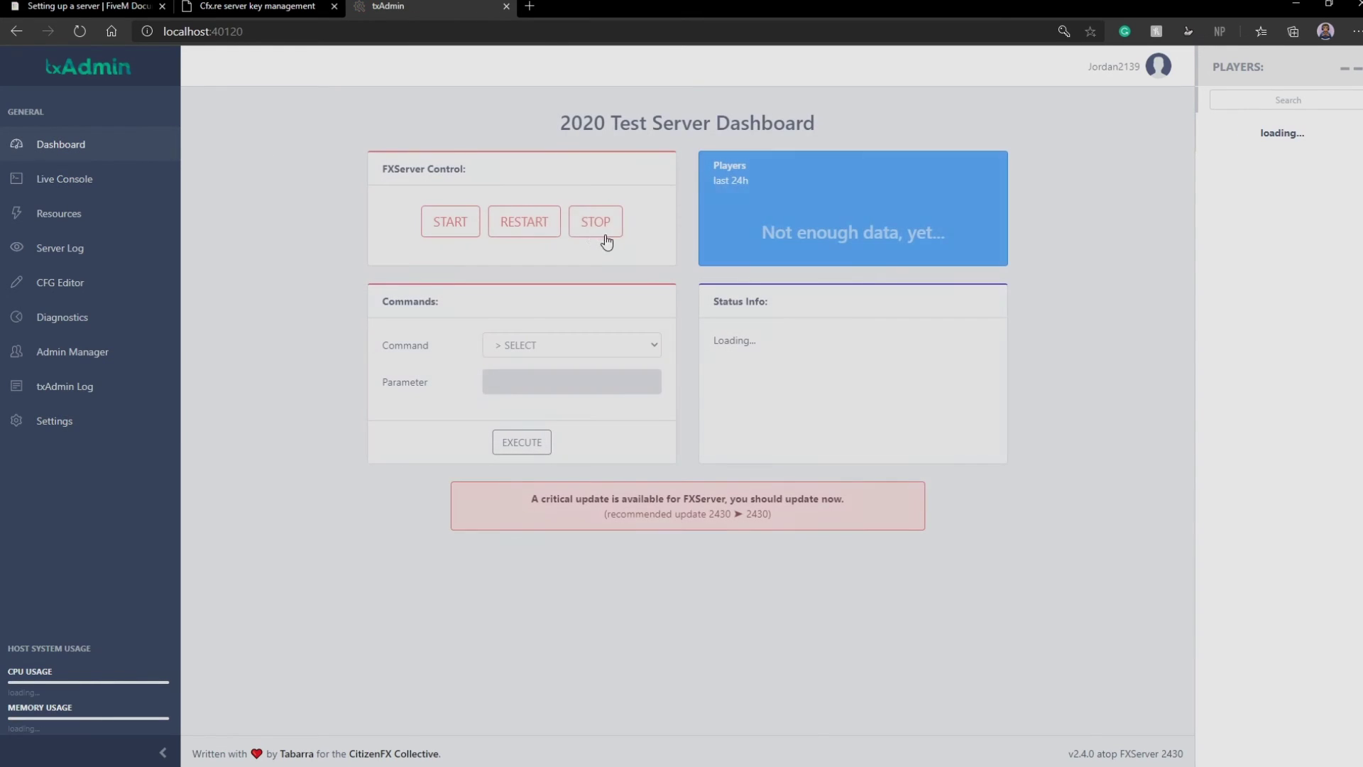
left_click(460, 221)
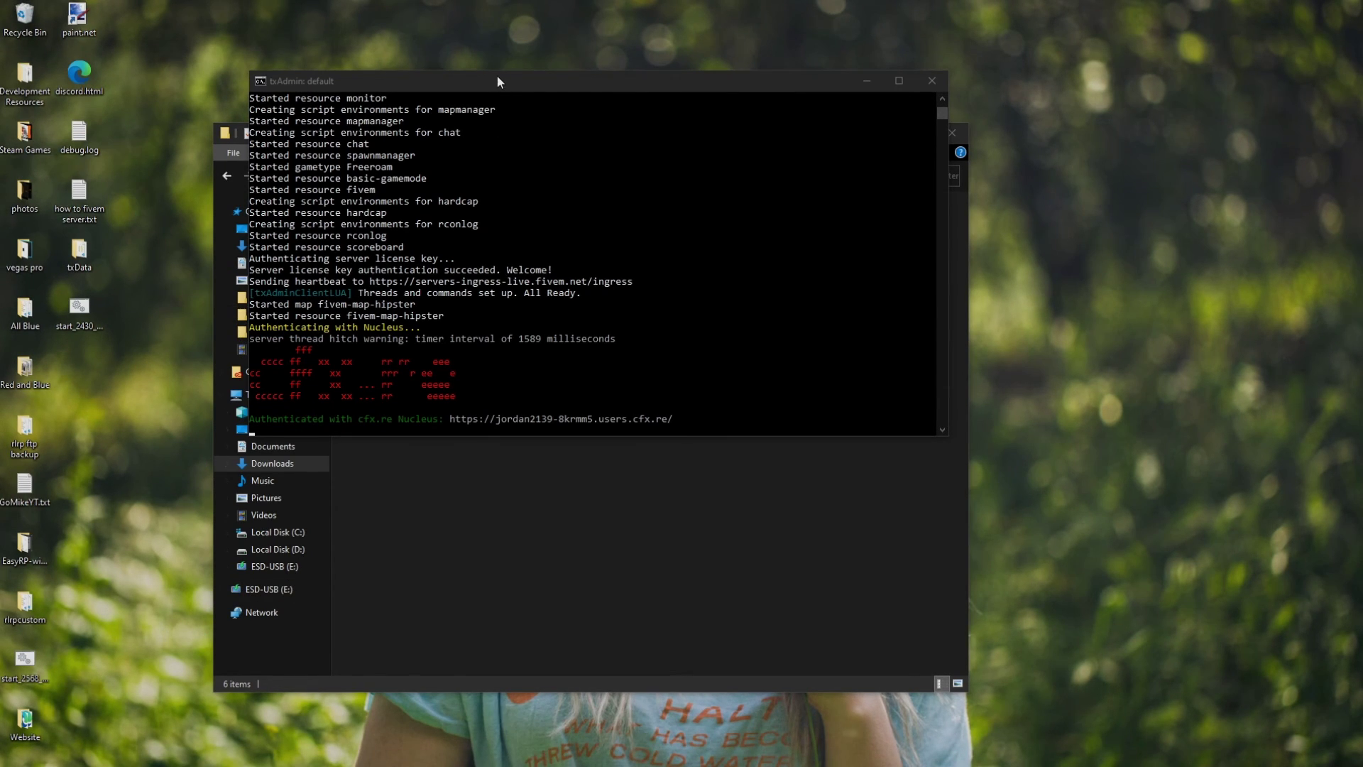
Toggle Dev mode in FiveM's Interface settings and connect to Localhost
mouse_move(497, 82)
left_mouse_down()
mouse_move(472, 90)
mouse_move(490, 81)
left_mouse_up()
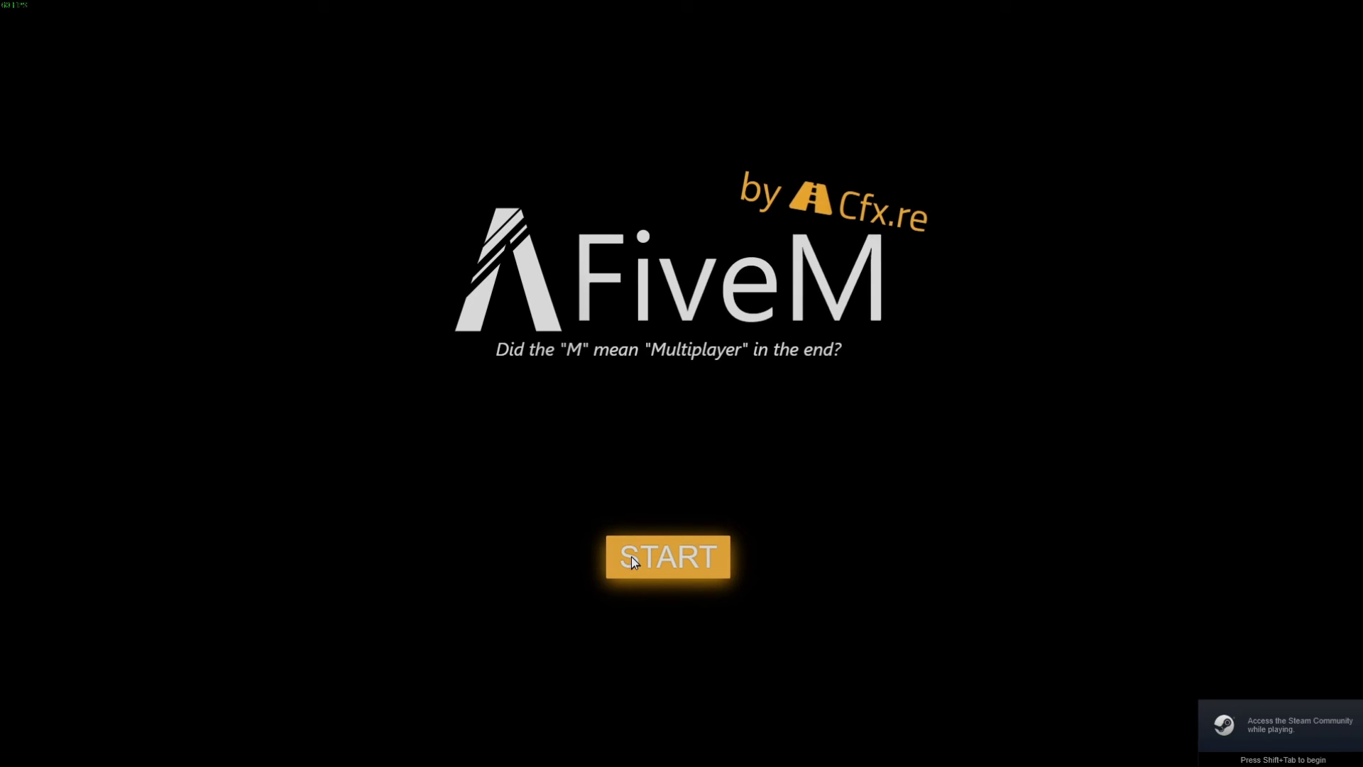
left_click(632, 558)
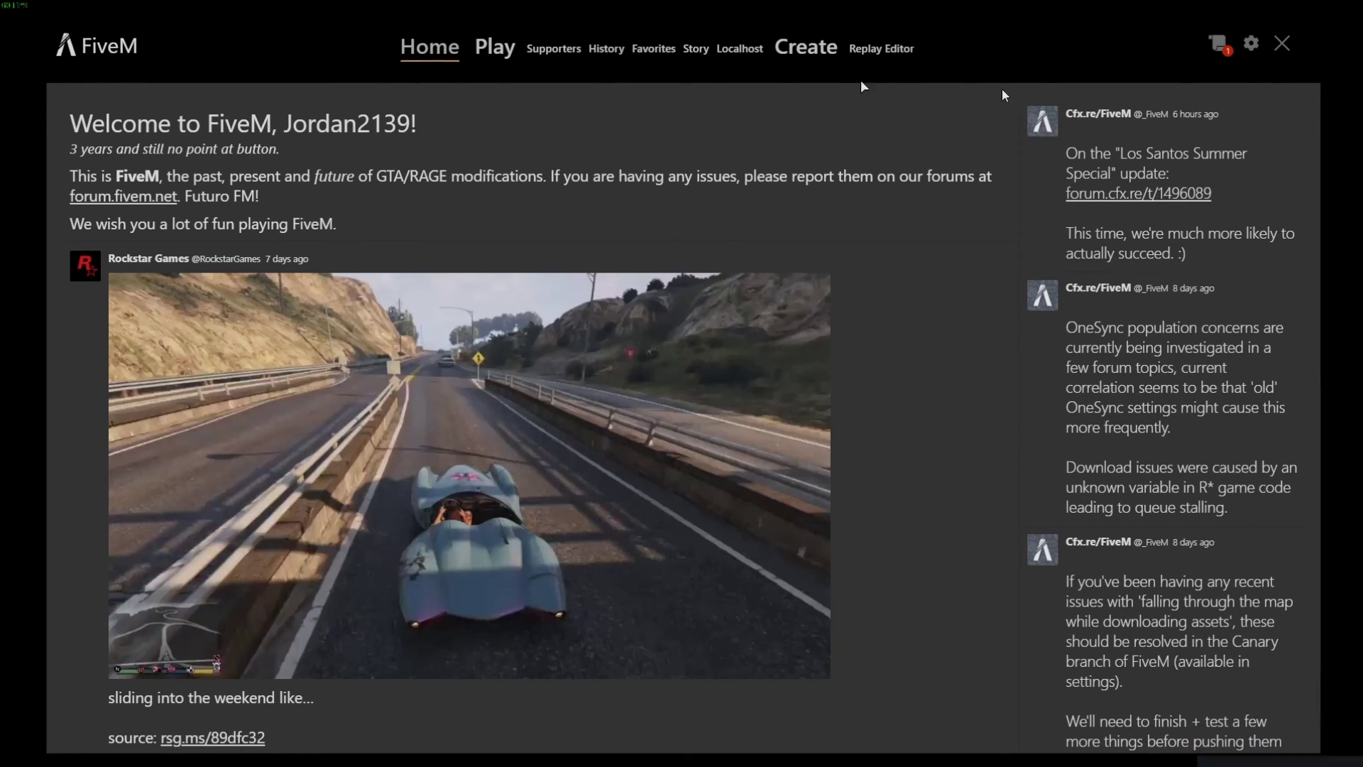
left_click(1251, 43)
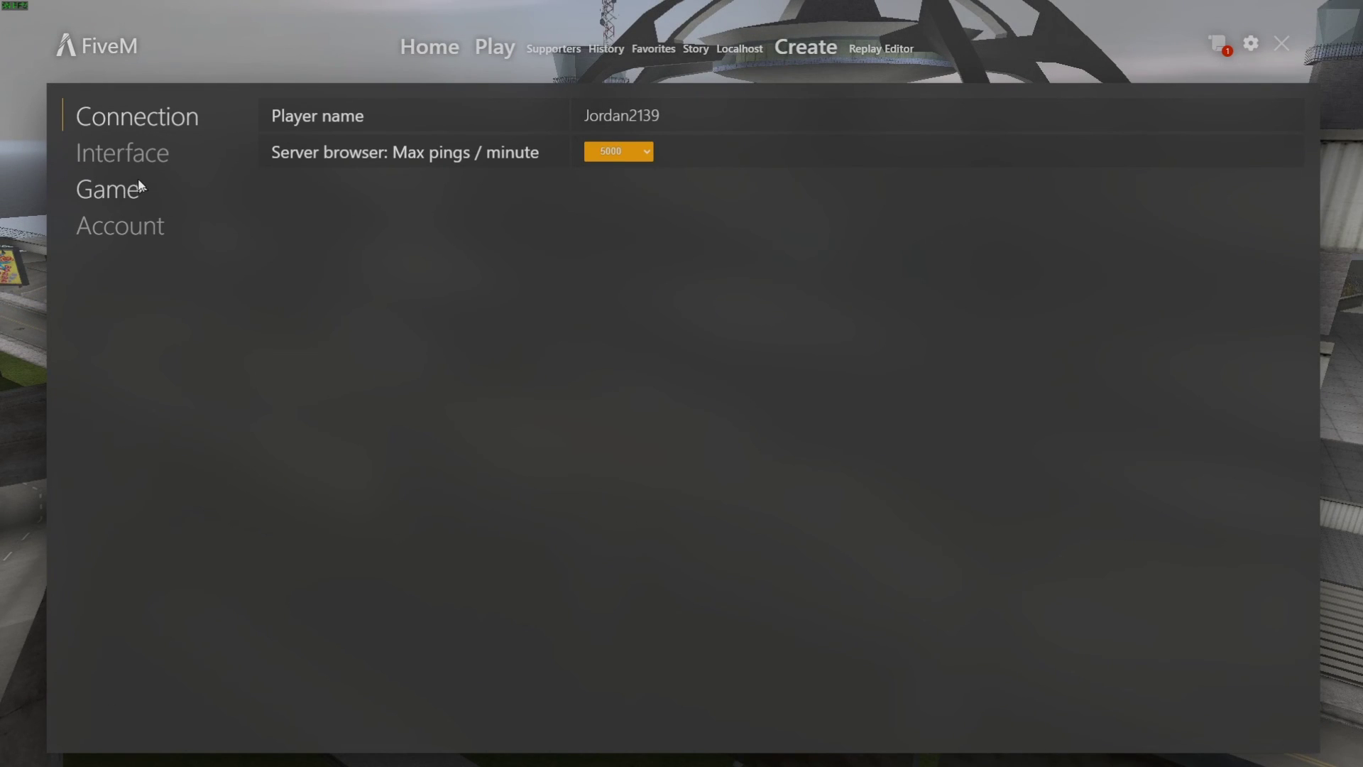
left_click(154, 150)
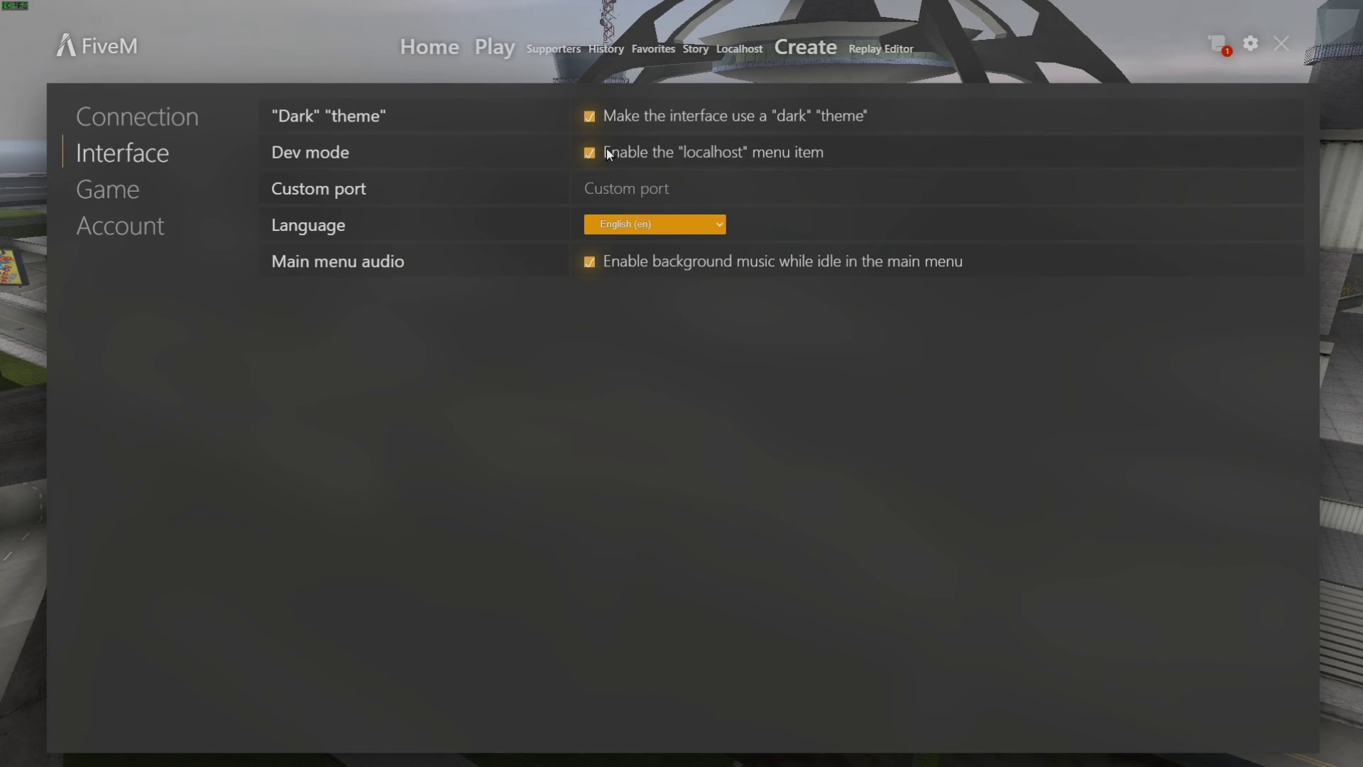
left_click(606, 147)
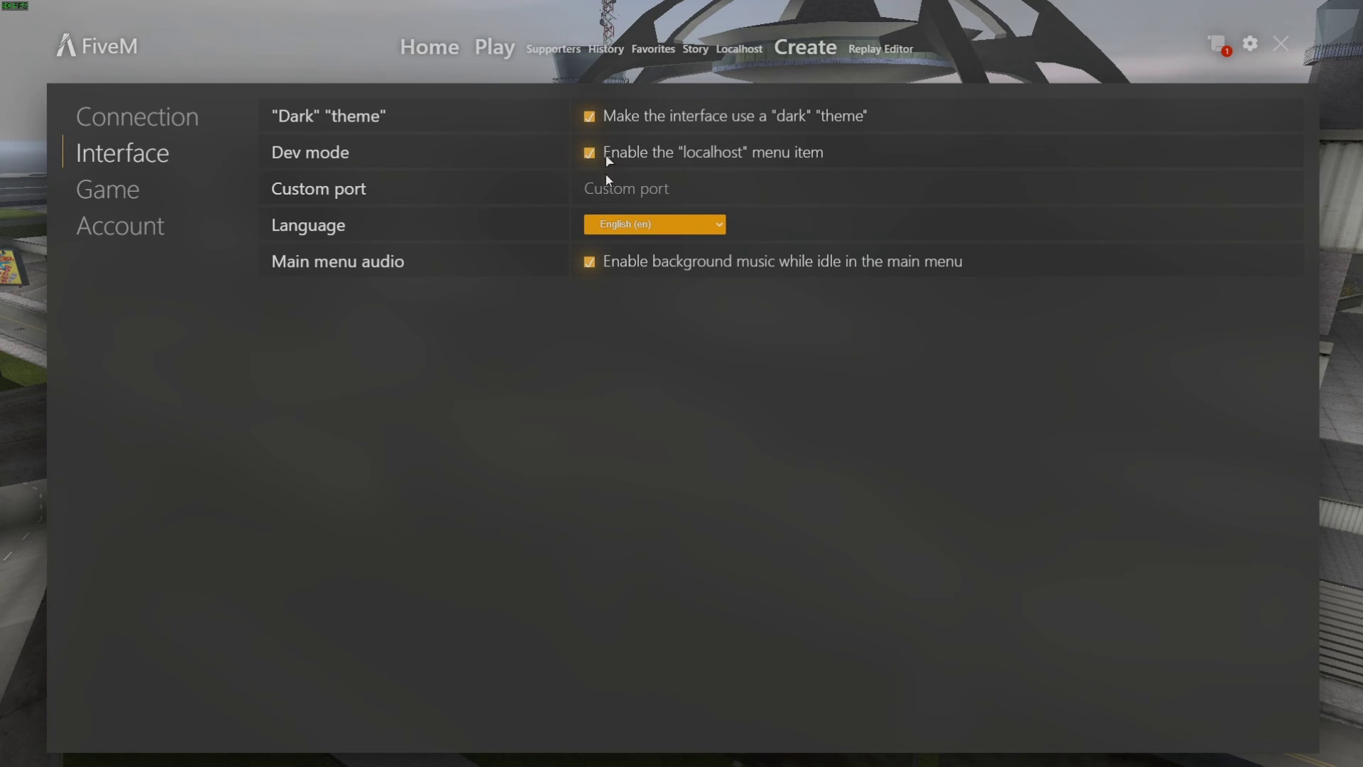
left_click(731, 49)
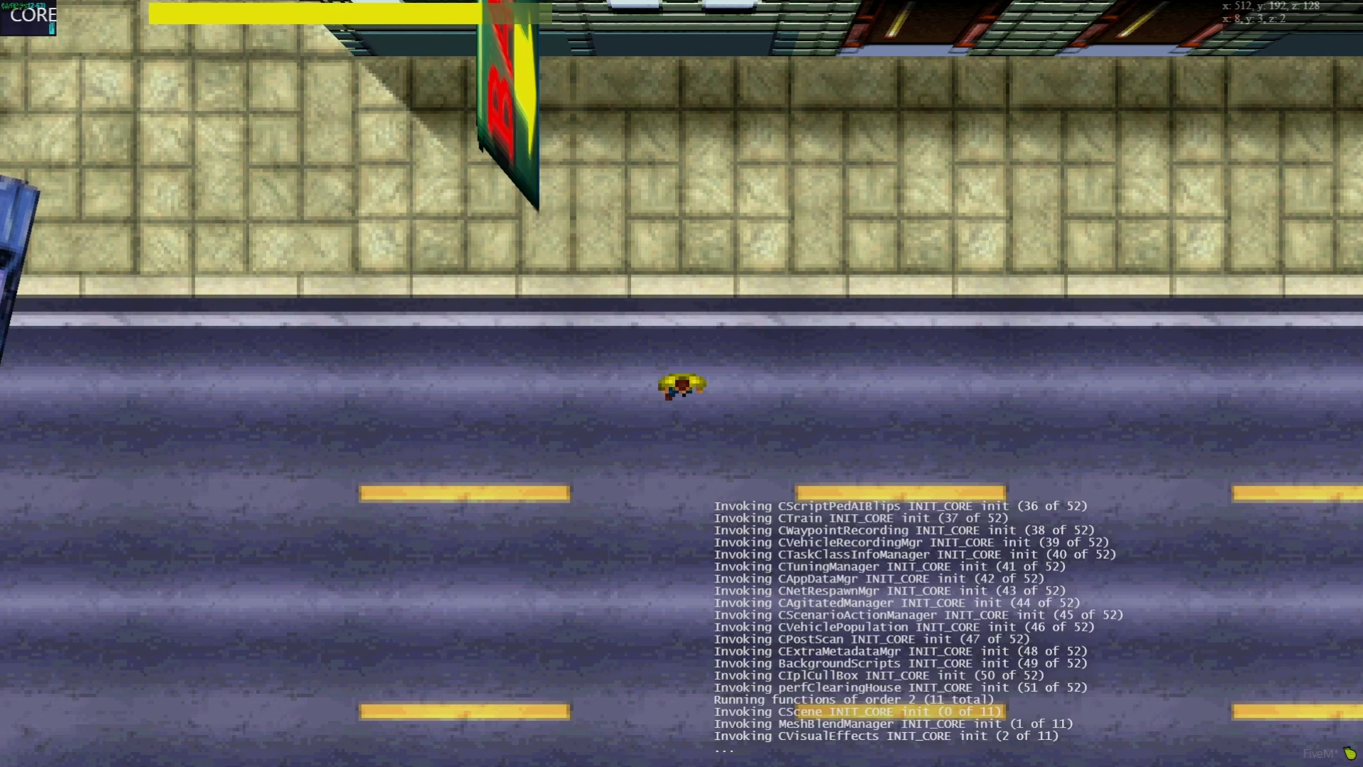
Open the connected player from txAdmin's Players list, inspect their identifiers, and close the window
key("alt+Tab")
double_click(247, 5)
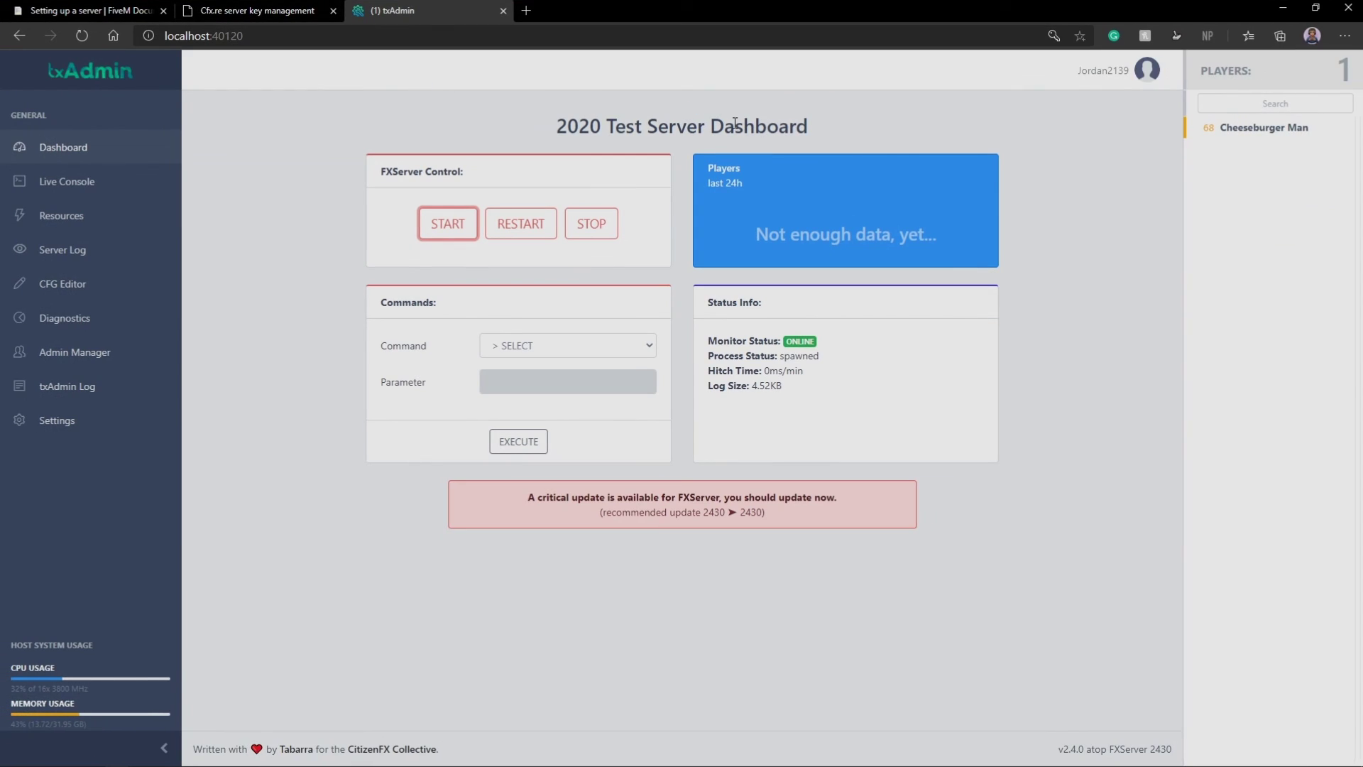
left_click(1226, 130)
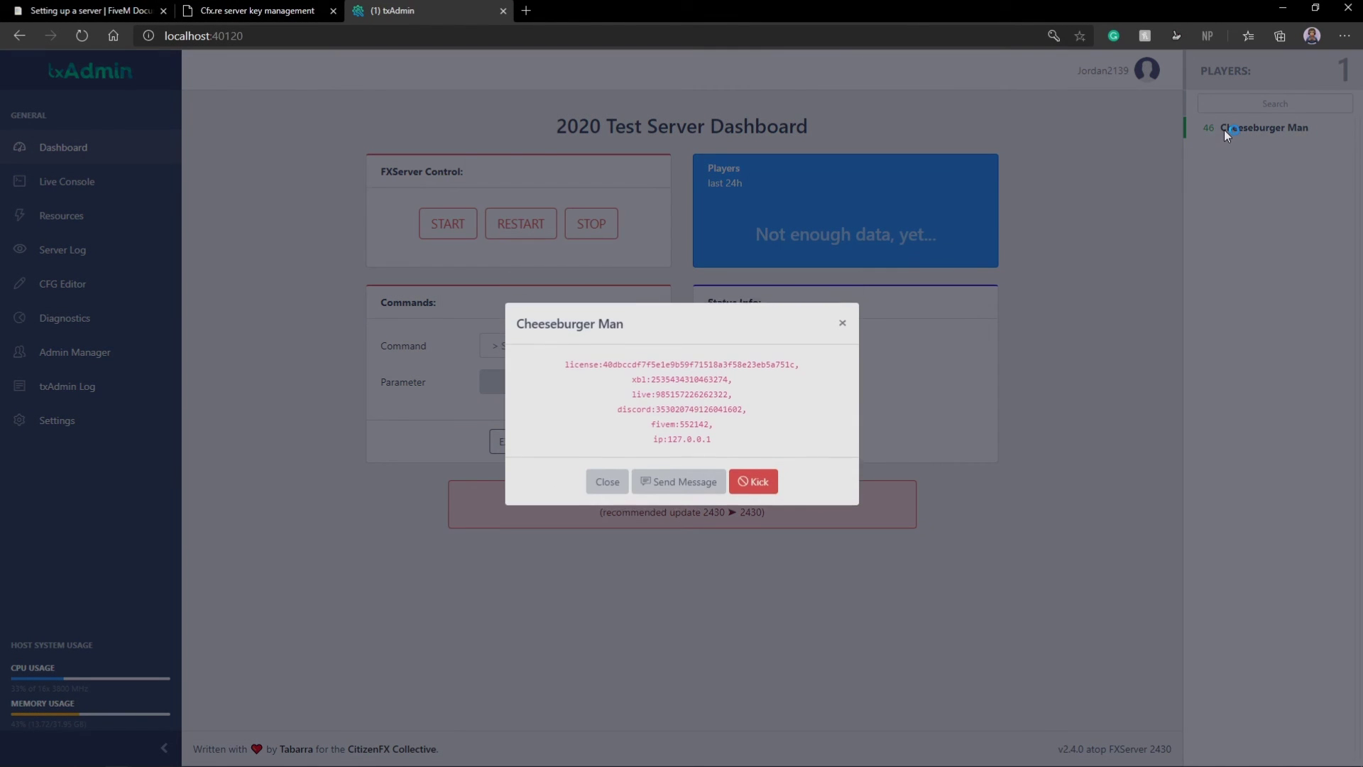
left_click(834, 331)
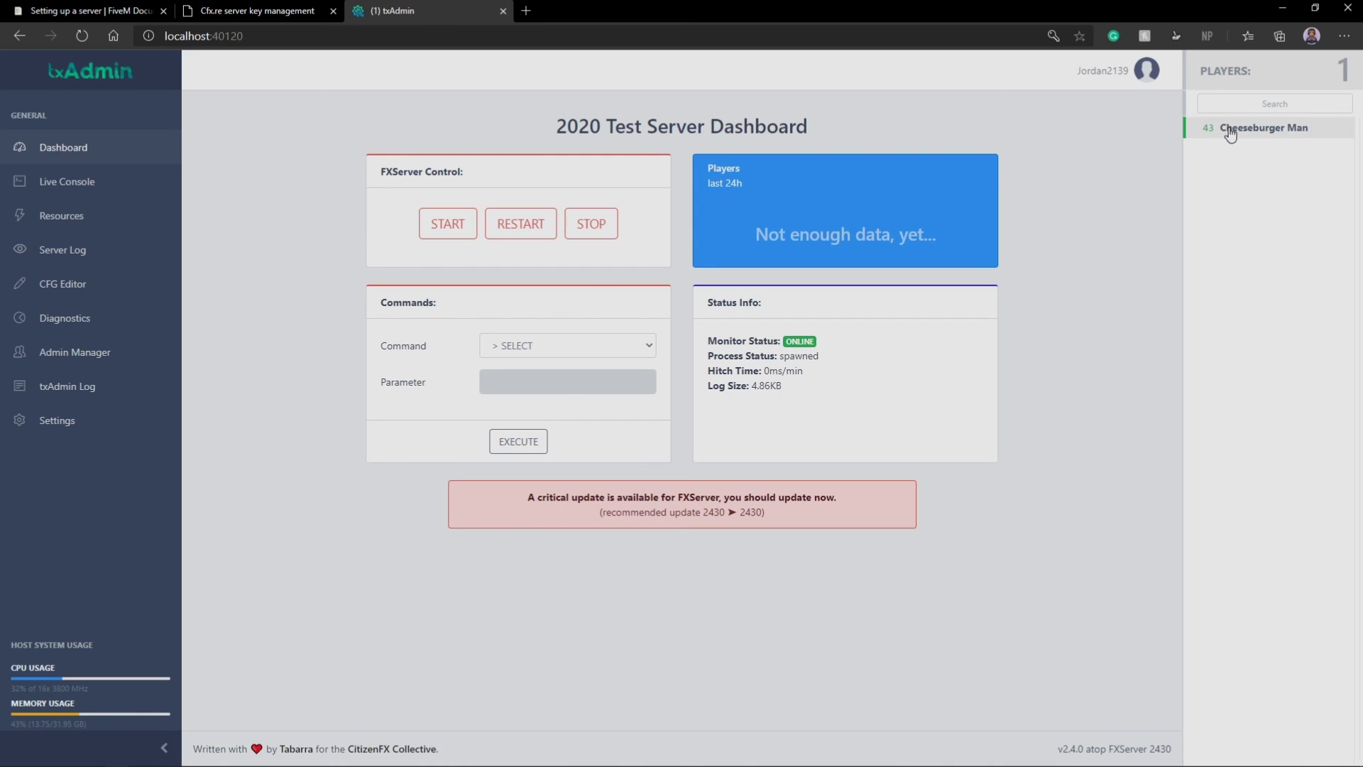
left_click(1235, 130)
left_click(711, 480)
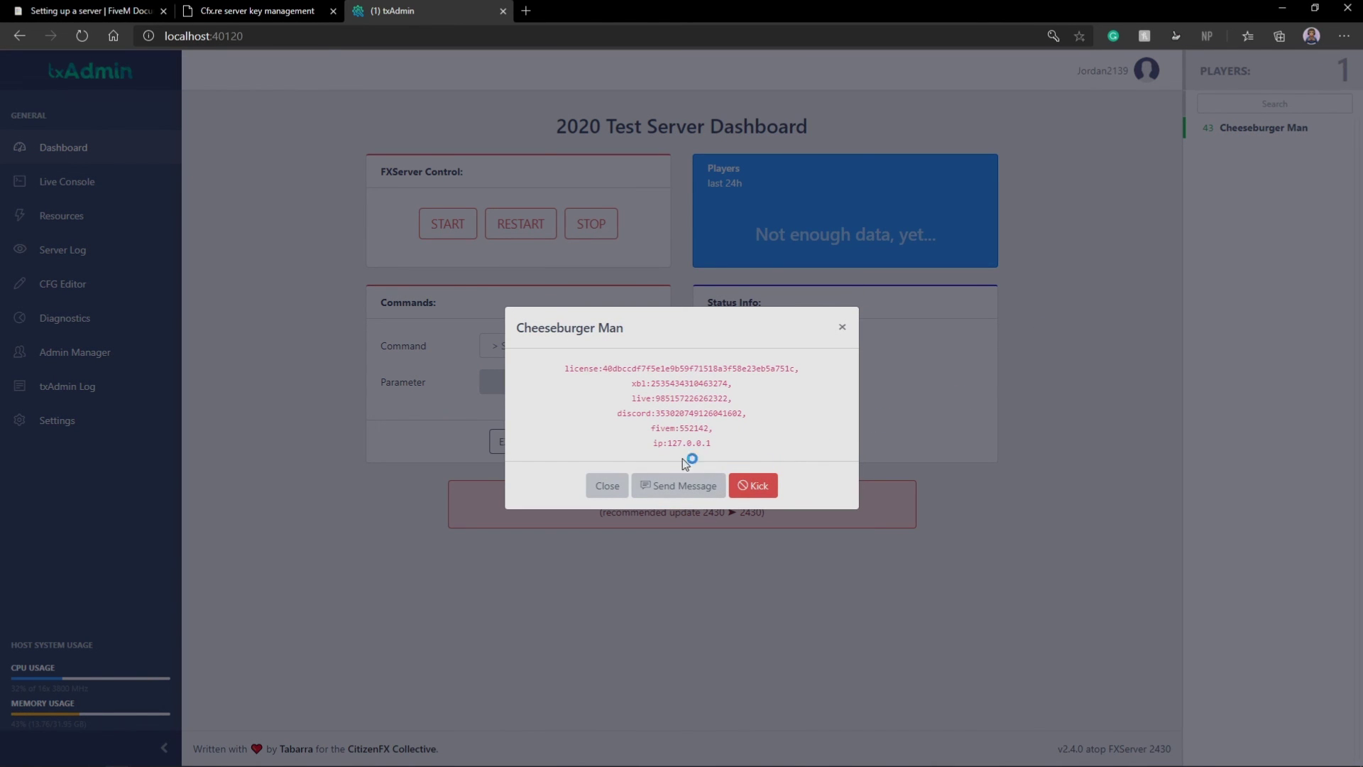
left_click_drag(721, 449, 572, 366)
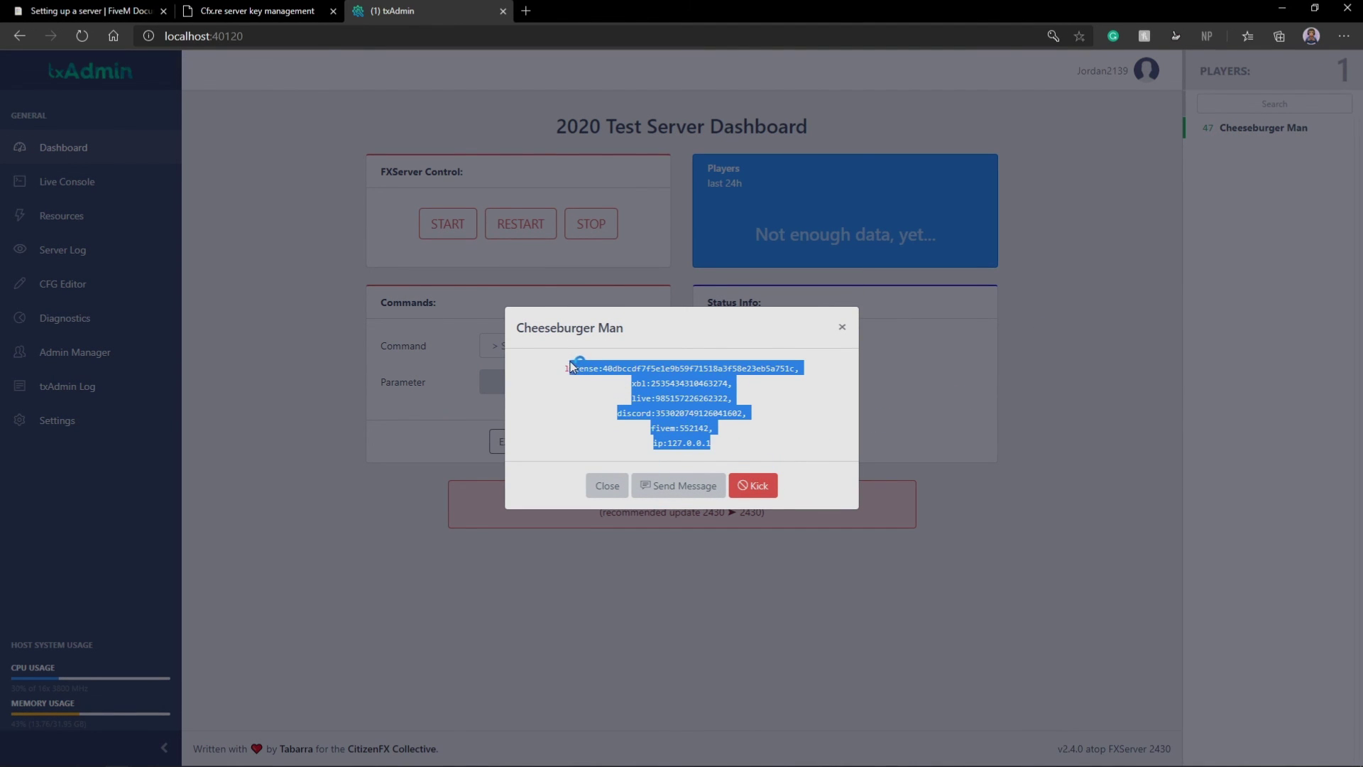
left_click(711, 387)
left_click(841, 331)
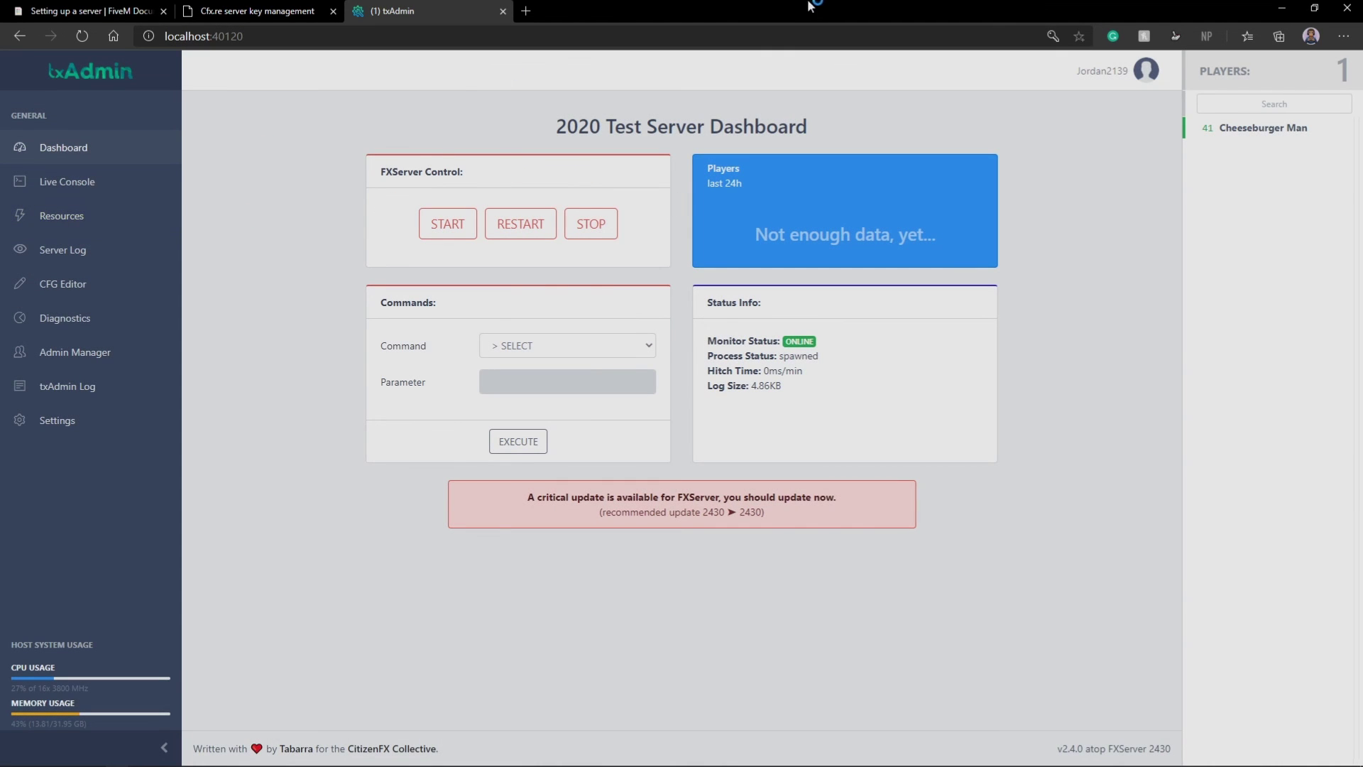